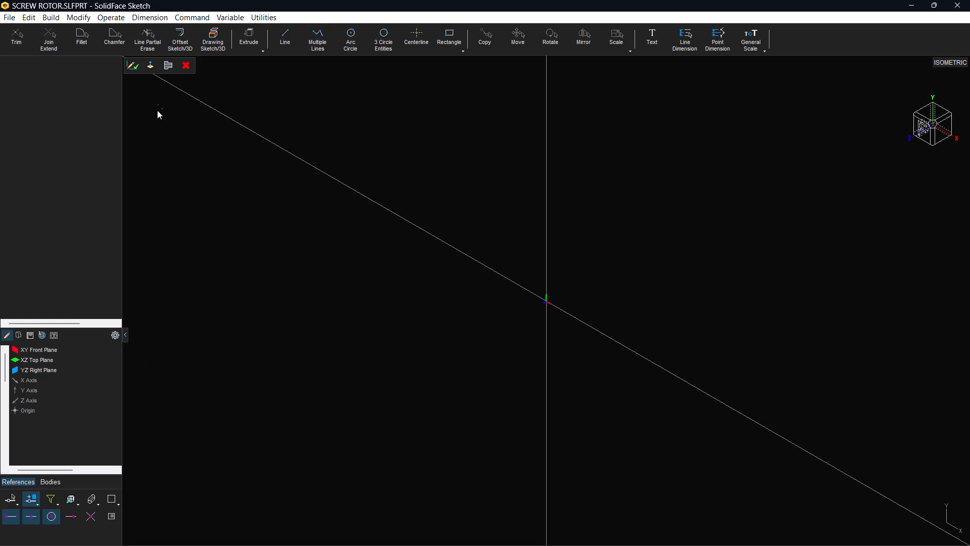
Switch to the front view and draw a double centerline about 150 mm long centred on the origin
click(150, 66)
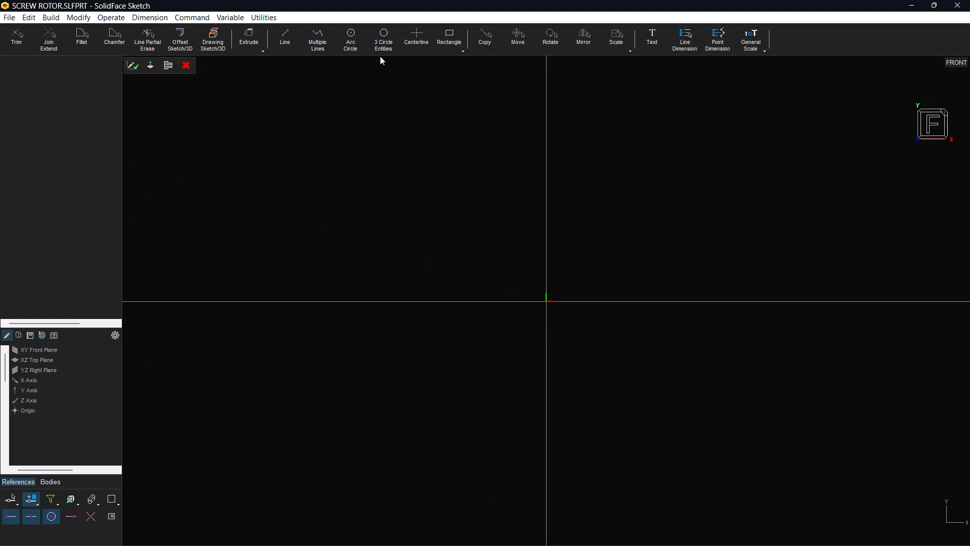
click(417, 38)
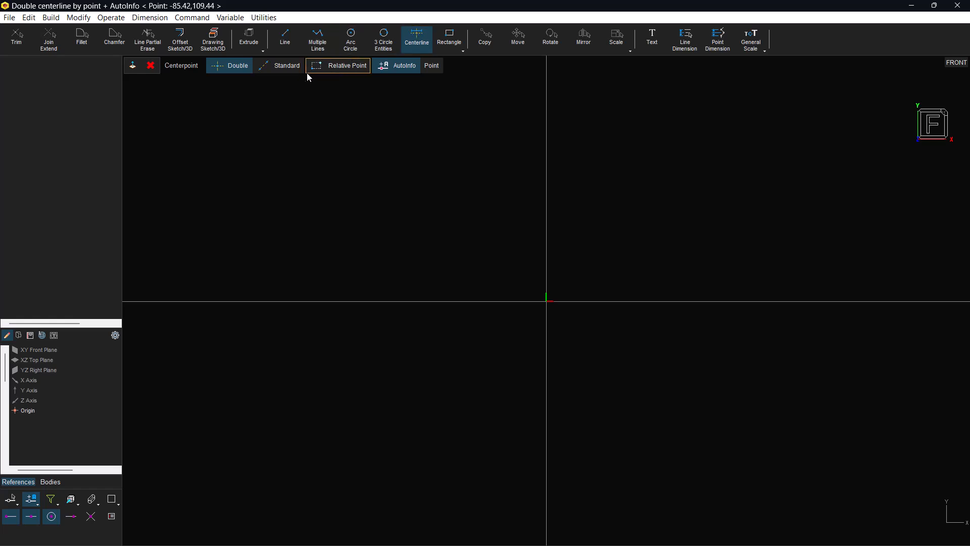
click(546, 301)
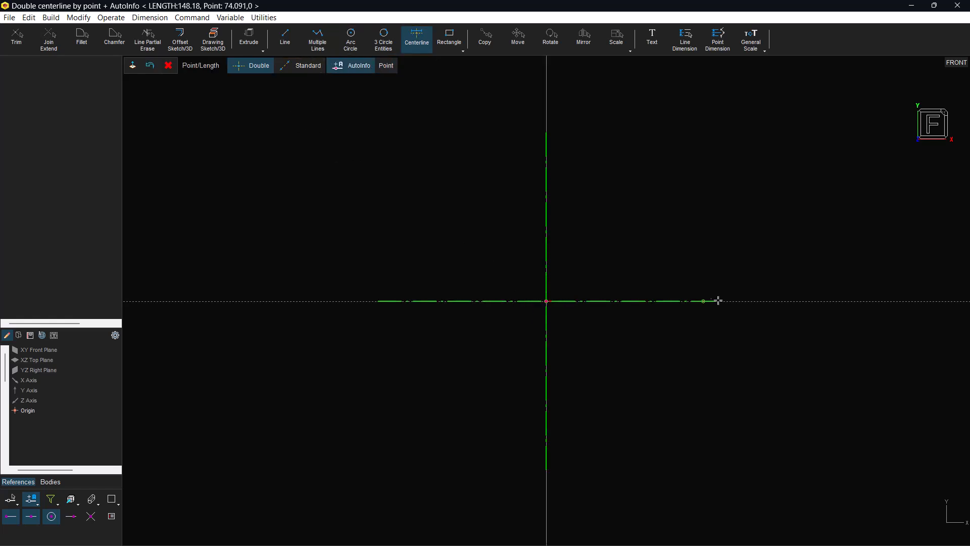
click(712, 303)
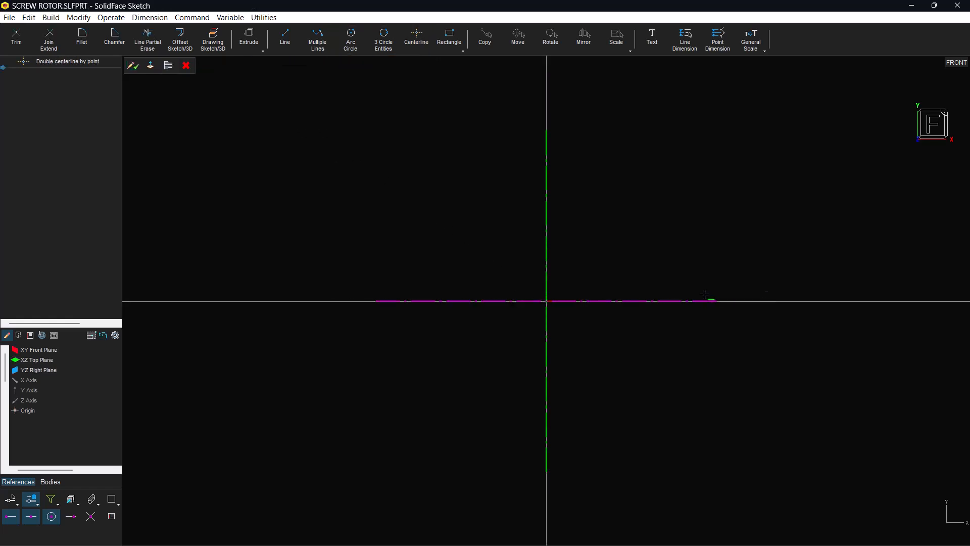
Draw a circle of radius 29 mm centred on the origin and place its radius dimension outside it at the upper left
click(351, 41)
click(546, 300)
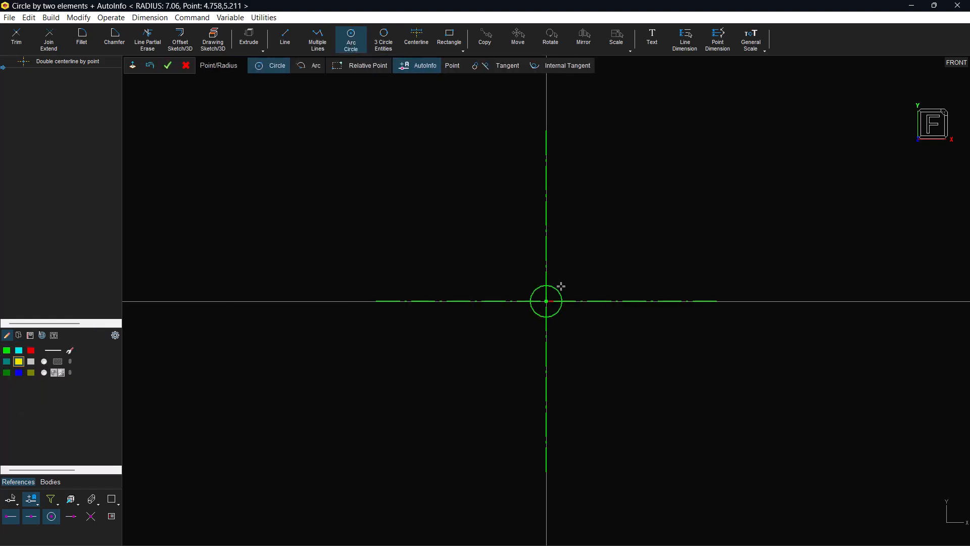
text(29)
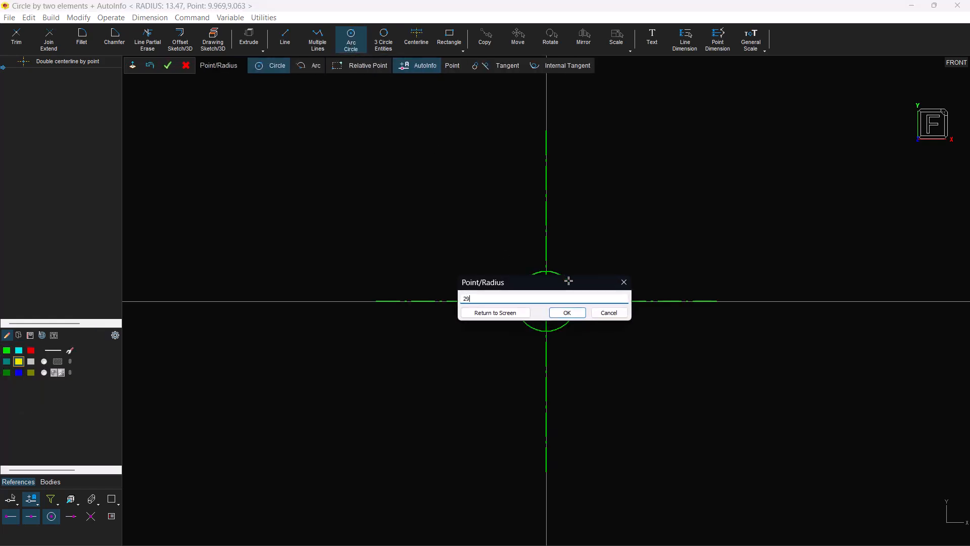
key(Return)
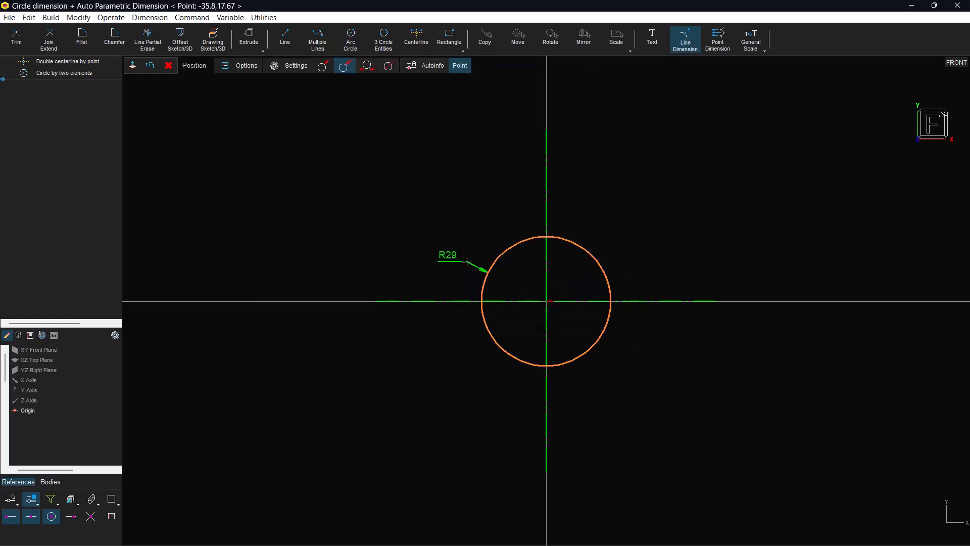
click(466, 262)
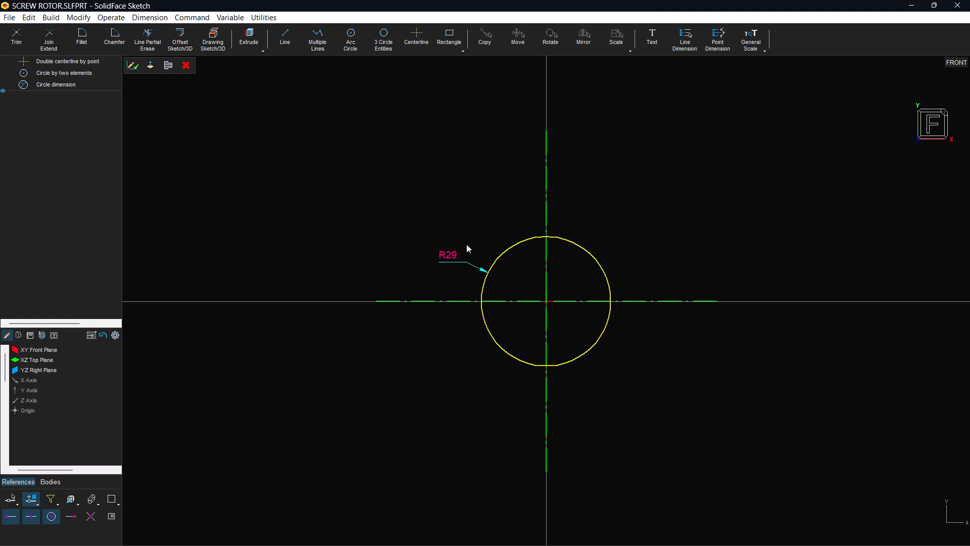
Draw a circle of radius 43 mm centred on the vertical axis above the origin and place its radius dimension at its lower left
click(367, 47)
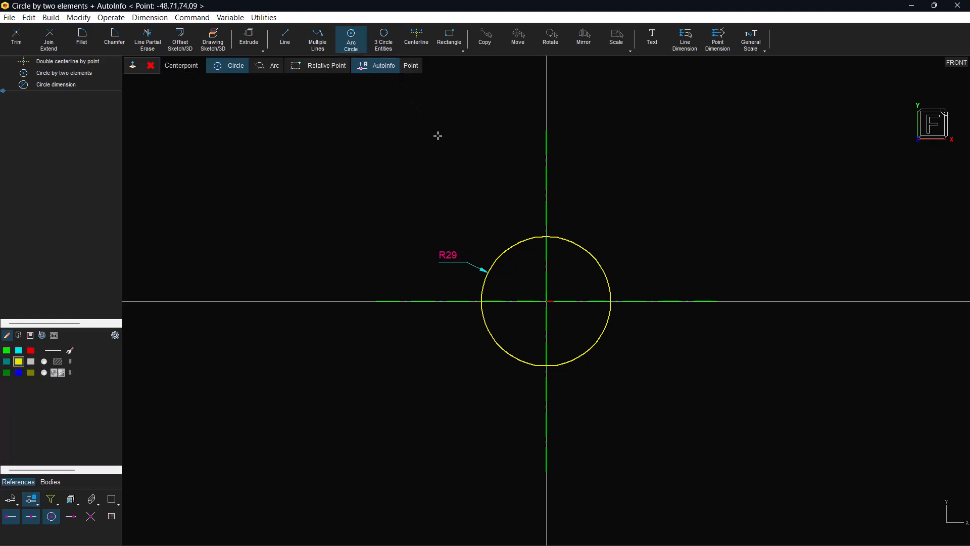
text(0,77)
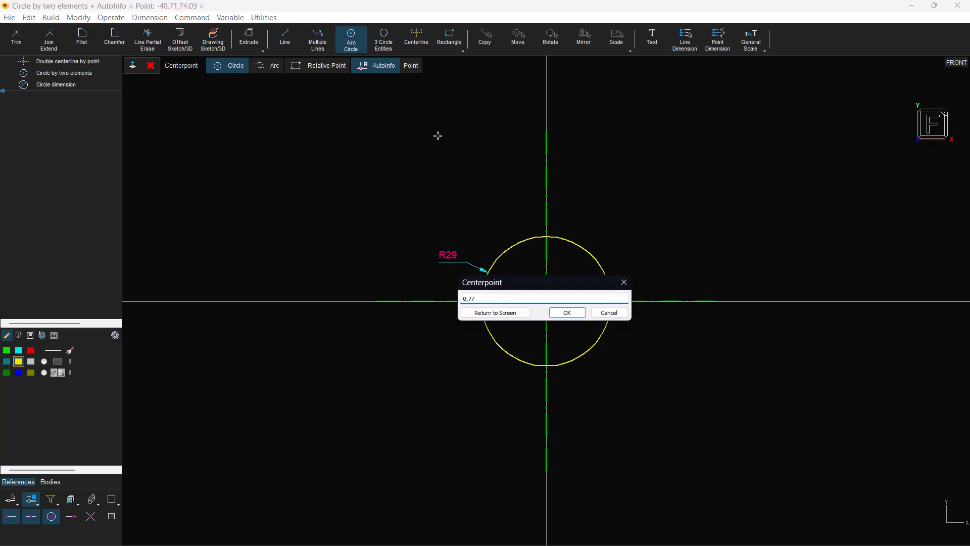
key(Return)
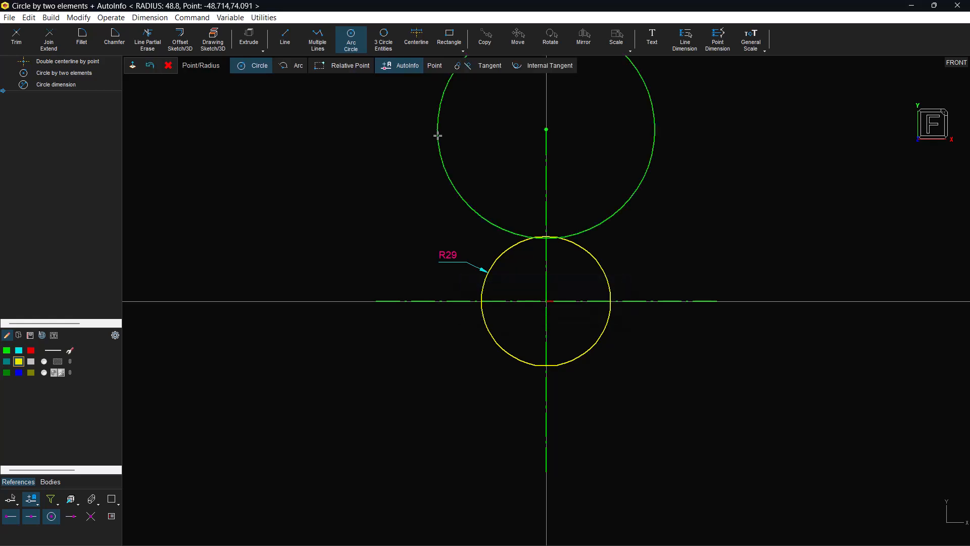
text(43)
key(Return)
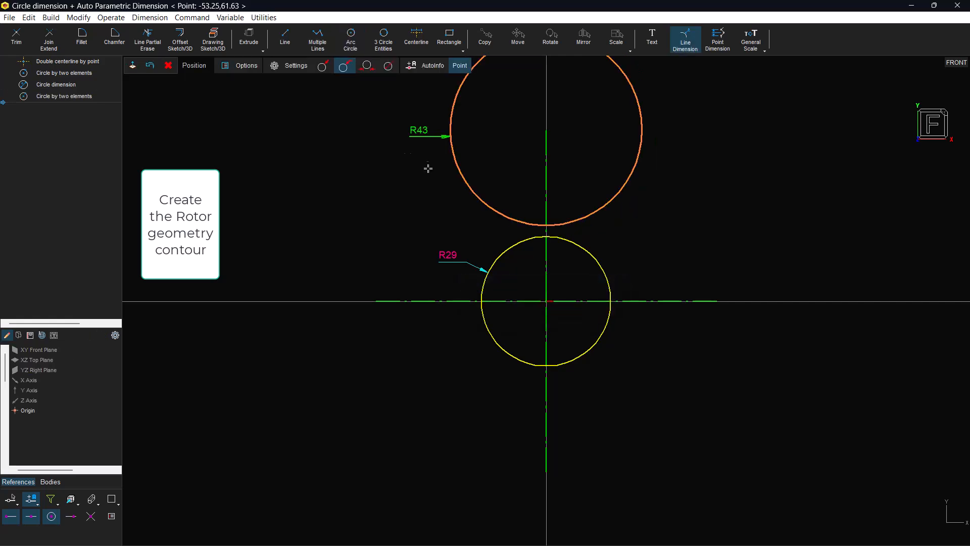
click(458, 214)
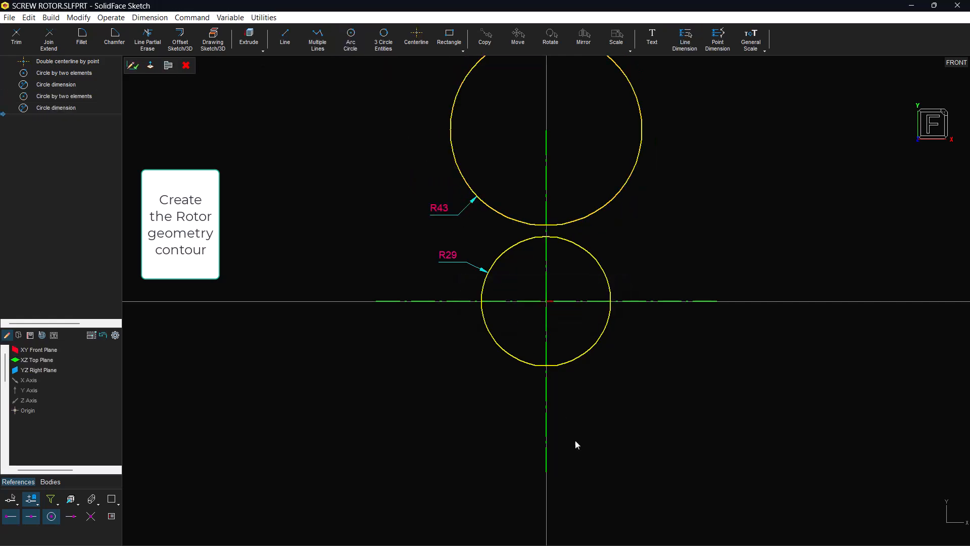
Draw a line tangent to the upper right of the R43 circle, sloping down to the right at about 60° to the horizontal
mouse_move(613, 535)
click(581, 535)
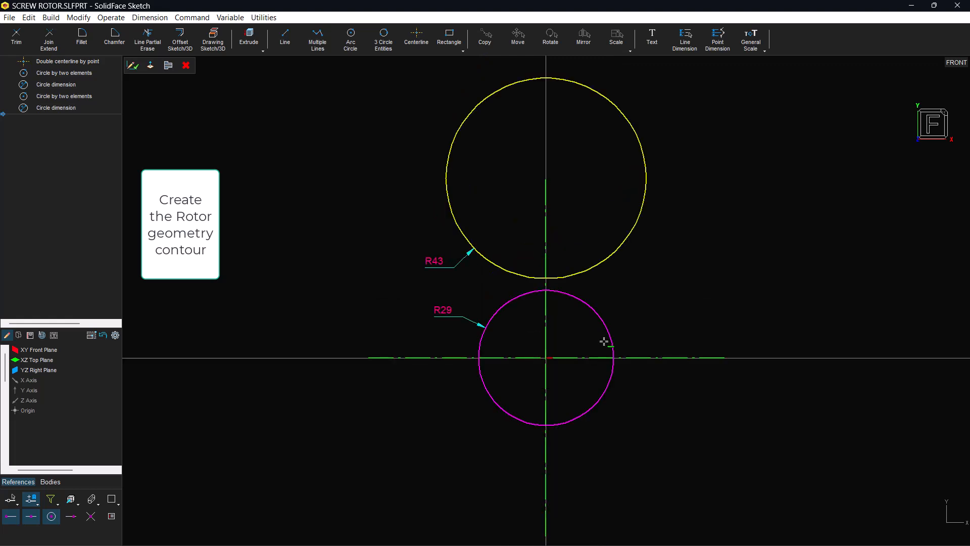
click(309, 46)
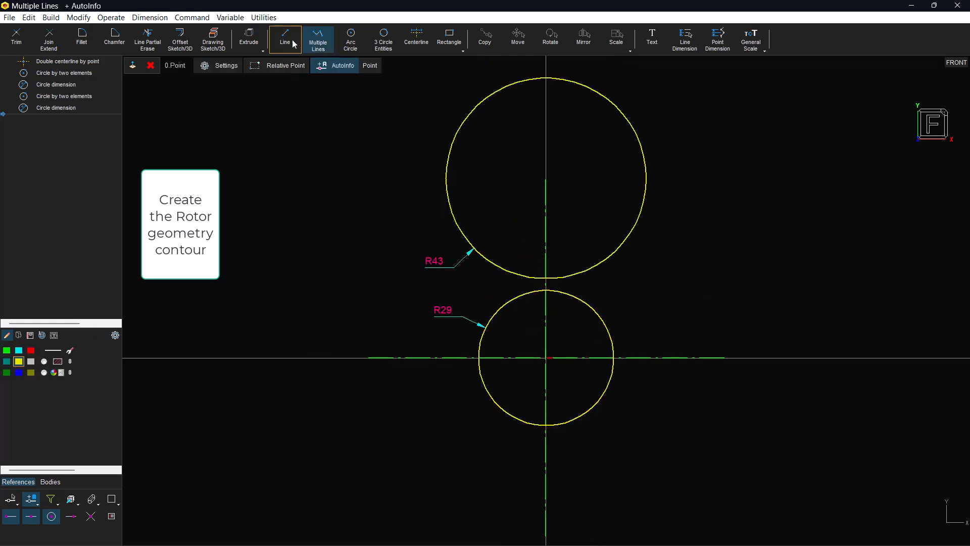
click(284, 40)
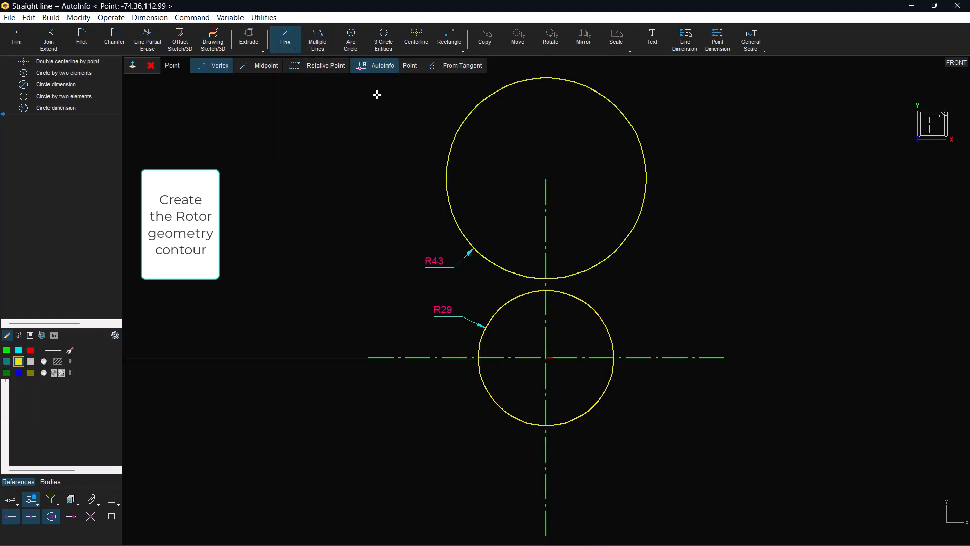
click(437, 65)
click(623, 114)
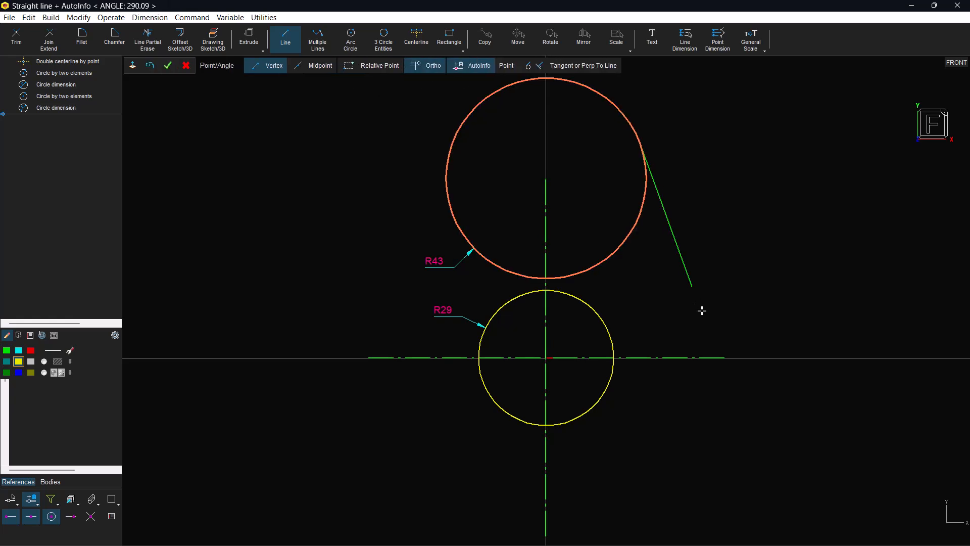
text(120)
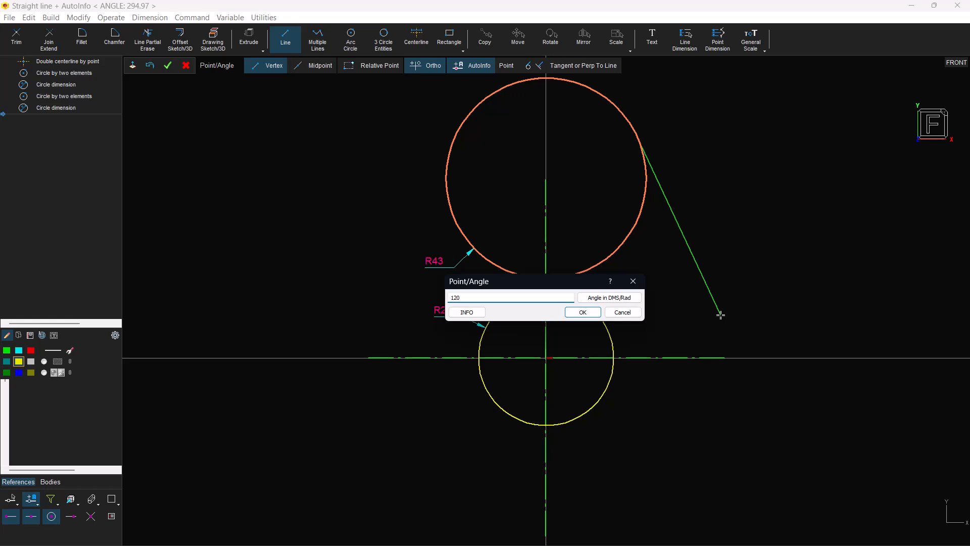
key(Return)
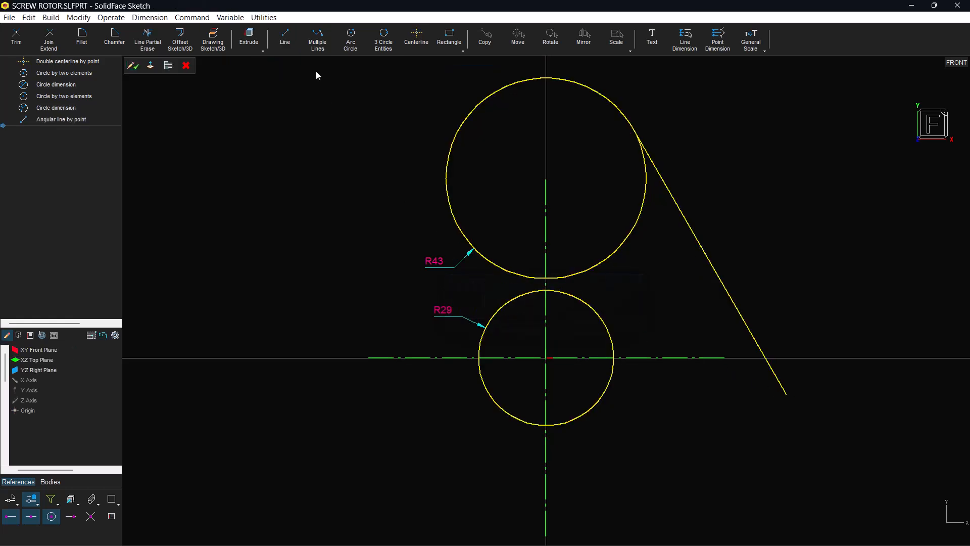
Draw a straight line from the origin at an angle of 30°, crossing the tangent line
click(286, 41)
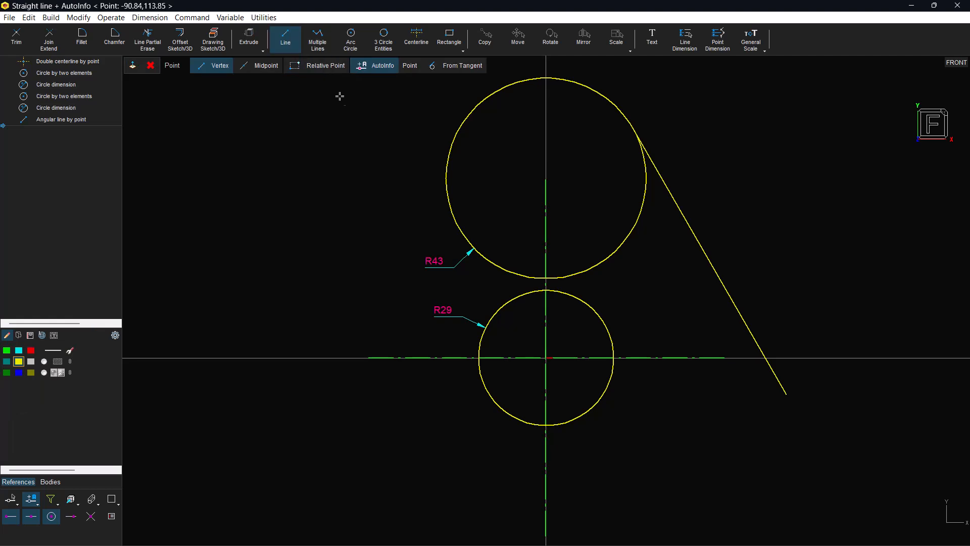
click(546, 357)
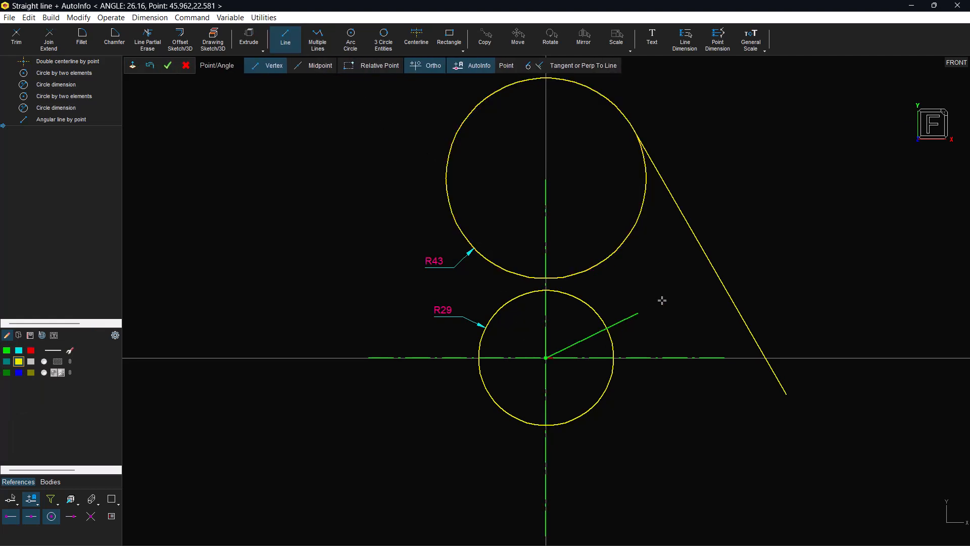
click(751, 229)
text(30)
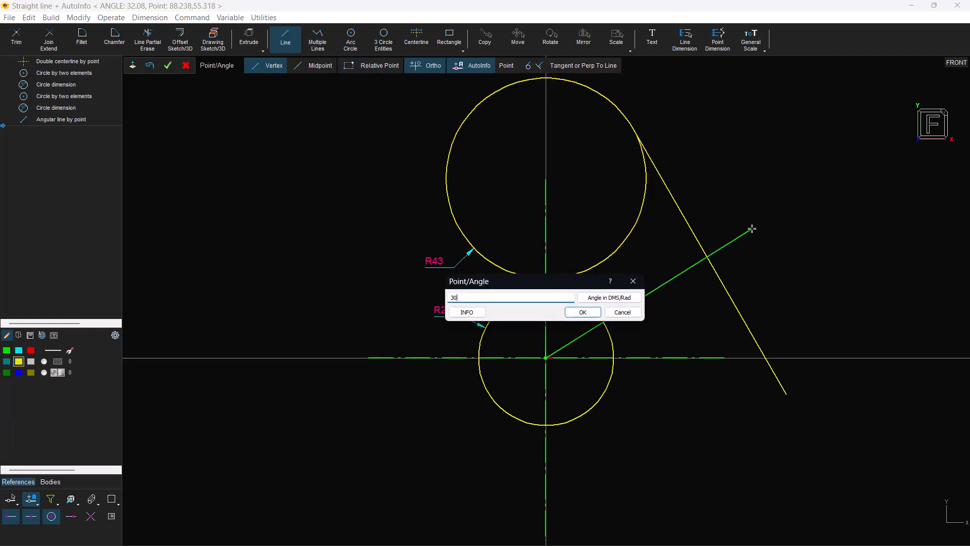
key(Return)
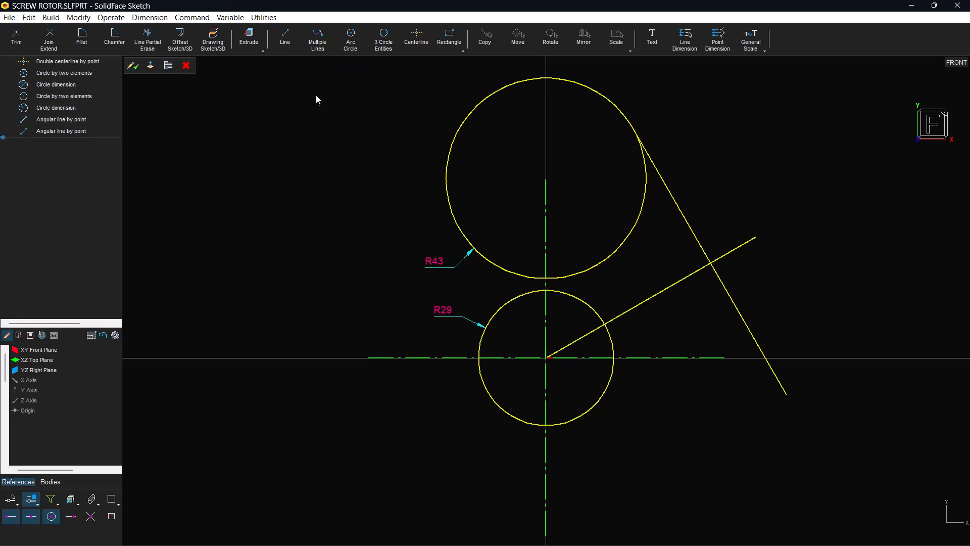
Draw a circle of radius 42 mm centred on the intersection of the two angled lines and place its radius dimension
click(349, 40)
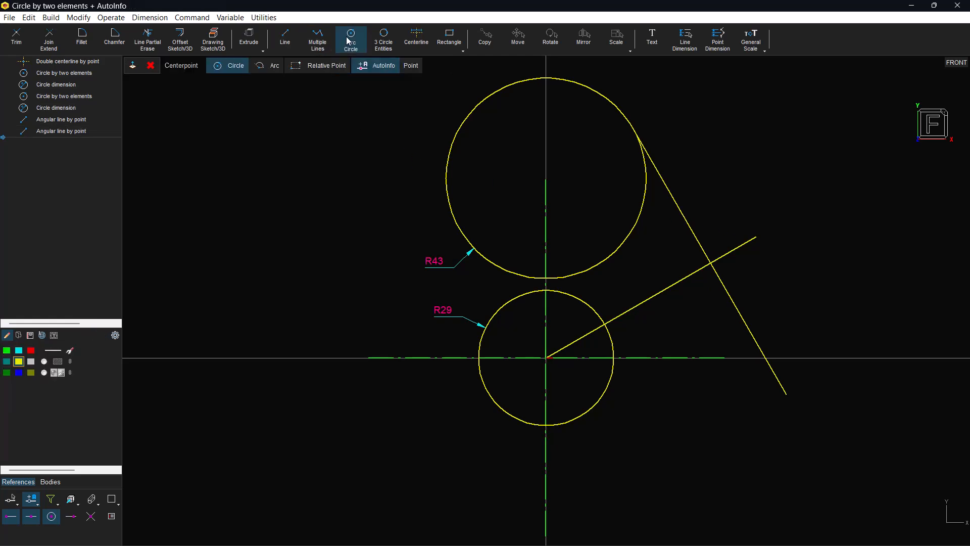
right_click(434, 96)
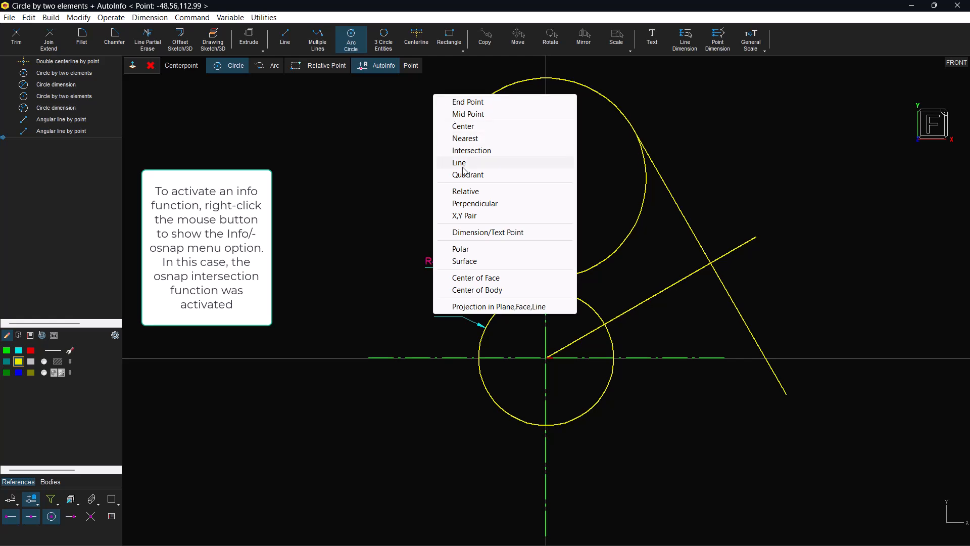
click(467, 150)
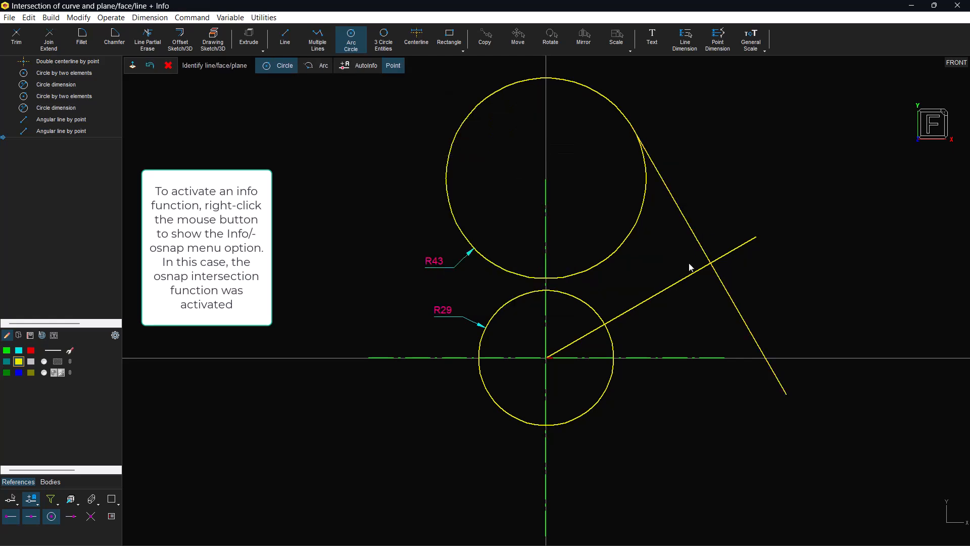
click(708, 262)
key(Return)
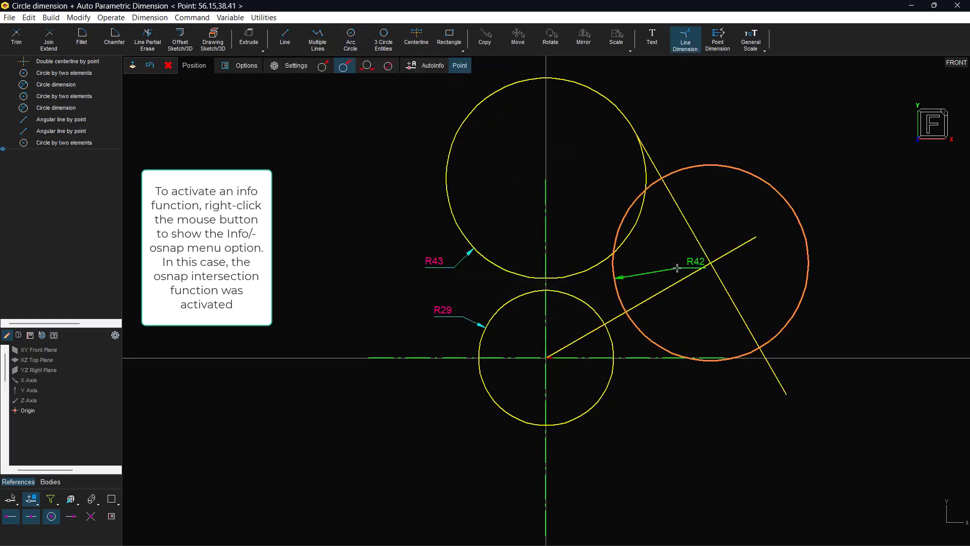
click(822, 200)
Delete the two angled construction lines, keeping the three circles
mouse_move(597, 513)
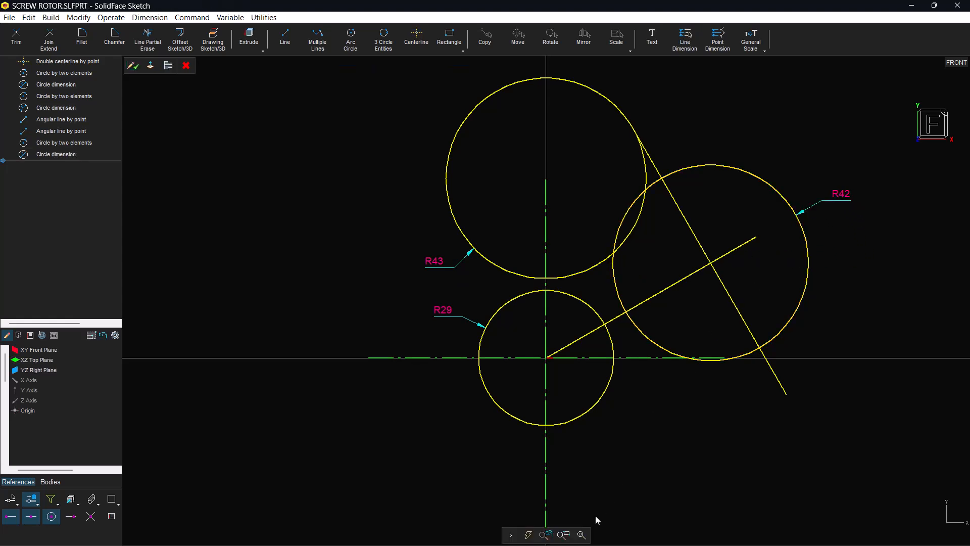
click(581, 534)
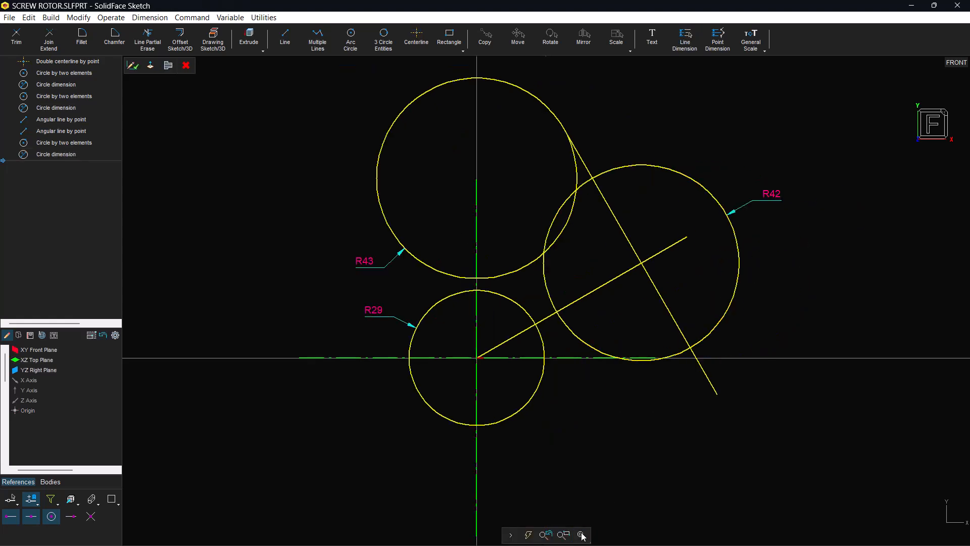
click(606, 283)
click(616, 228)
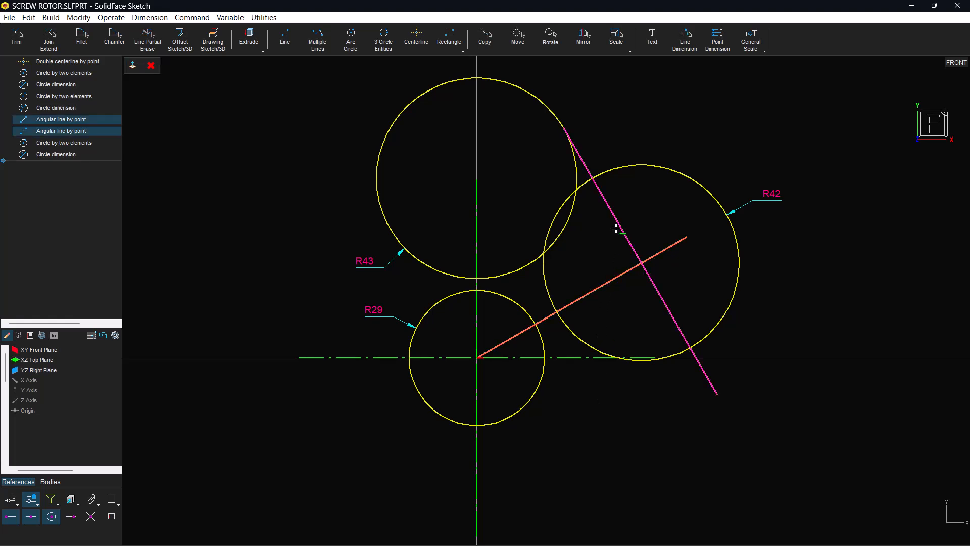
key(Delete)
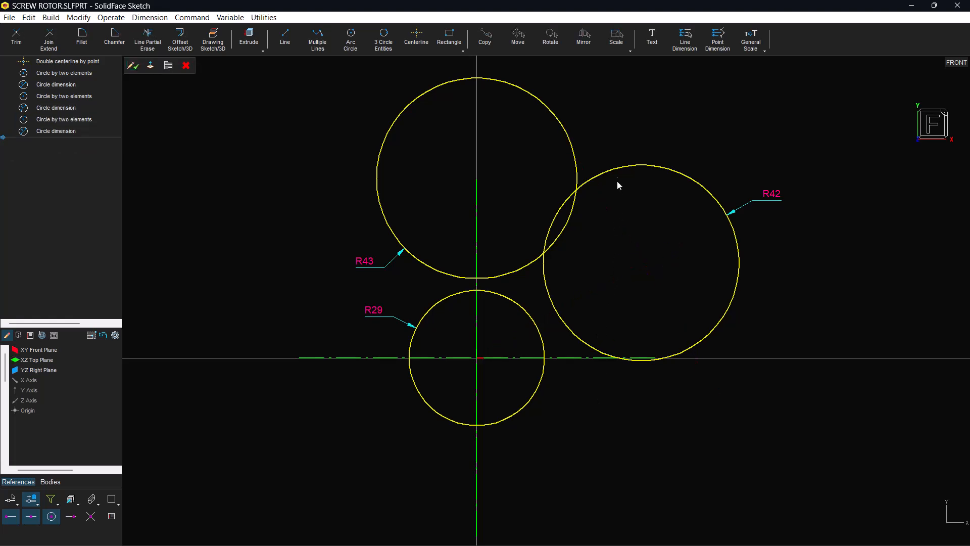
Circular-pattern the R42 and R43 circles around the origin with an angle of 120° and a total of 3
click(618, 166)
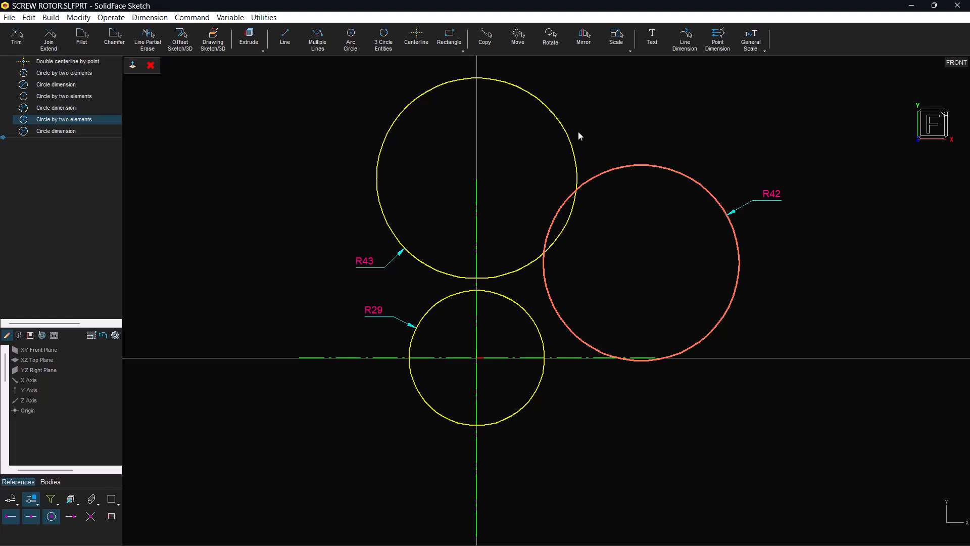
click(566, 130)
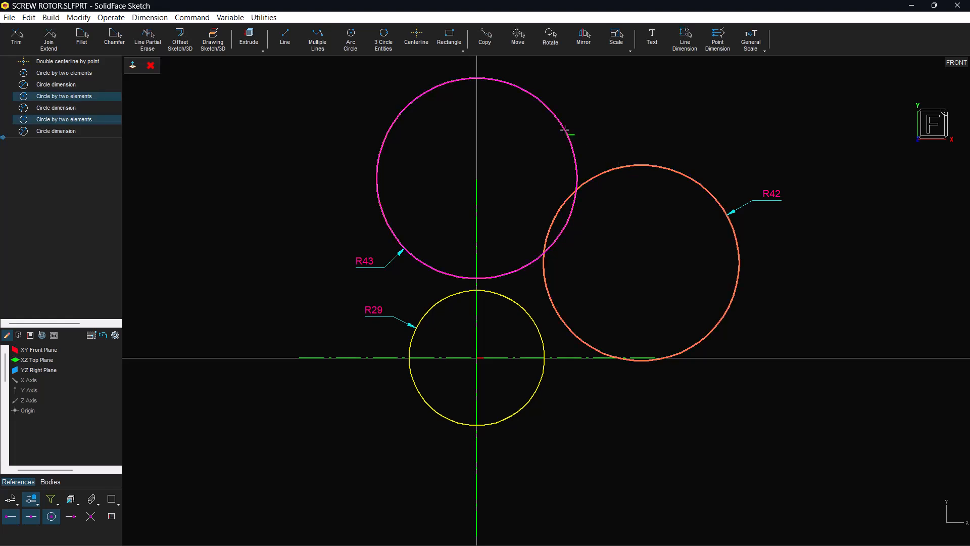
click(618, 43)
click(652, 66)
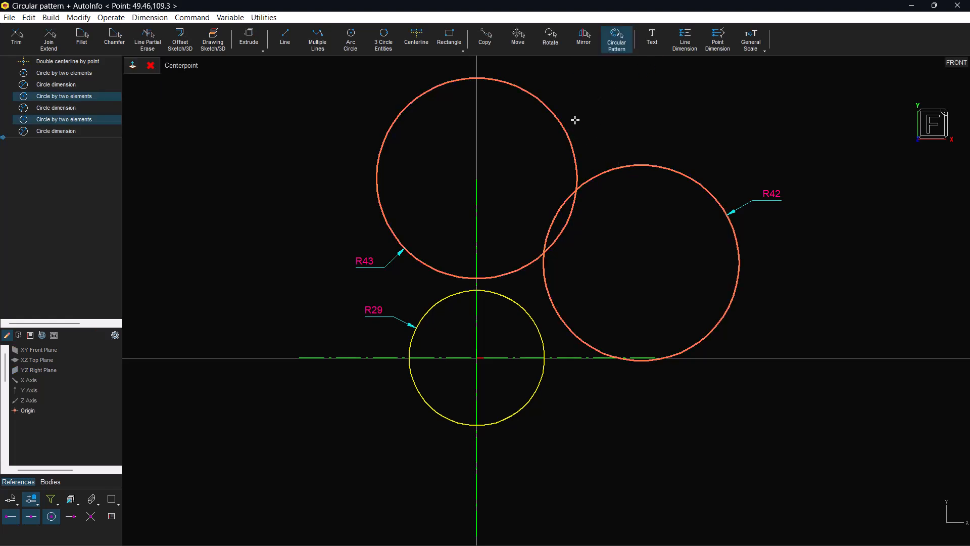
click(480, 363)
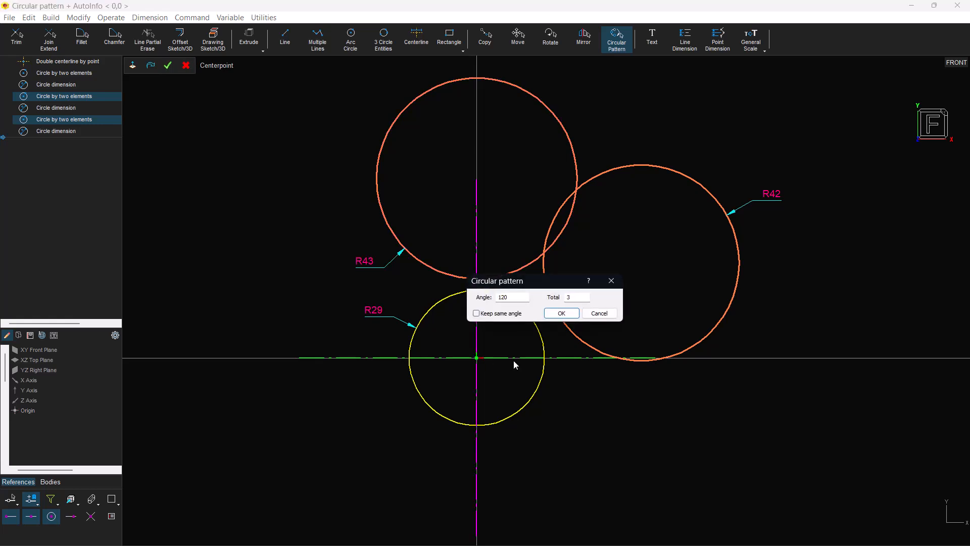
click(561, 313)
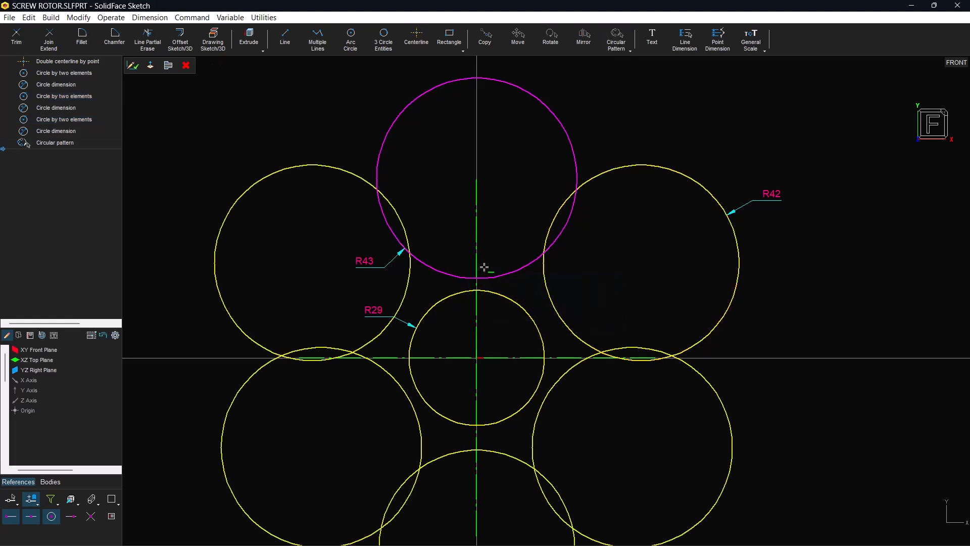
Trim the uppermost R43 circle between its two neighbouring circles, keeping only its outer arc
click(445, 84)
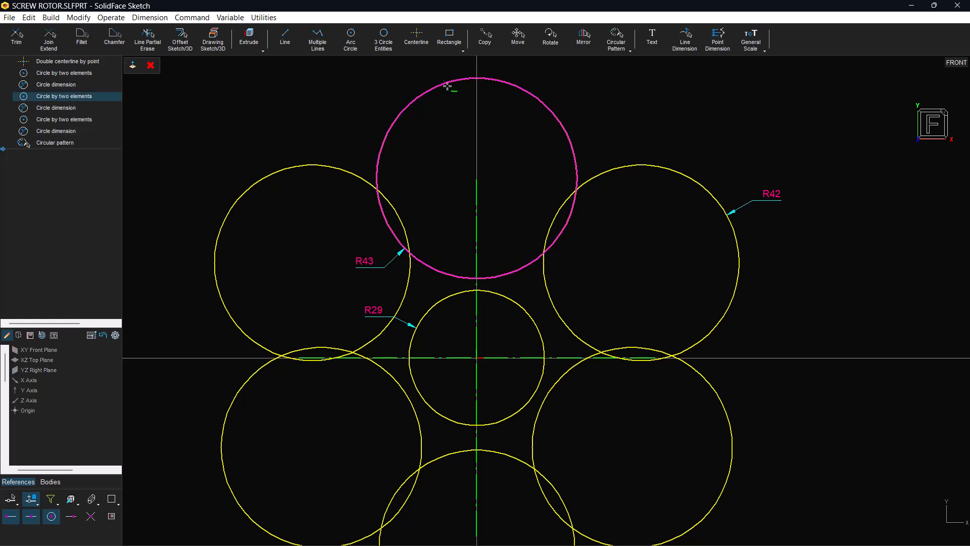
click(56, 45)
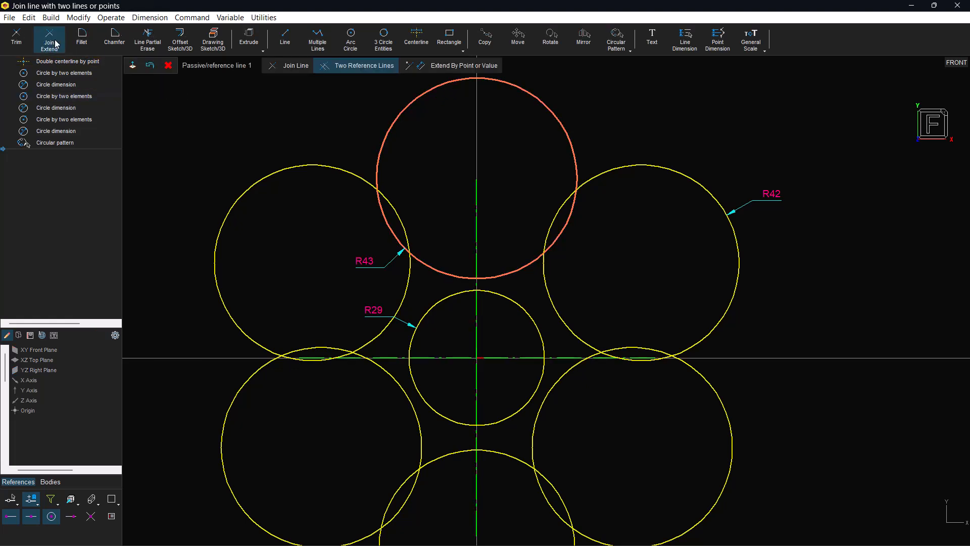
click(615, 156)
click(335, 163)
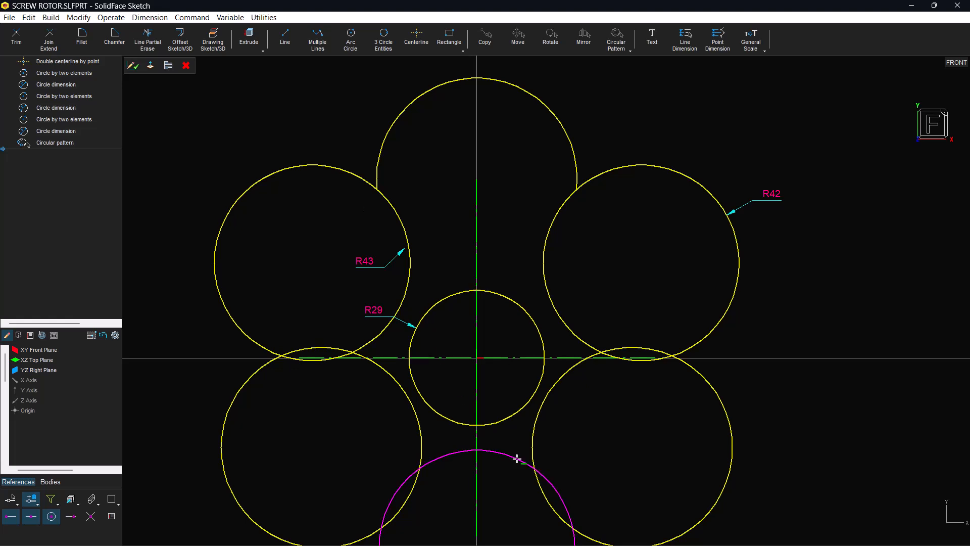
Erase the upper-left circle's outer arc and trim the lower-left circle between its neighbours, keeping its outer arc
click(581, 534)
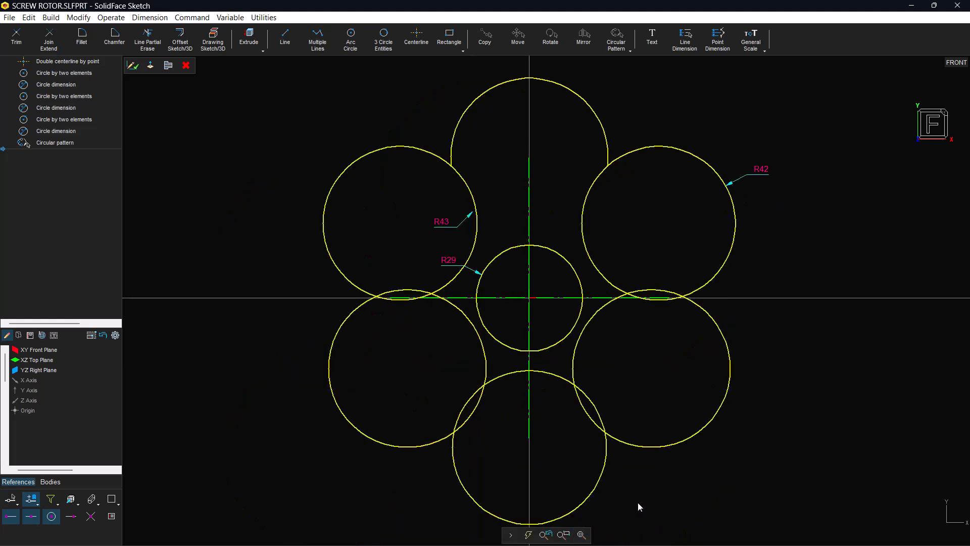
click(146, 43)
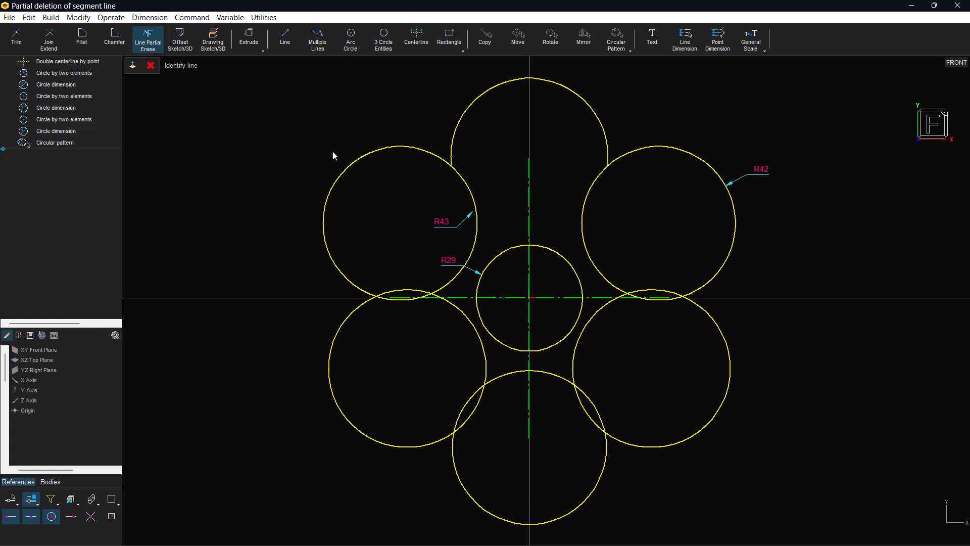
click(349, 164)
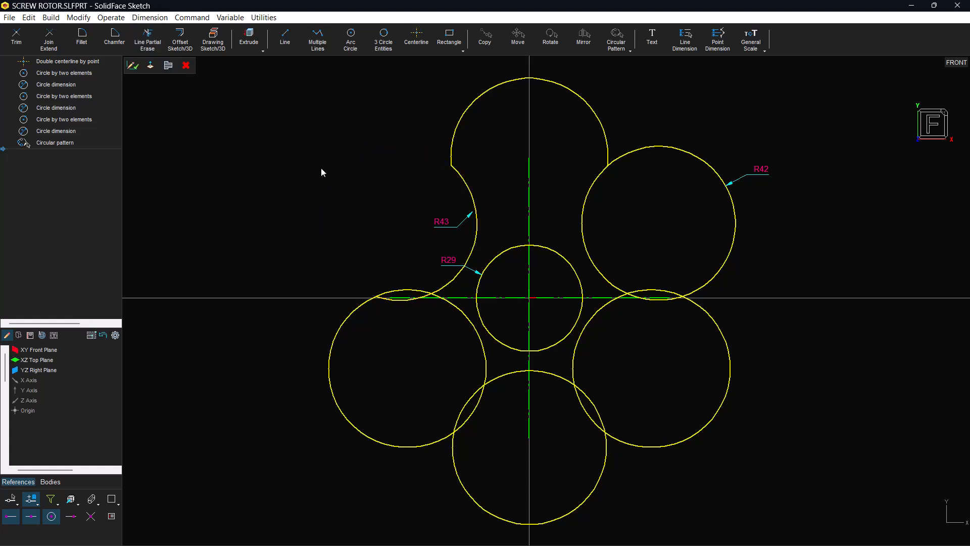
click(329, 396)
click(61, 47)
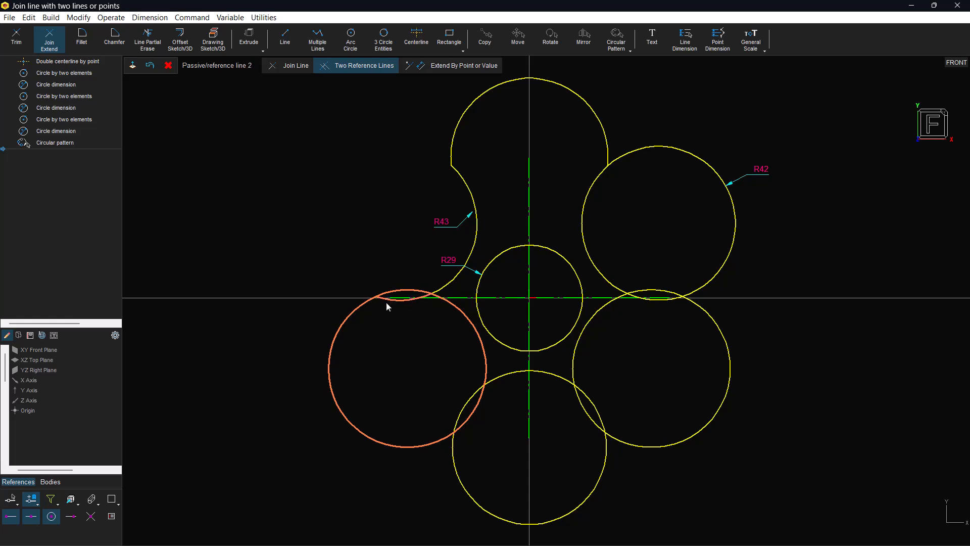
click(456, 413)
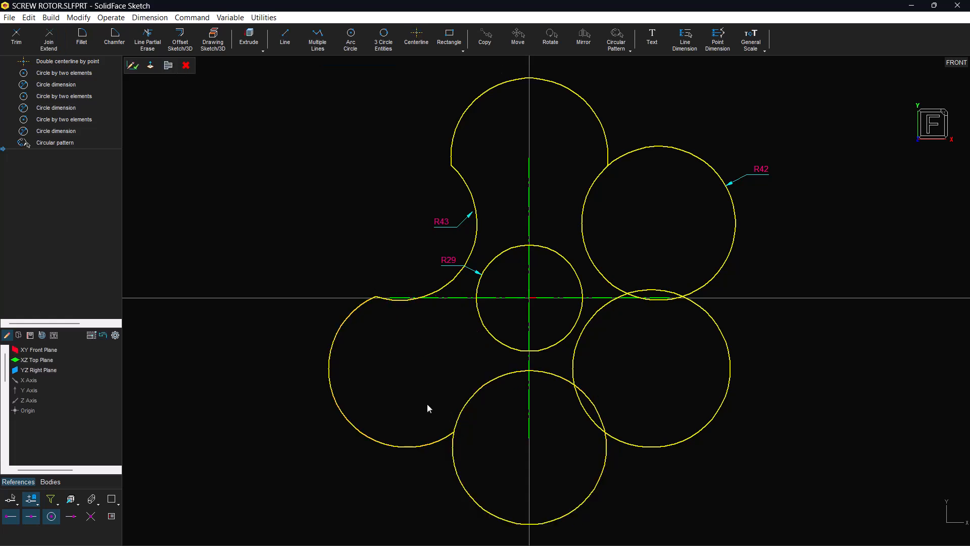
Complete the three-lobed contour by erasing the outer arcs of the bottom and upper-right circles and the inner arc of the lower-right circle
click(159, 50)
click(574, 504)
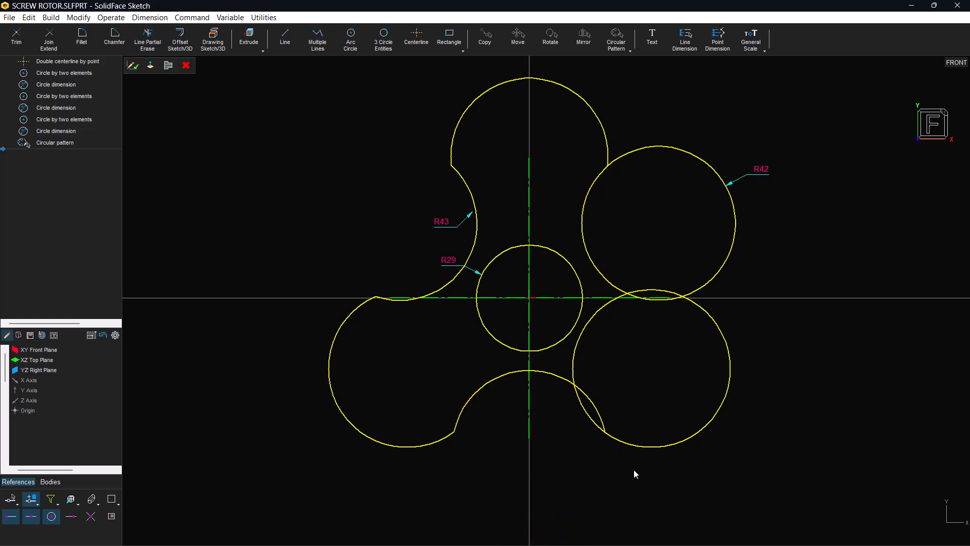
click(49, 40)
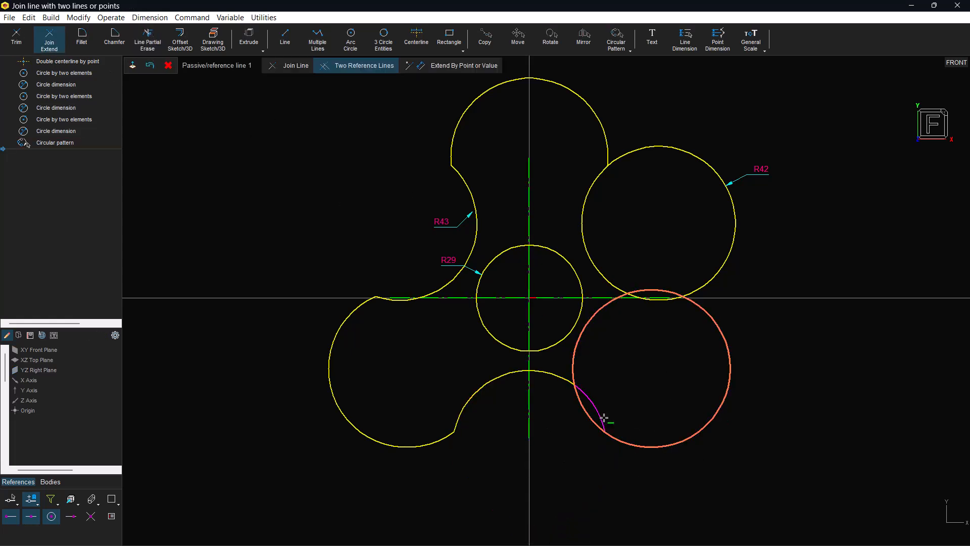
click(671, 299)
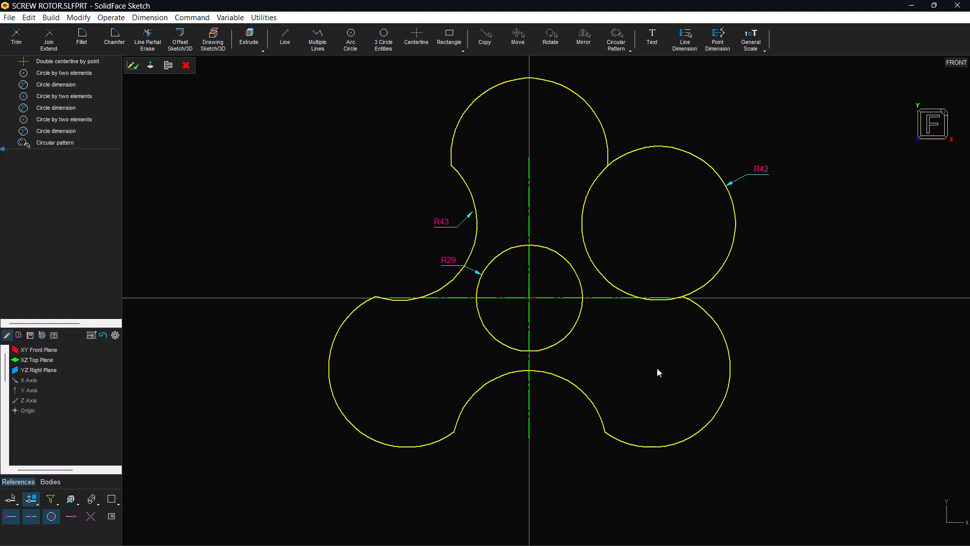
click(147, 39)
click(719, 174)
Reposition the radius dimensions: R42 inside the contour by the right concave arc, R43 outside the upper lobe, R29 above the small circle
click(584, 534)
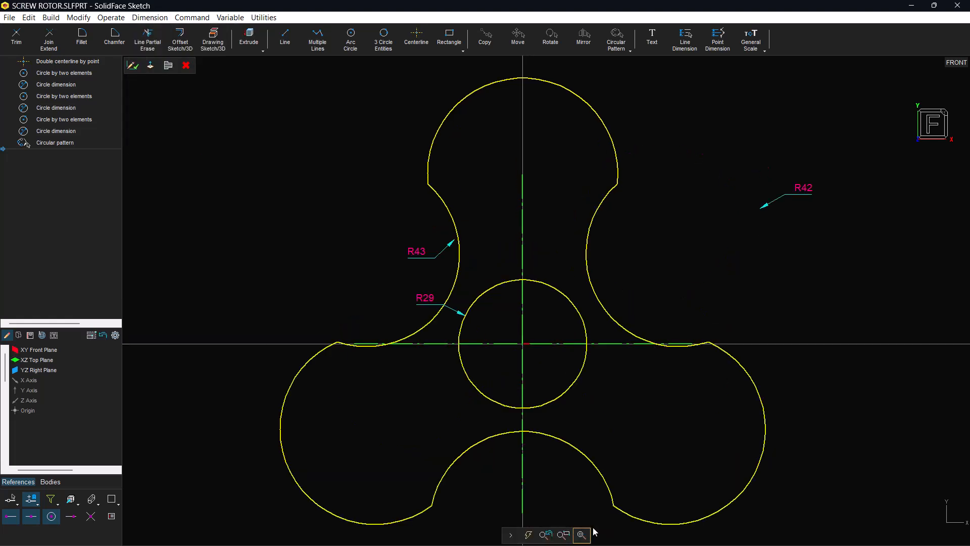
click(793, 196)
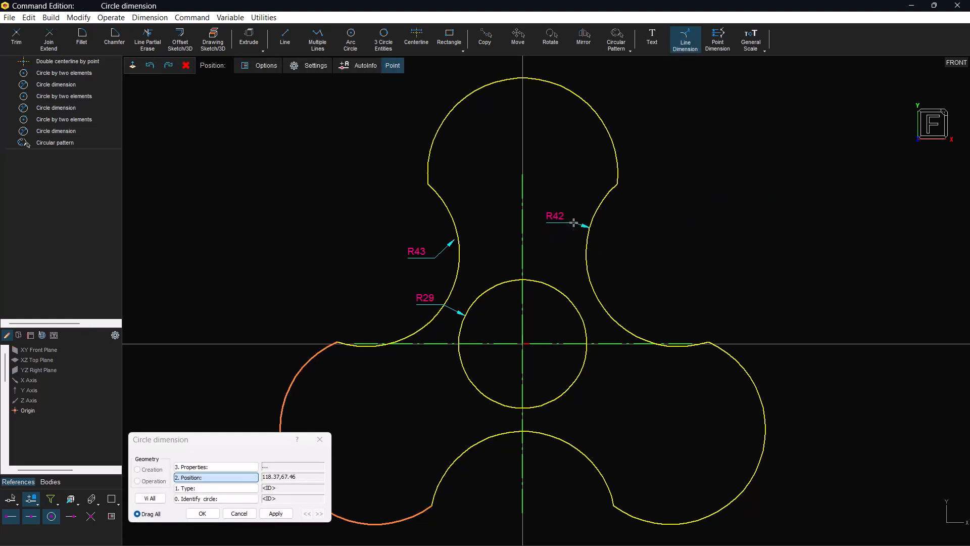
click(545, 224)
click(426, 233)
click(435, 86)
click(462, 308)
click(462, 308)
click(503, 259)
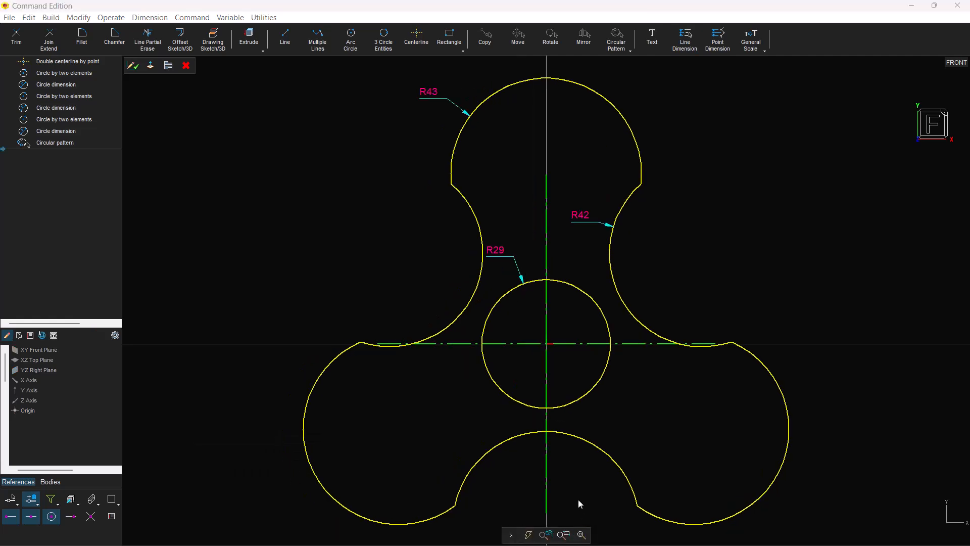
Draw a straight line with its midpoint at the origin at an angle of 60°, extending past the contour at both ends
click(286, 45)
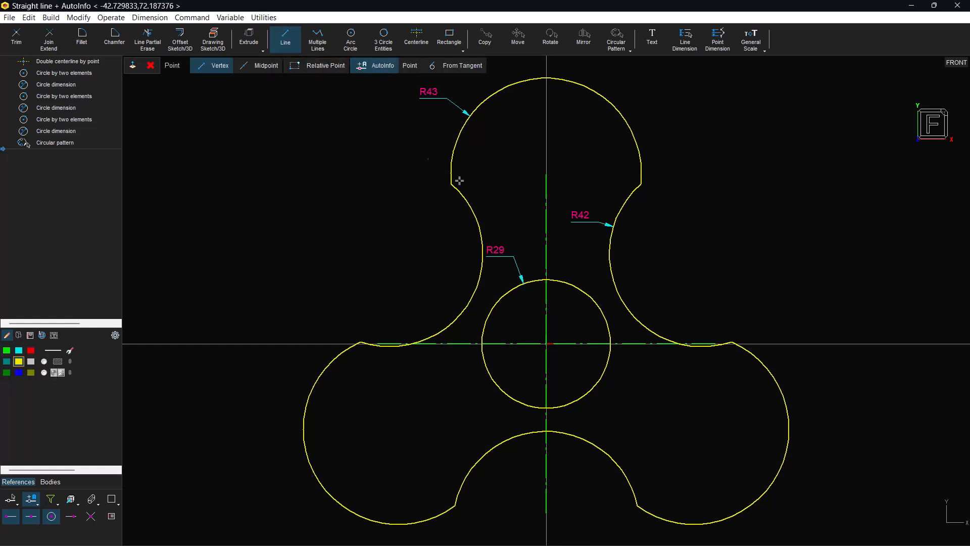
click(548, 344)
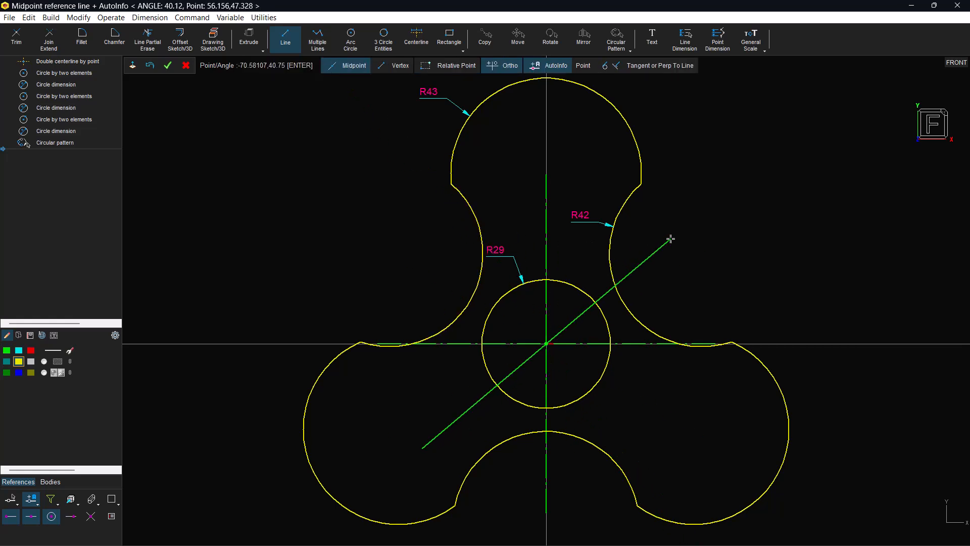
text(60)
key(Return)
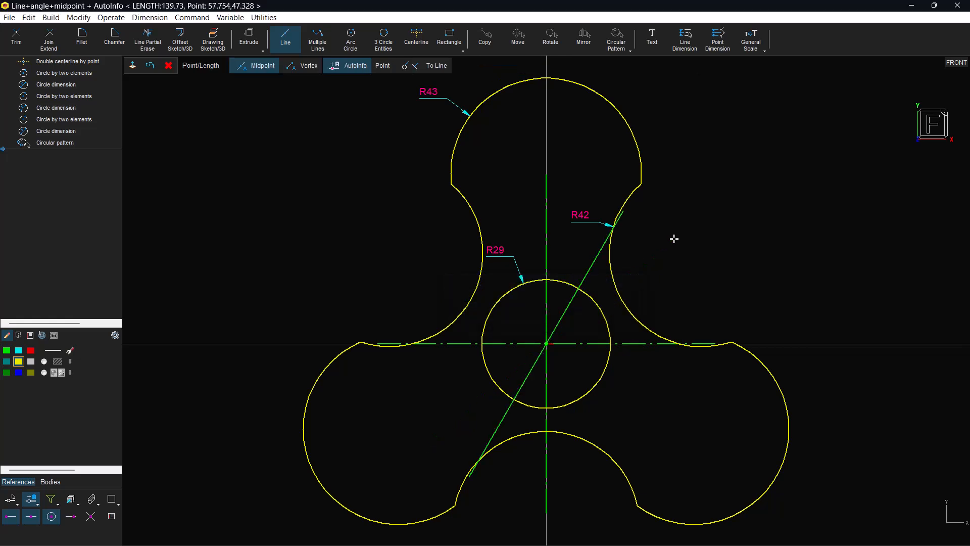
click(692, 162)
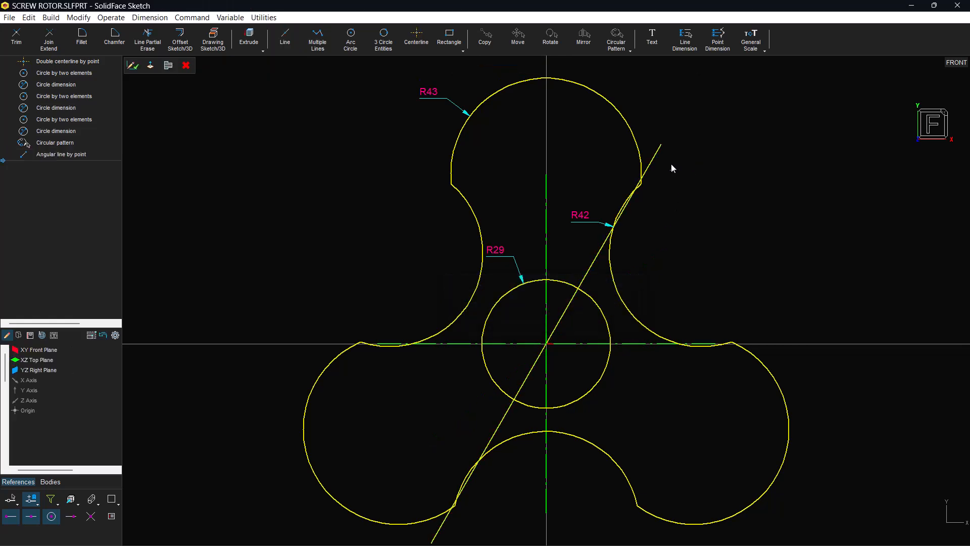
Dimension the angle between the slanted line and the horizontal centreline, placing it to the right of the contour
click(654, 156)
click(659, 343)
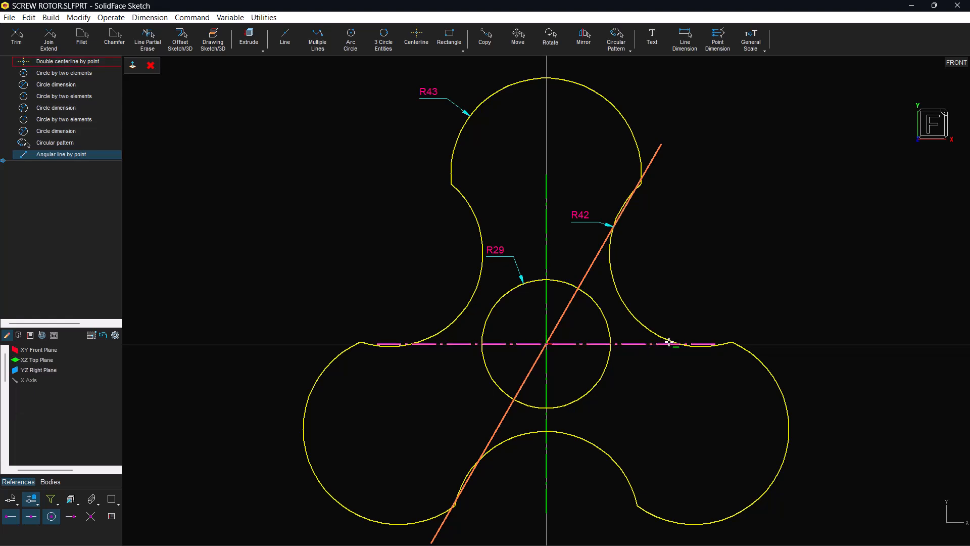
click(685, 39)
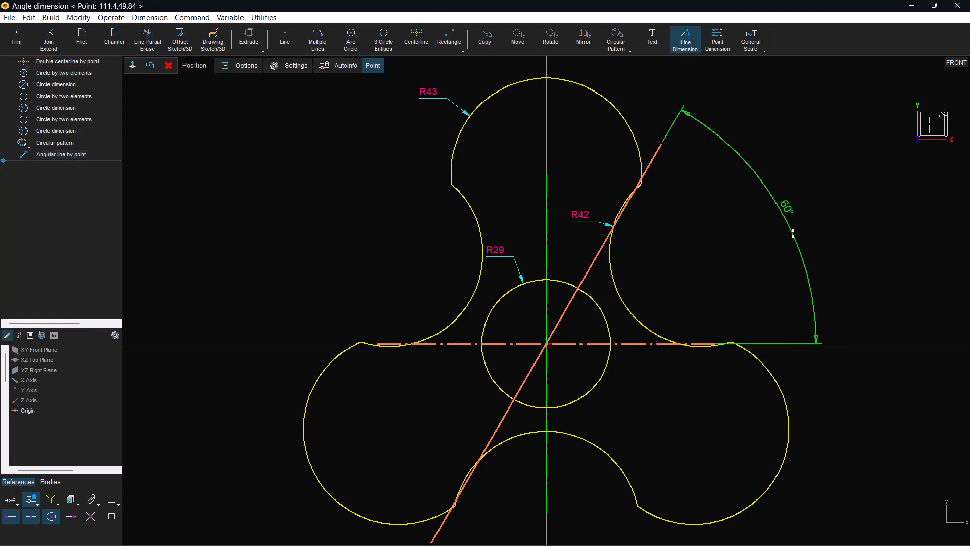
click(792, 233)
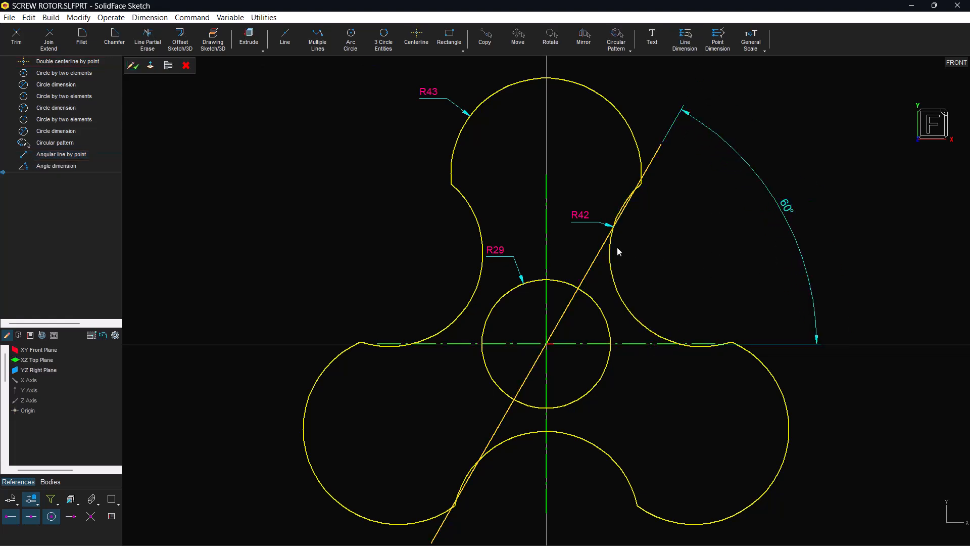
Offset the slanted line 18 mm toward the upper left and place the distance dimension above its upper end
click(601, 248)
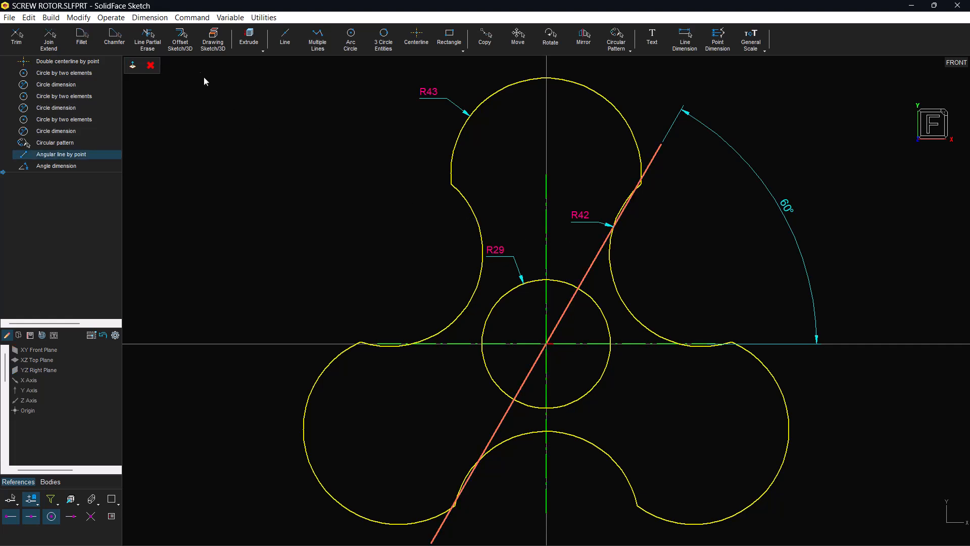
click(181, 39)
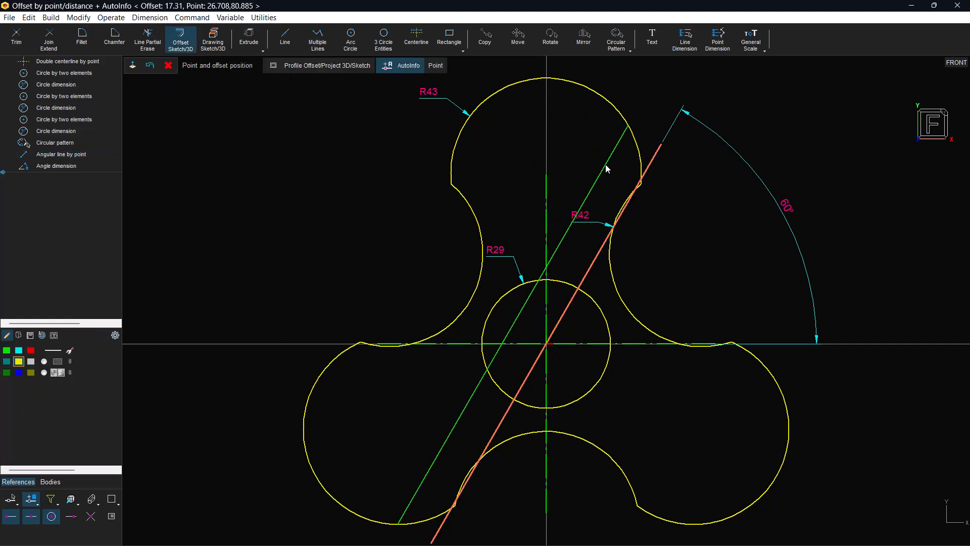
text(18)
key(Return)
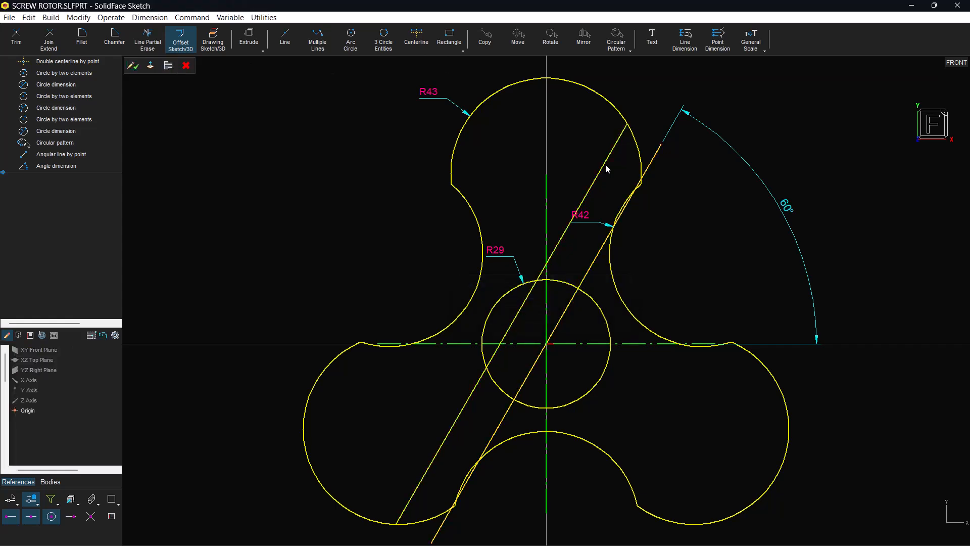
click(676, 83)
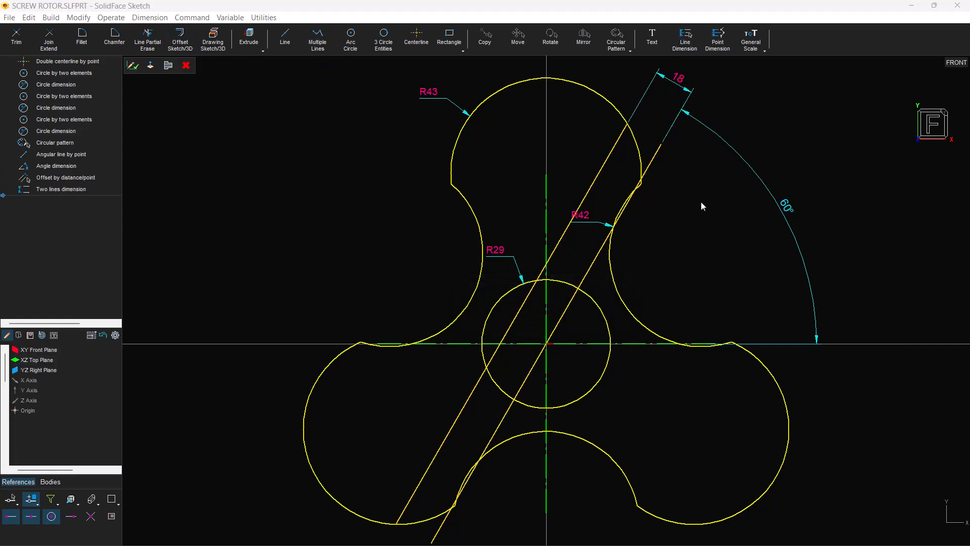
Mirror the offset line about the vertical axis through the origin, keeping the original line
click(607, 161)
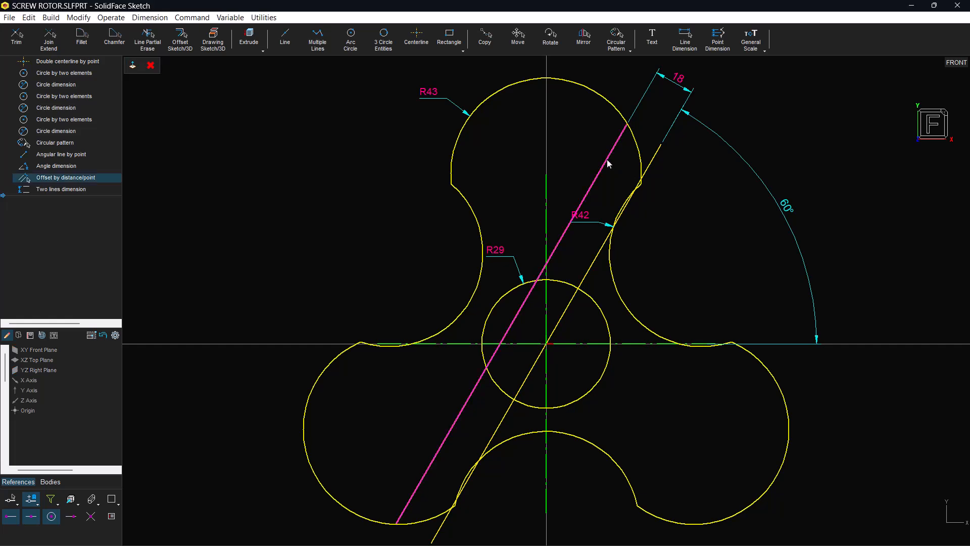
click(583, 40)
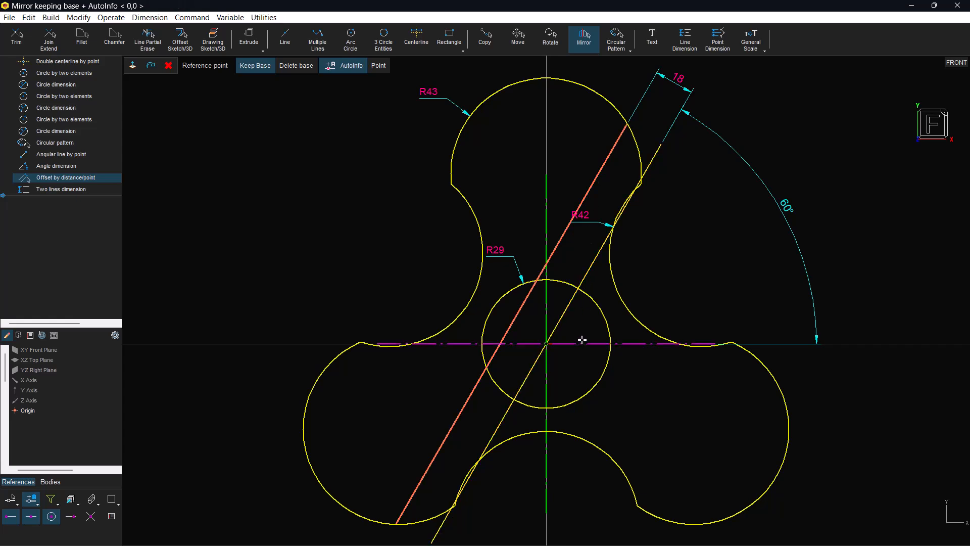
click(559, 347)
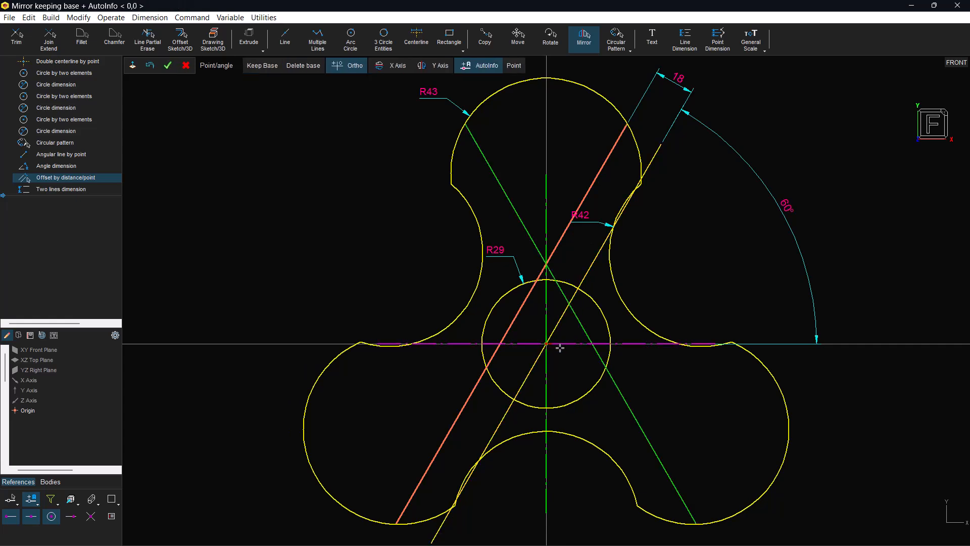
click(547, 109)
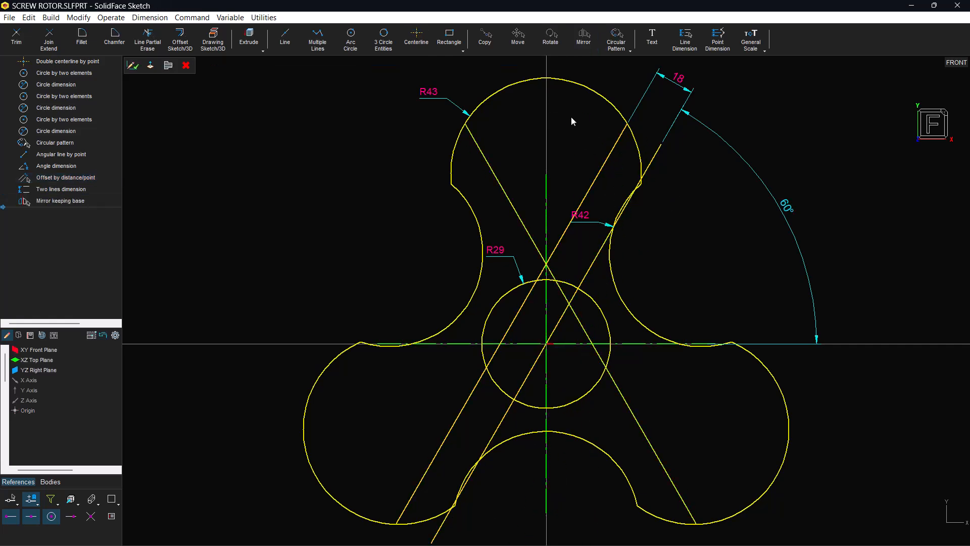
Draw a circle of radius 28 mm concentric with the upper lobe's arc and place its radius dimension above the circle
double_click(423, 103)
click(348, 45)
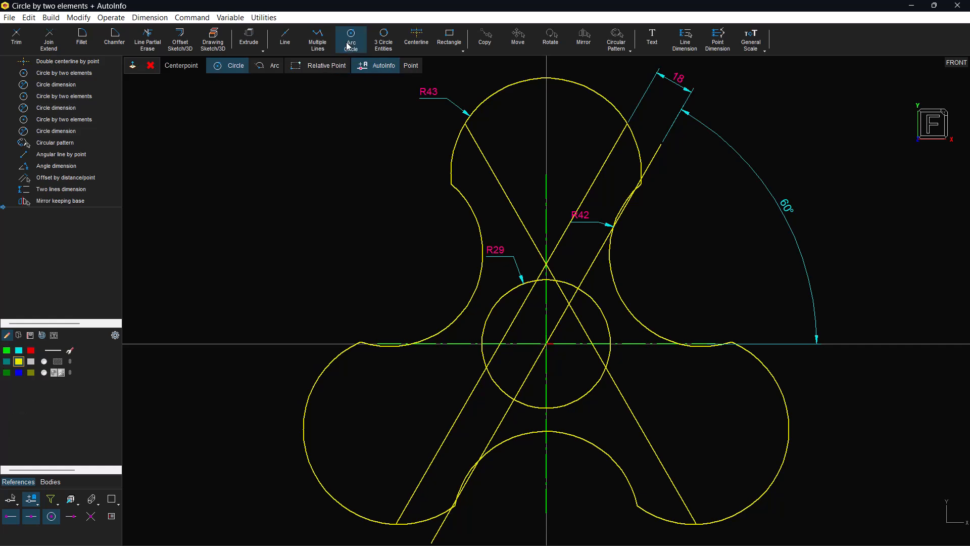
click(505, 75)
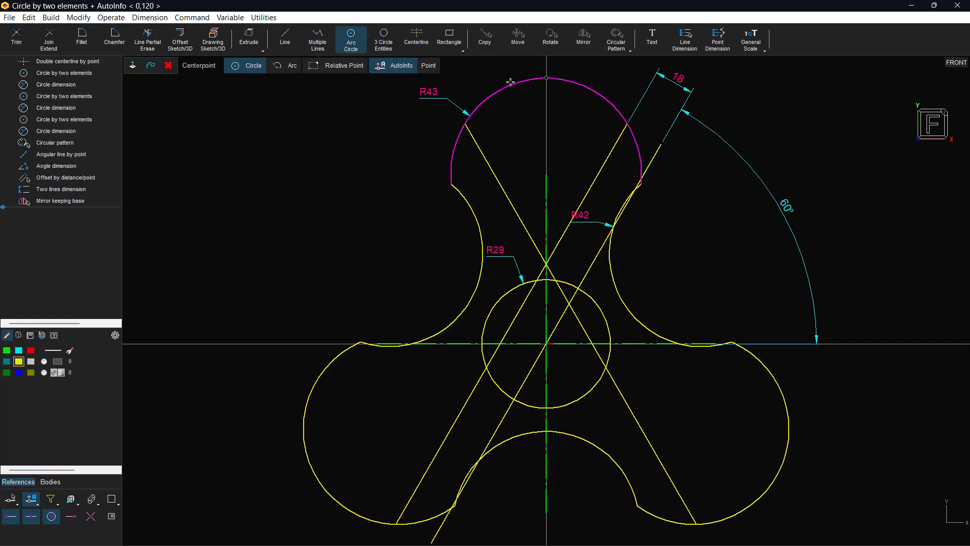
click(502, 82)
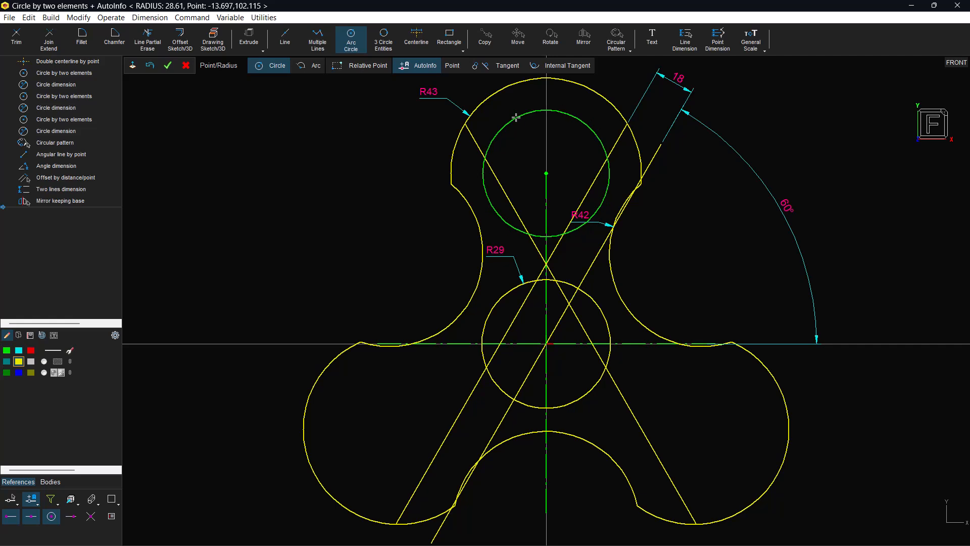
text(28)
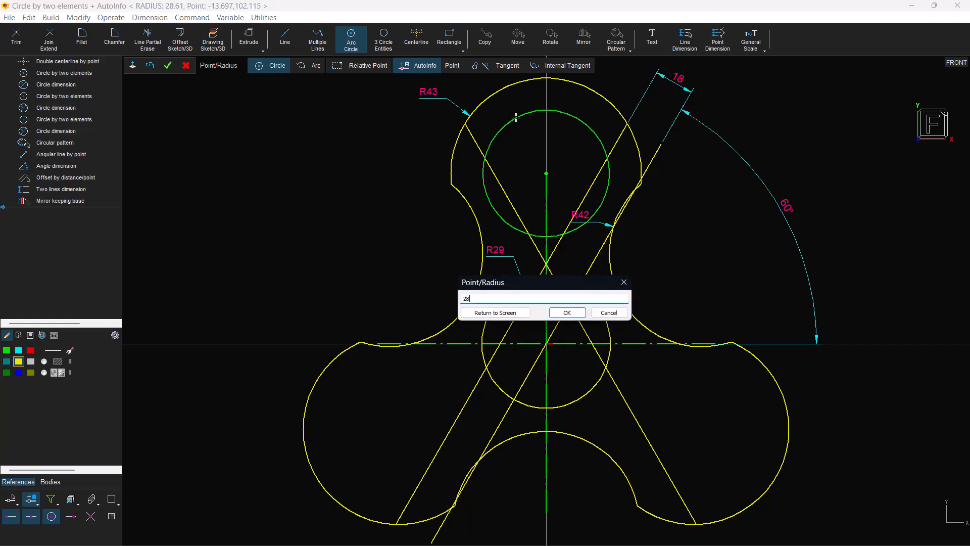
key(Return)
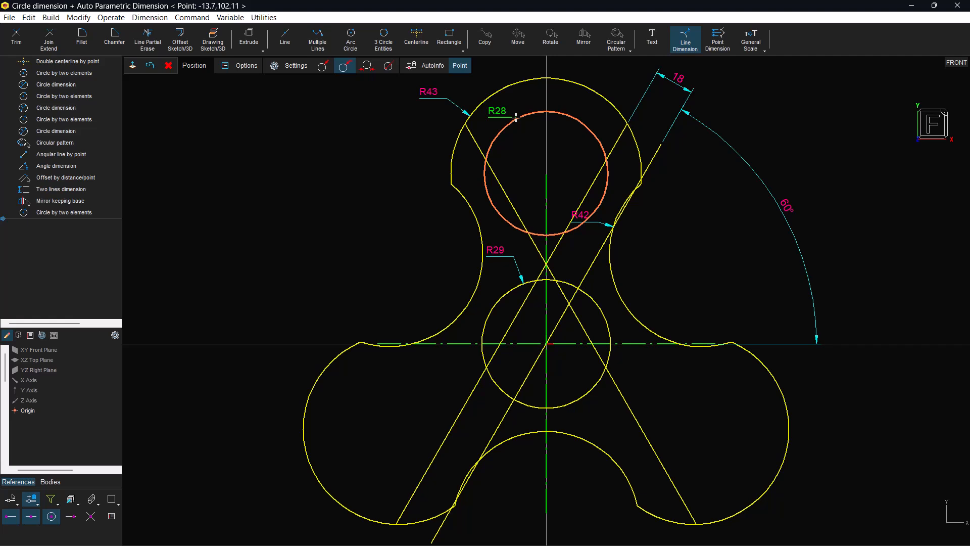
click(531, 98)
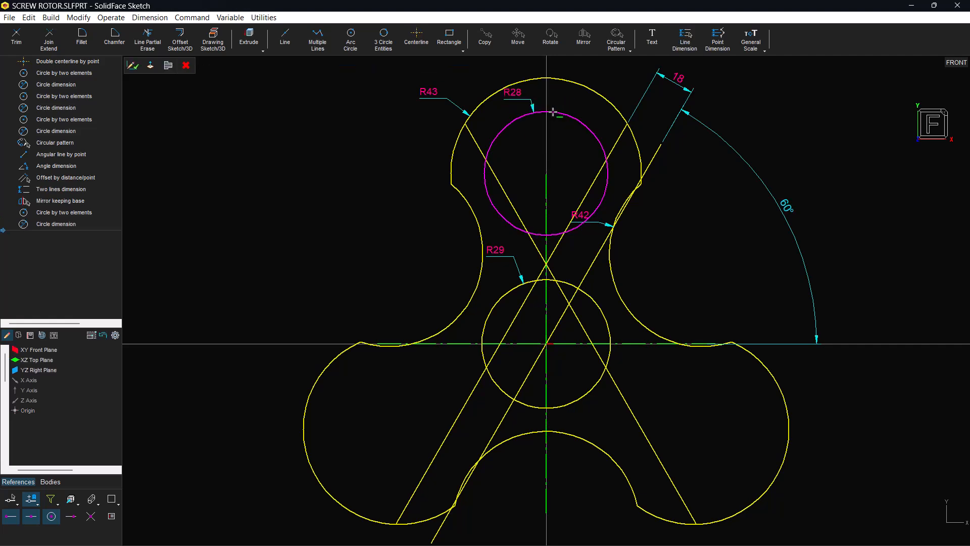
Trim the 28 mm radius circle to the two crossing slanted lines, keeping only its upper arc
click(554, 112)
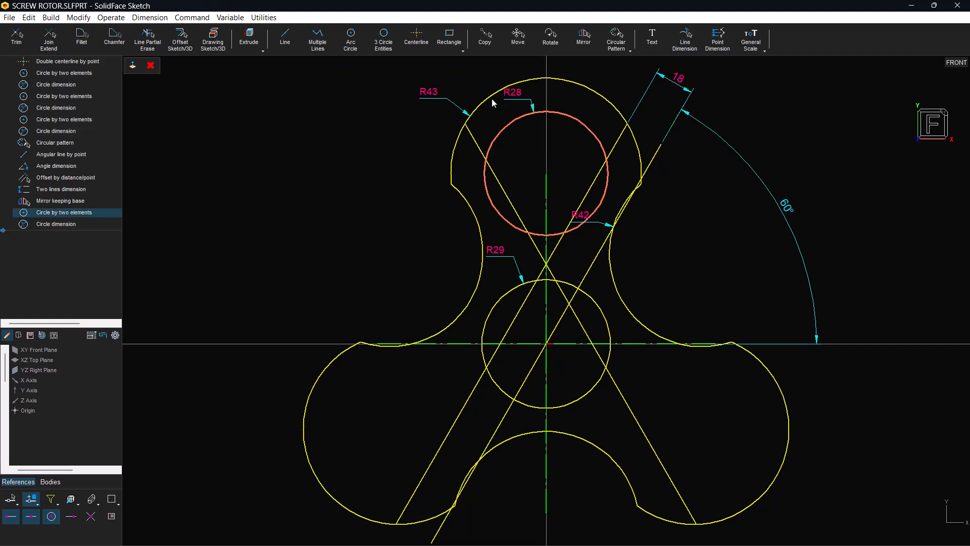
click(49, 45)
click(493, 178)
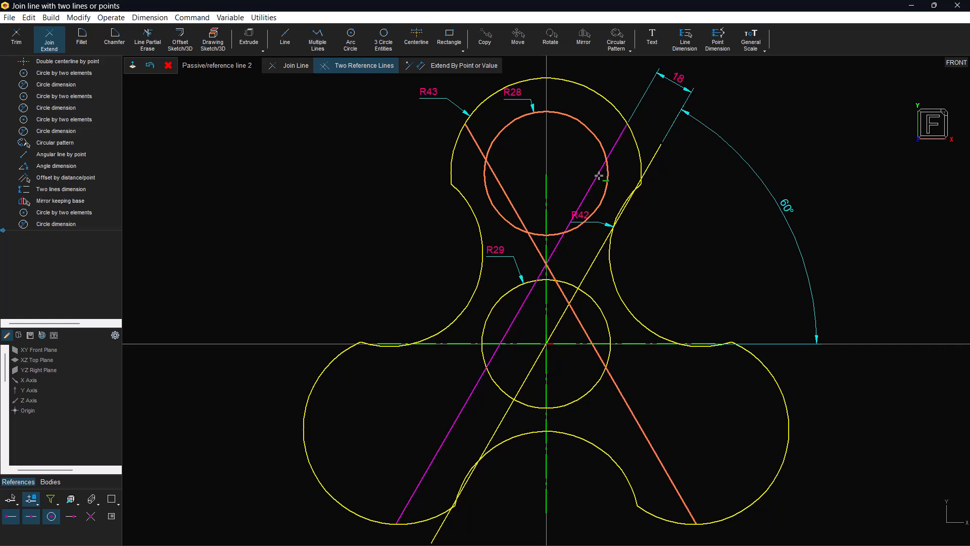
click(599, 173)
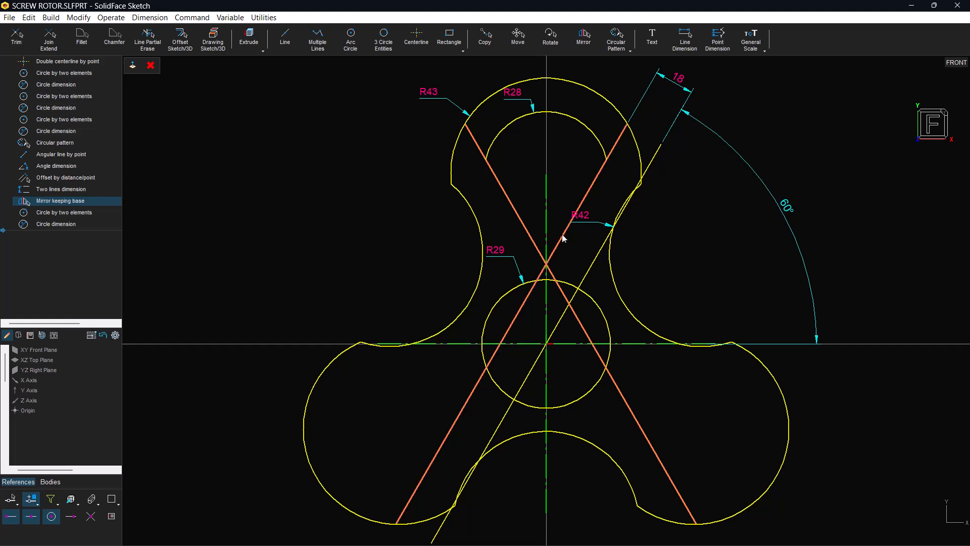
Fillet the two crossing slanted lines with a radius of 13 mm and place the radius dimension below the fillet
click(75, 40)
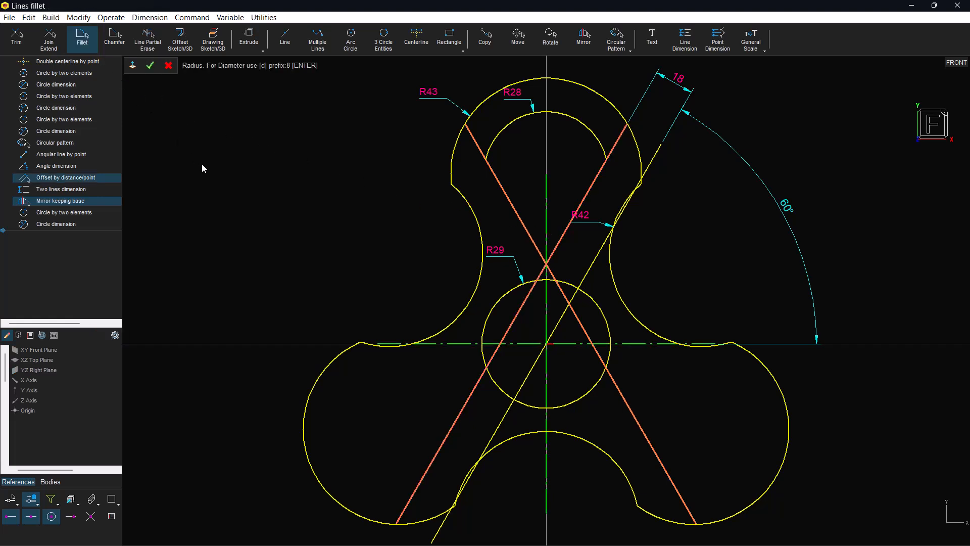
text(13)
key(Return)
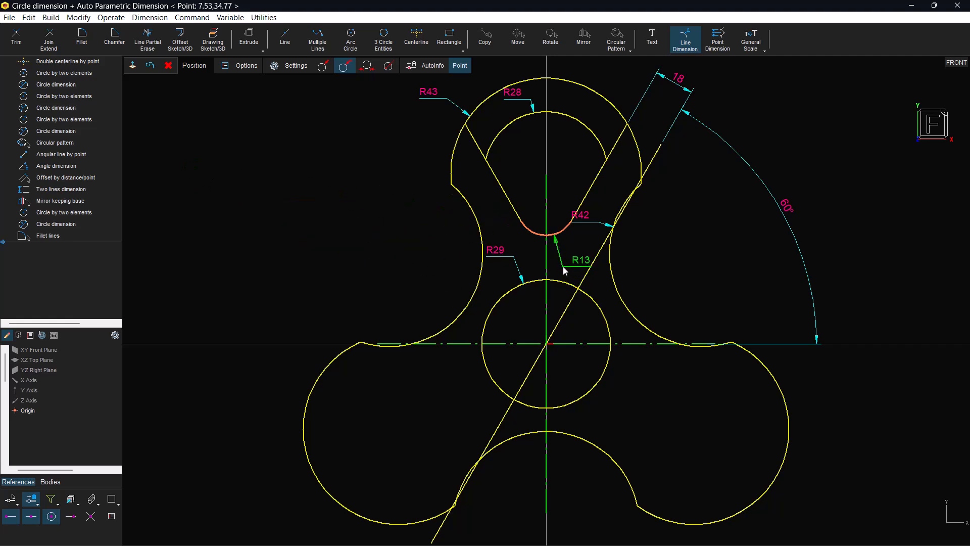
click(563, 266)
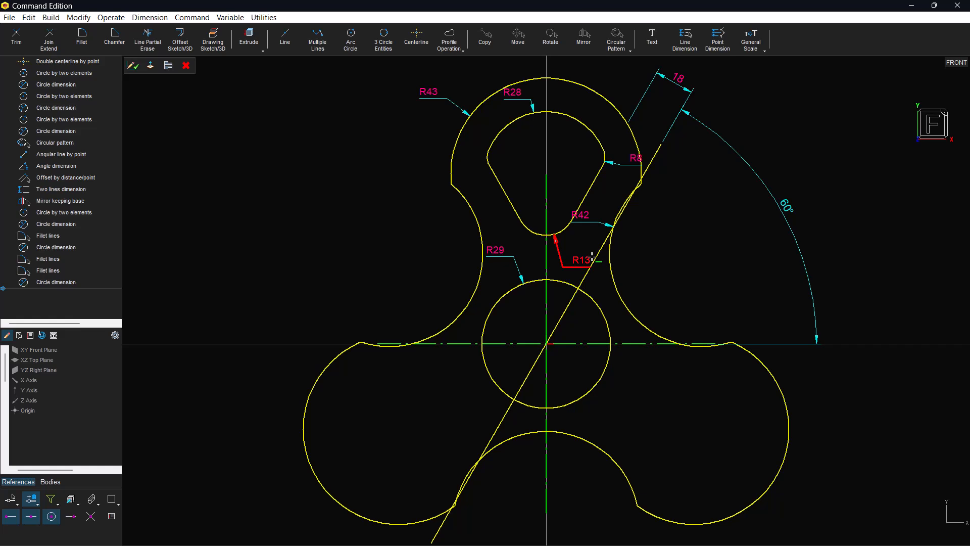
Delete the 60° construction line through the origin together with its angle dimension and the 18 mm offset dimension
click(597, 254)
click(783, 206)
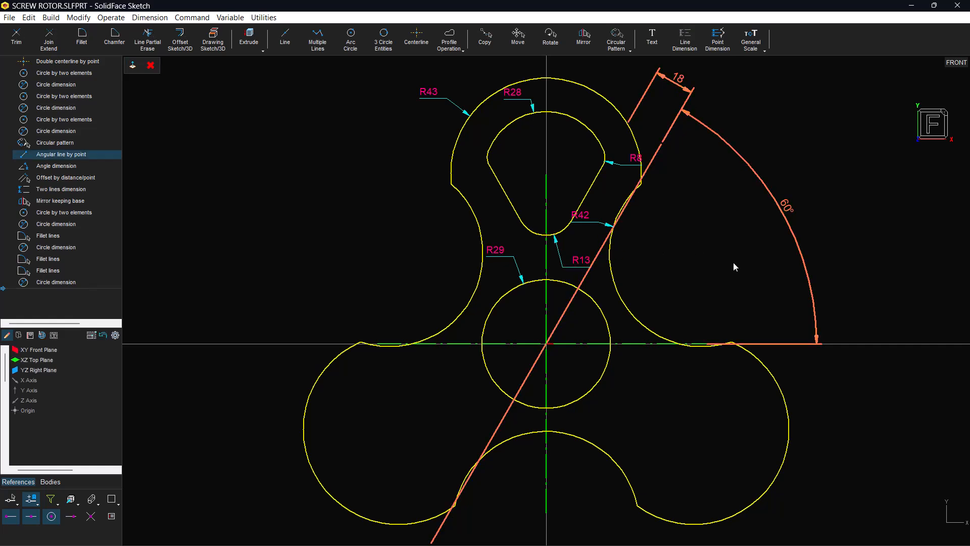
key(Delete)
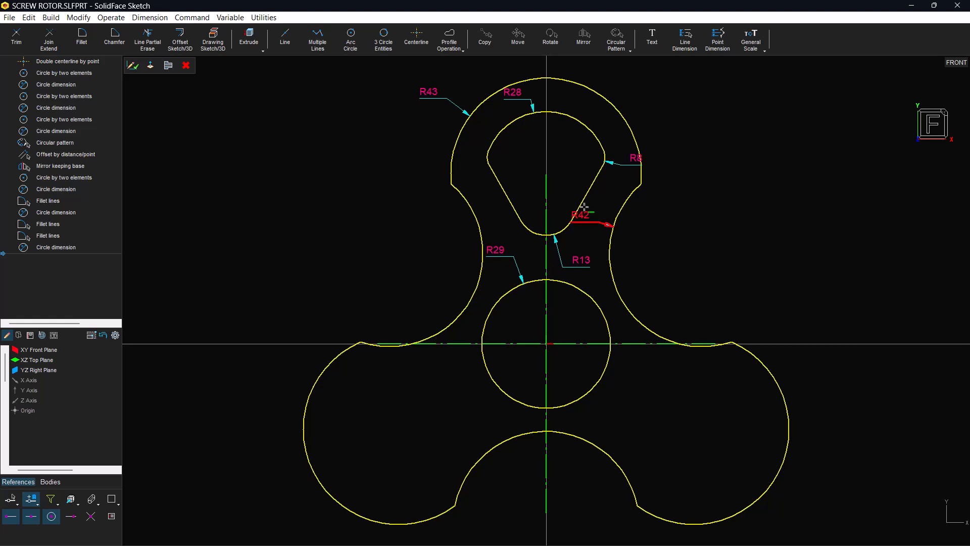
Select the outer three-lobed contour as a closed profile, copy it and exit the sketch
click(455, 45)
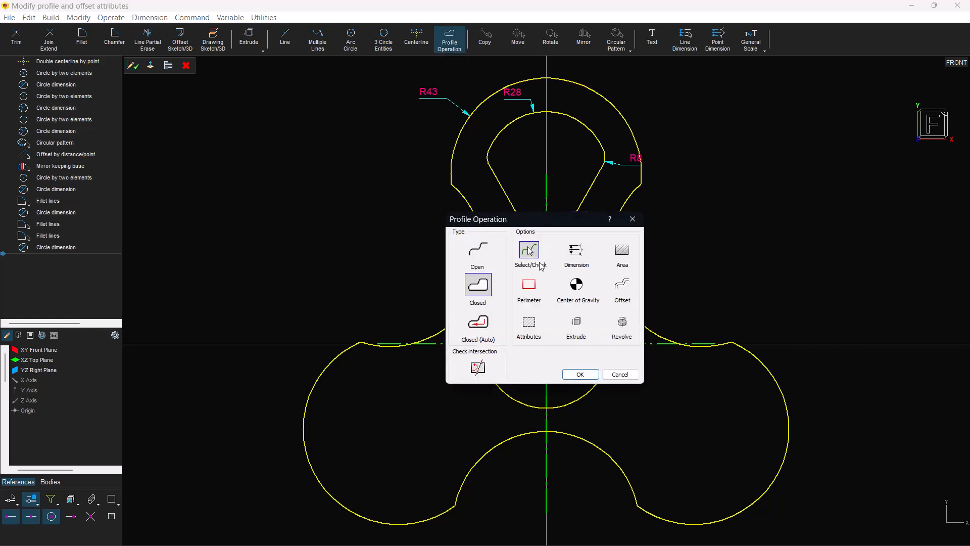
click(580, 374)
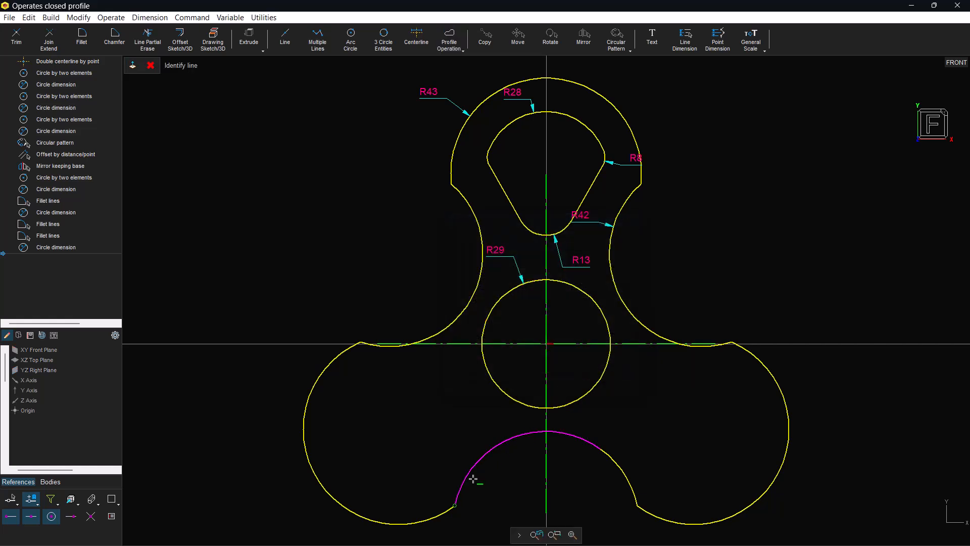
click(375, 274)
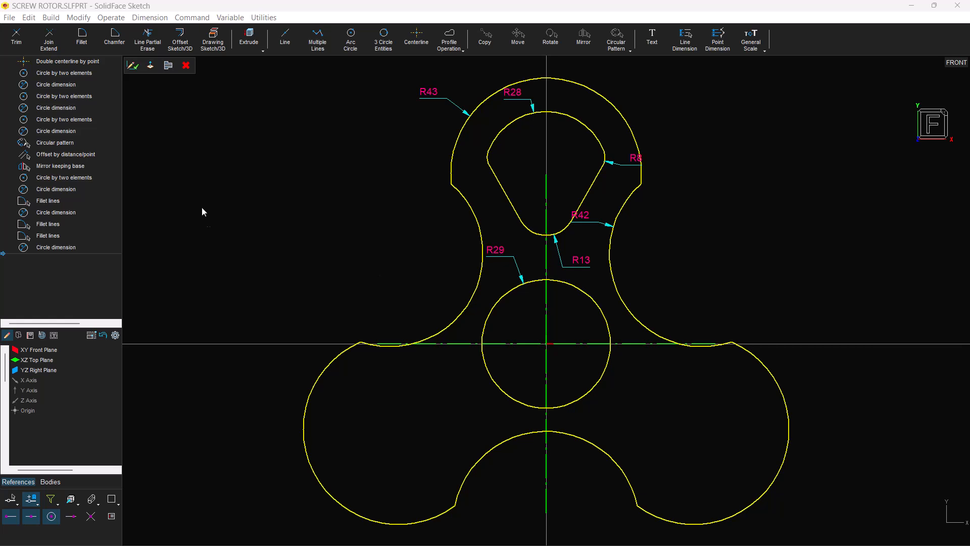
click(133, 66)
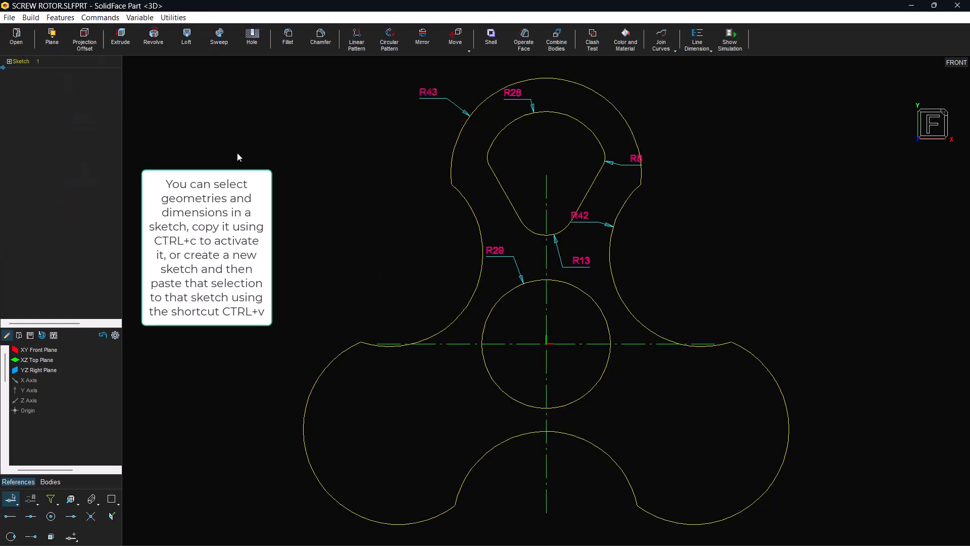
Switch to the isometric view and create a reference plane parallel to the front plane at 350 mm in the reversed direction
click(904, 151)
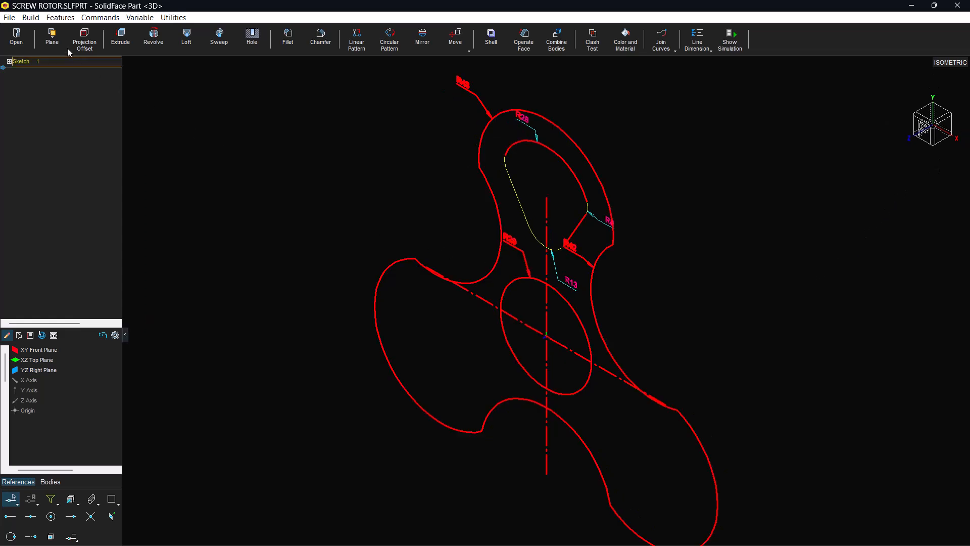
click(56, 38)
text(350)
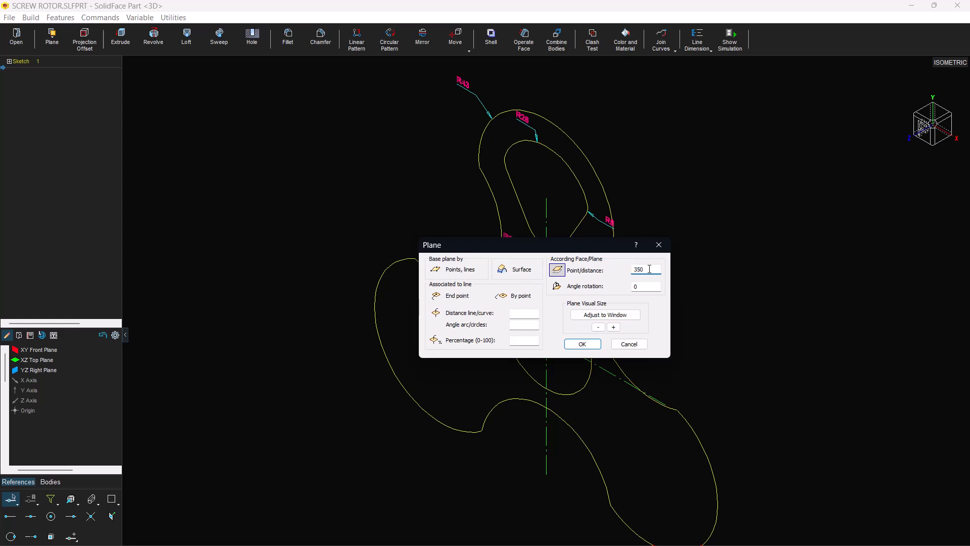
click(586, 342)
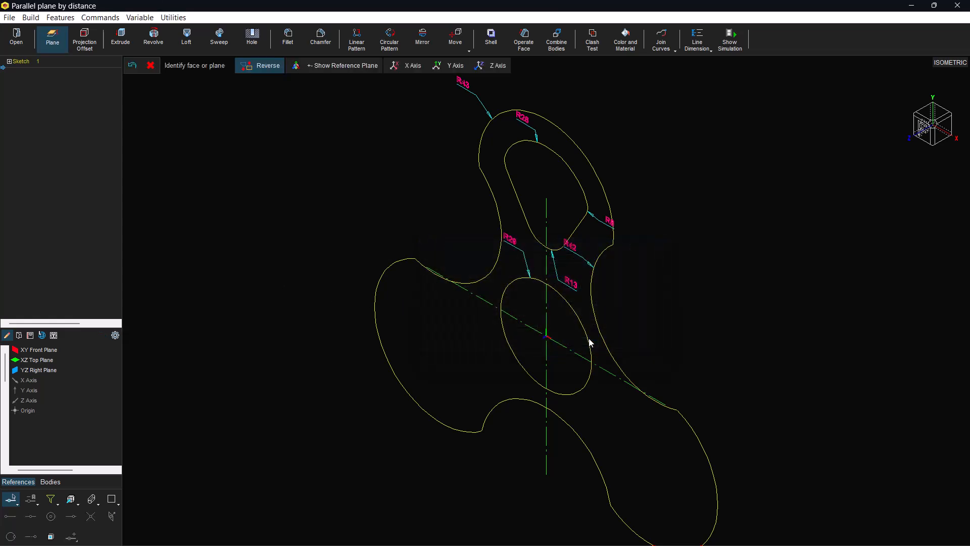
click(55, 349)
click(333, 66)
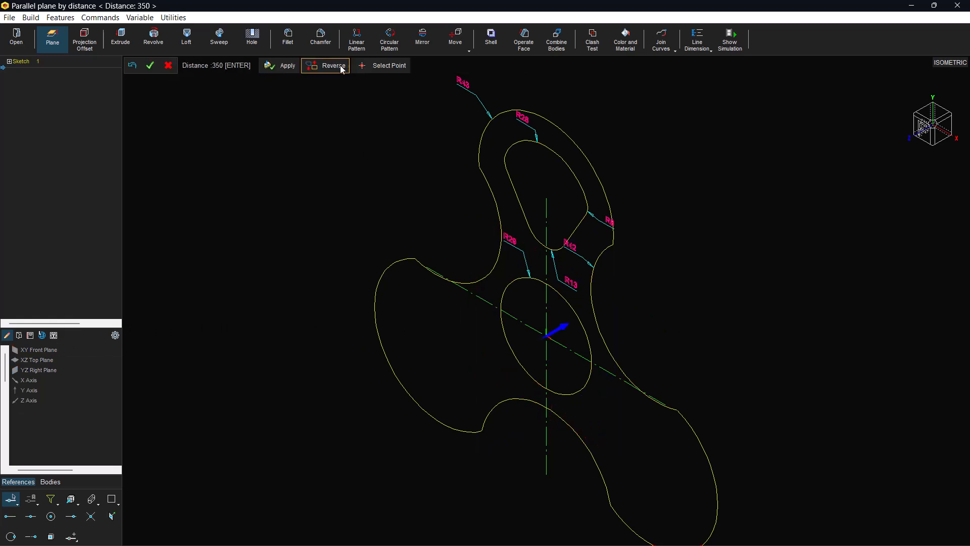
key(Return)
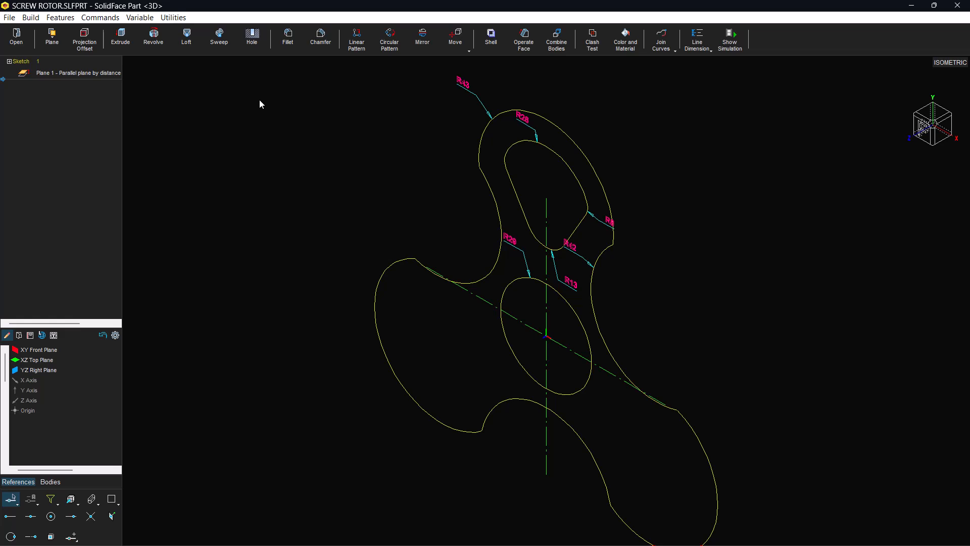
Start a sketch on the new reference plane and paste the copied three-lobed contour into it
mouse_move(581, 536)
click(651, 534)
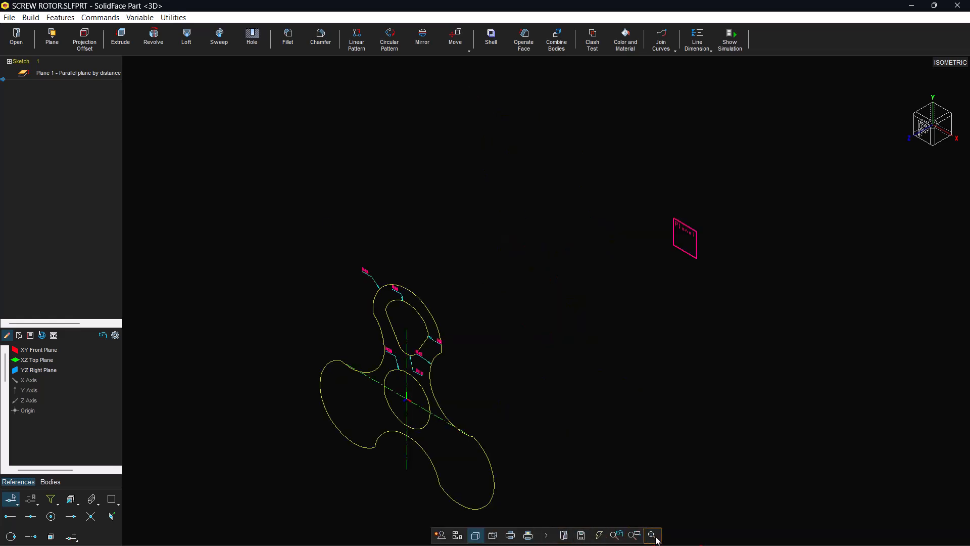
click(696, 238)
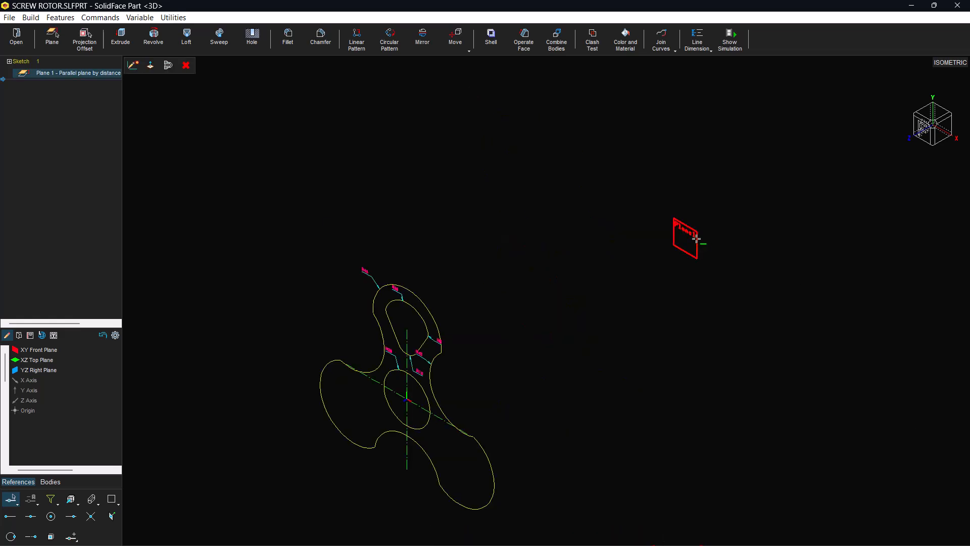
click(133, 64)
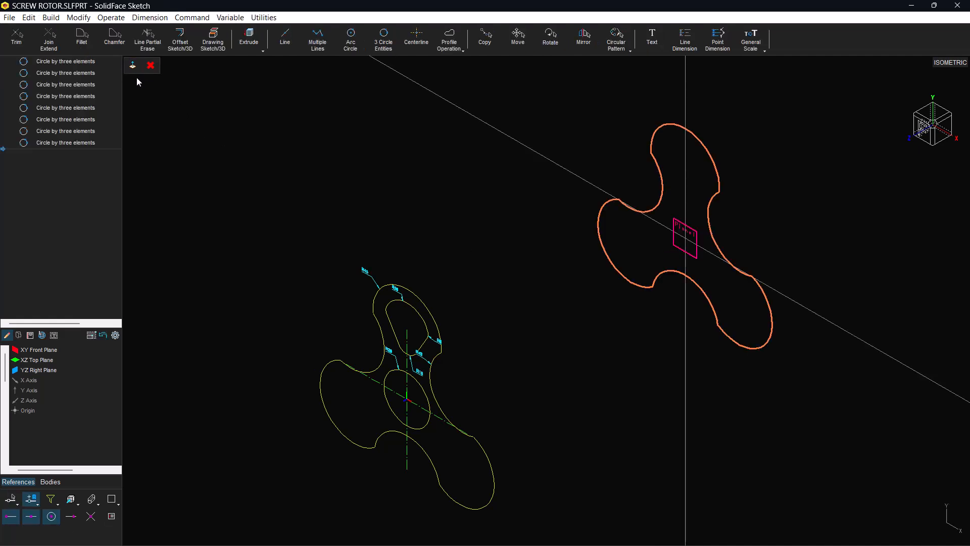
Rotate the pasted contour 180° about the origin and exit the sketch
click(550, 36)
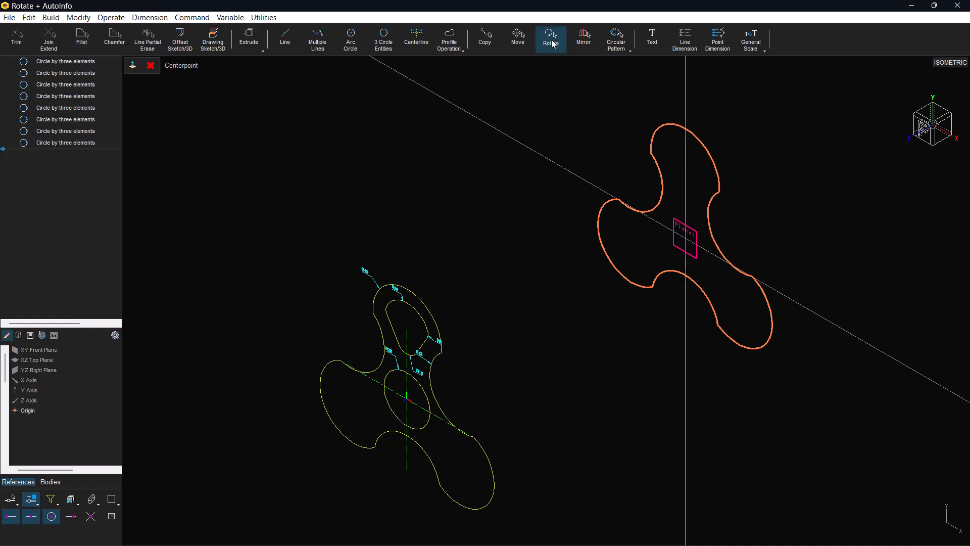
click(684, 241)
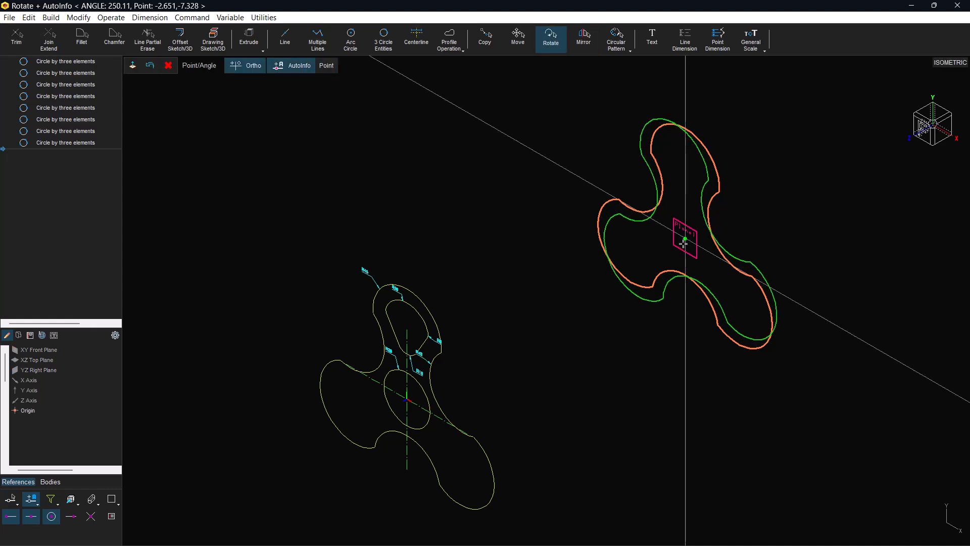
text(180)
key(Return)
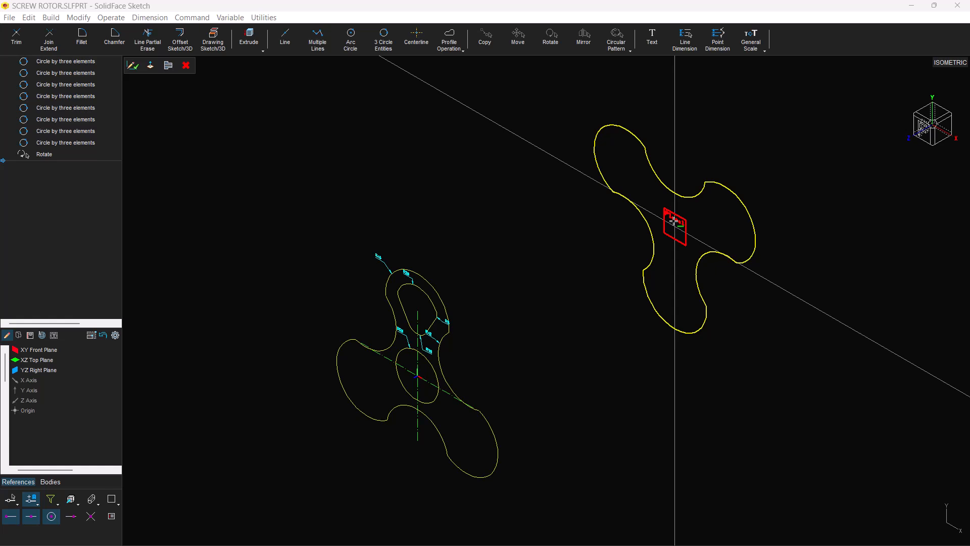
click(132, 65)
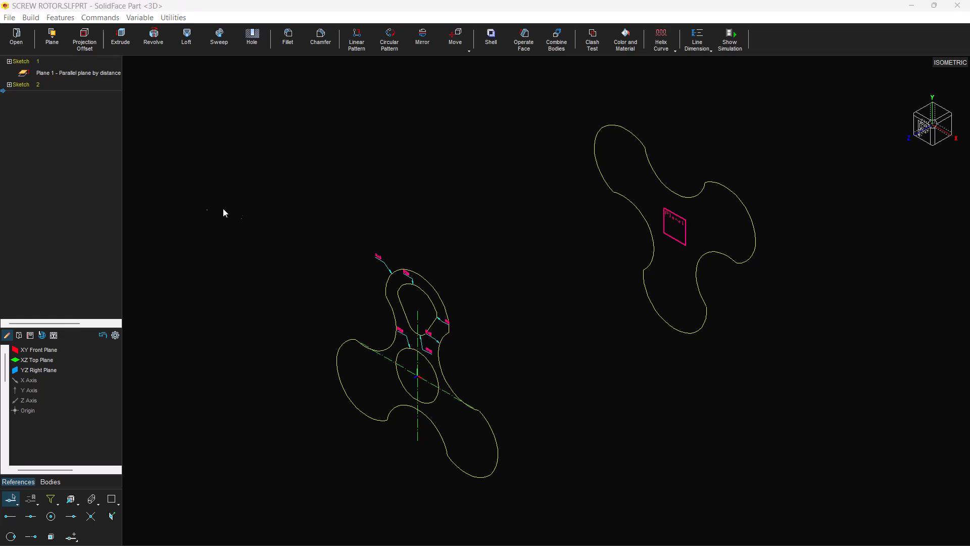
Reopen the first sketch, add a 120-radius arc internally tangent to the upper and left lobes' outer arcs, and exit the sketch
click(24, 61)
double_click(24, 61)
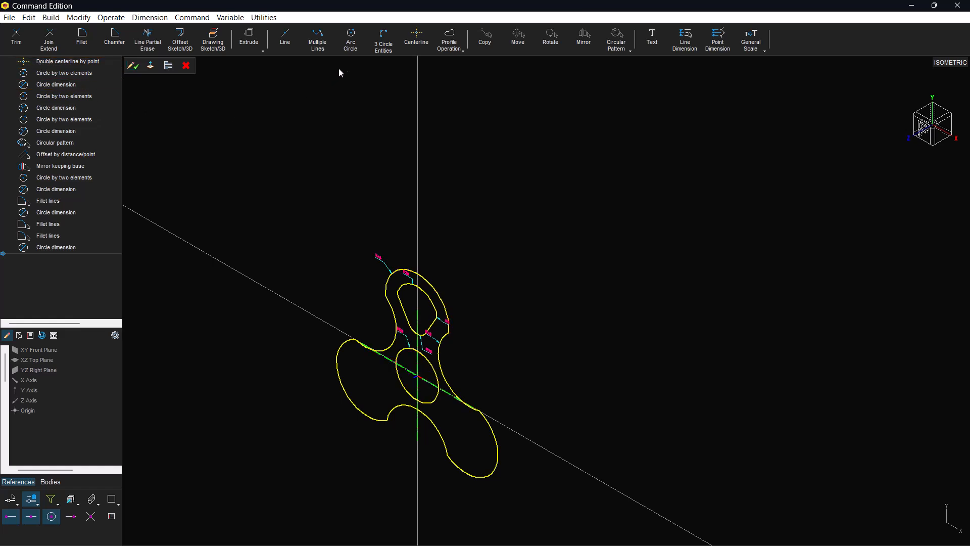
click(383, 45)
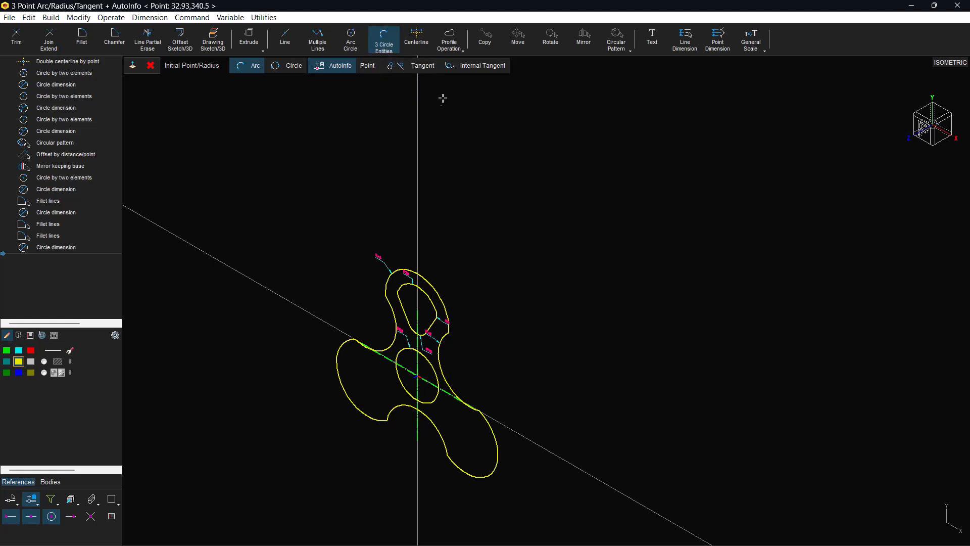
click(465, 70)
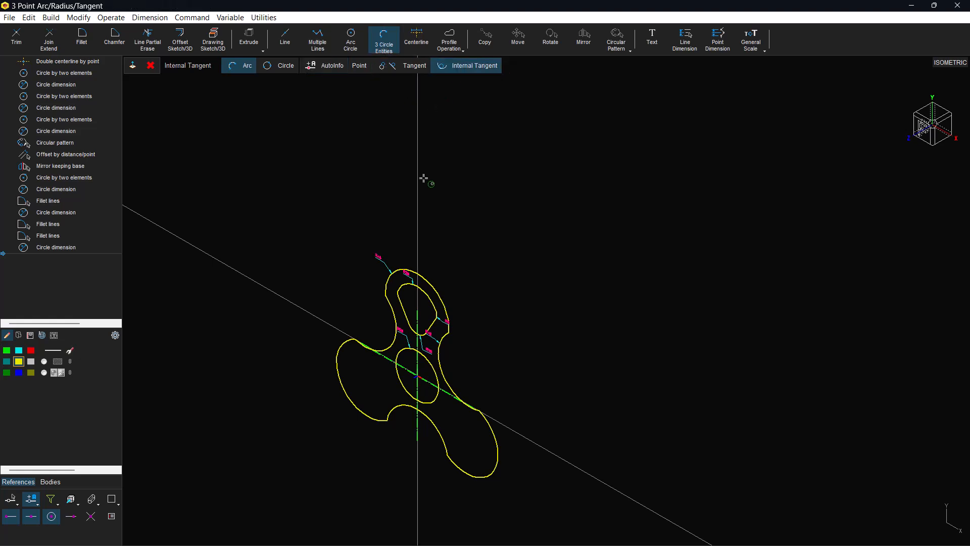
click(411, 268)
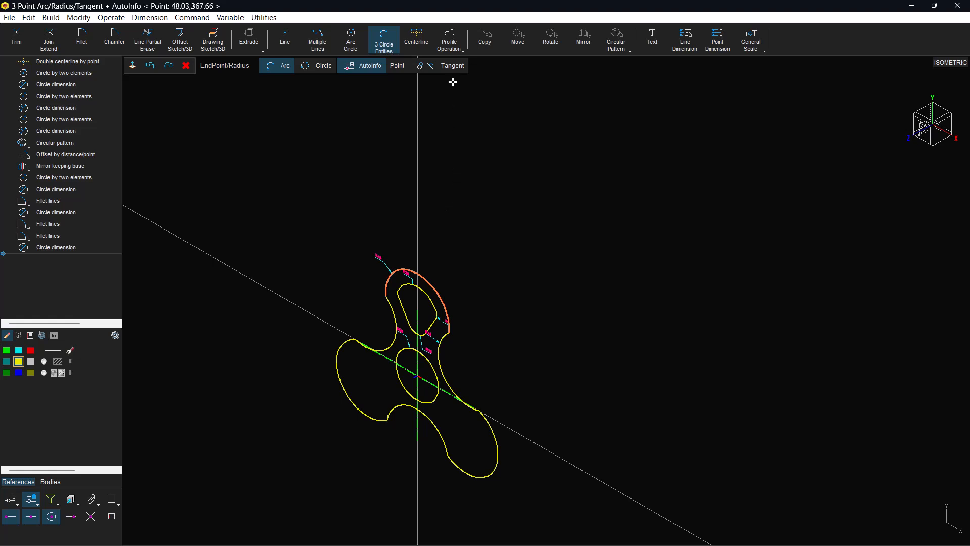
click(480, 65)
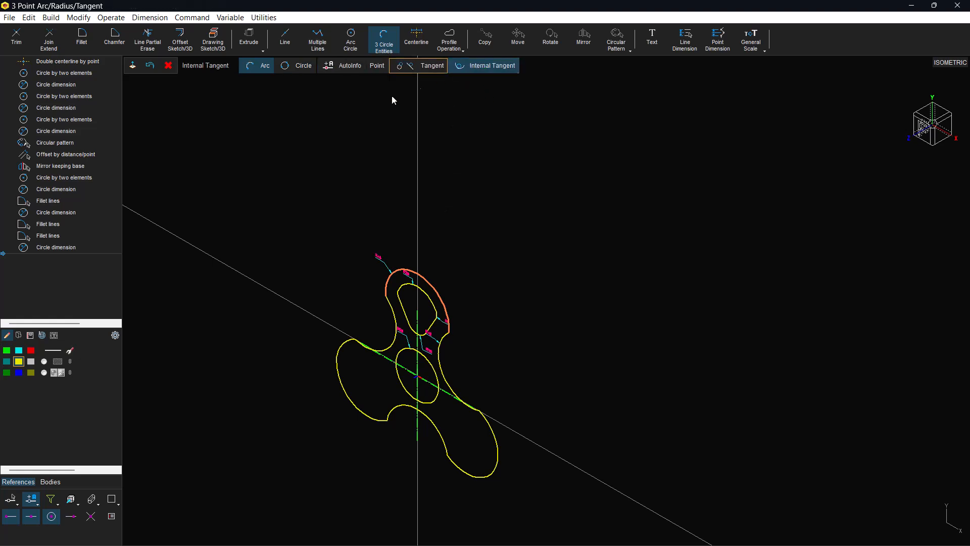
click(335, 357)
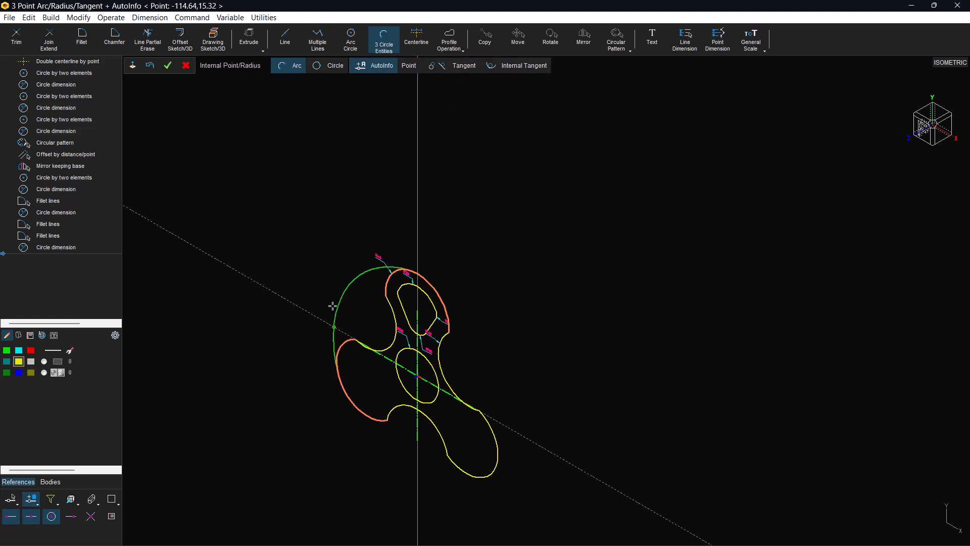
text(120)
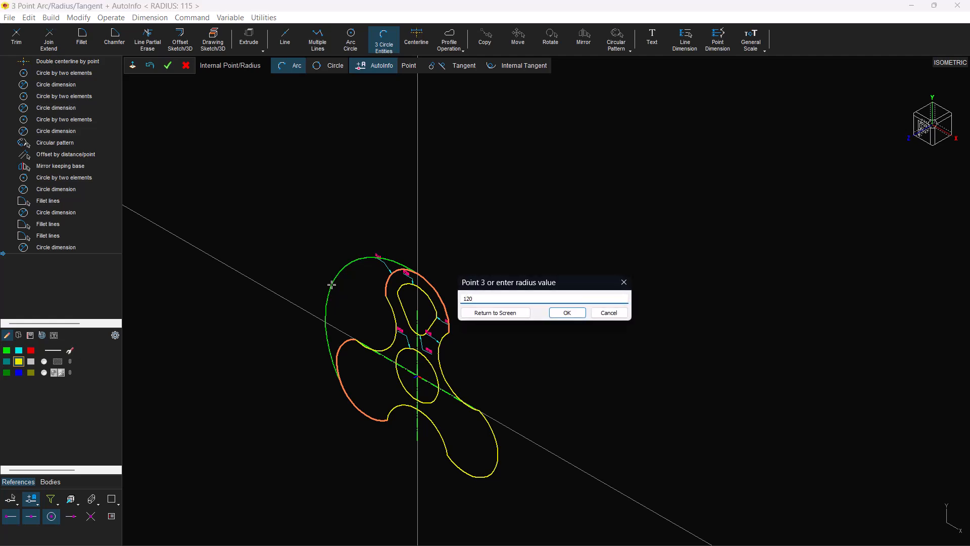
key(Return)
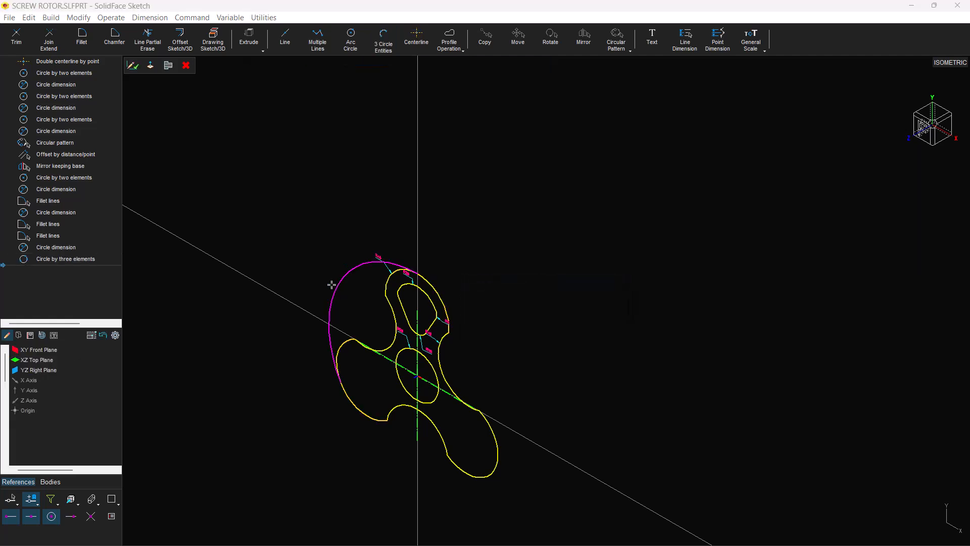
click(132, 66)
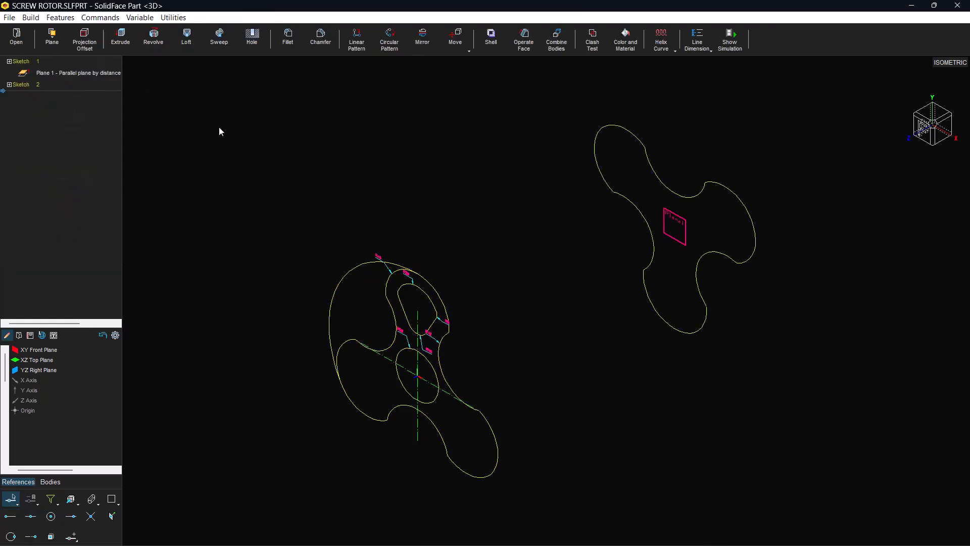
Create a constant-pitch helix from the new tangent arc with pitch 700 and 0.5 revolution in the reversed direction
click(674, 50)
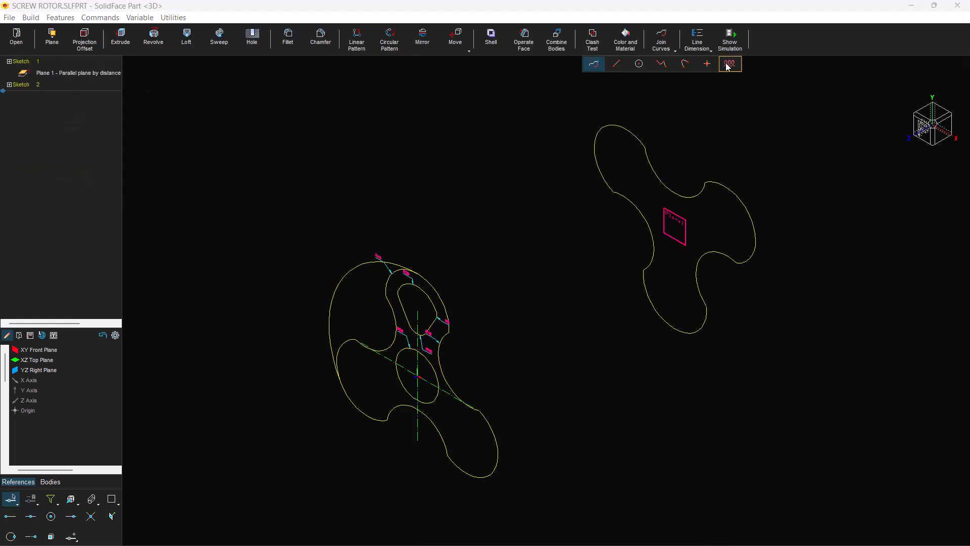
click(728, 65)
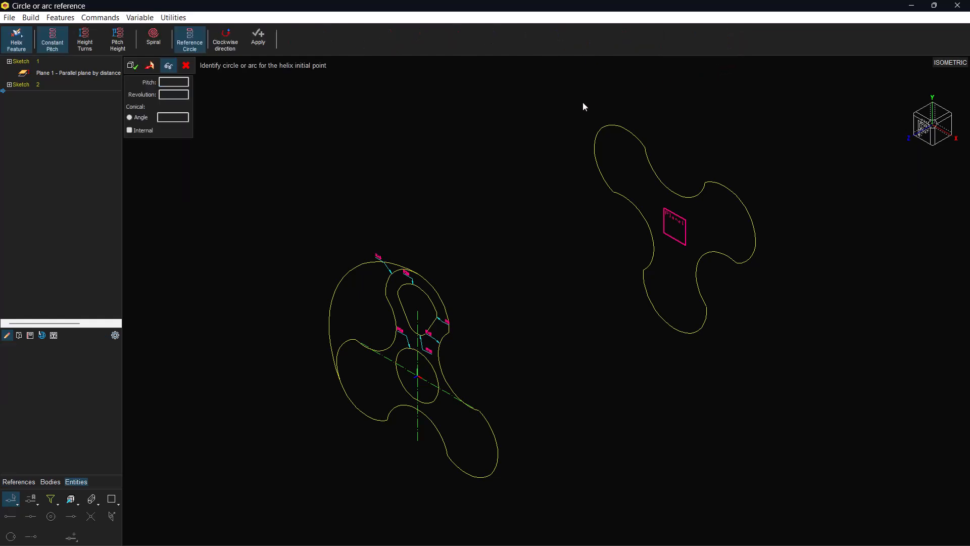
click(182, 93)
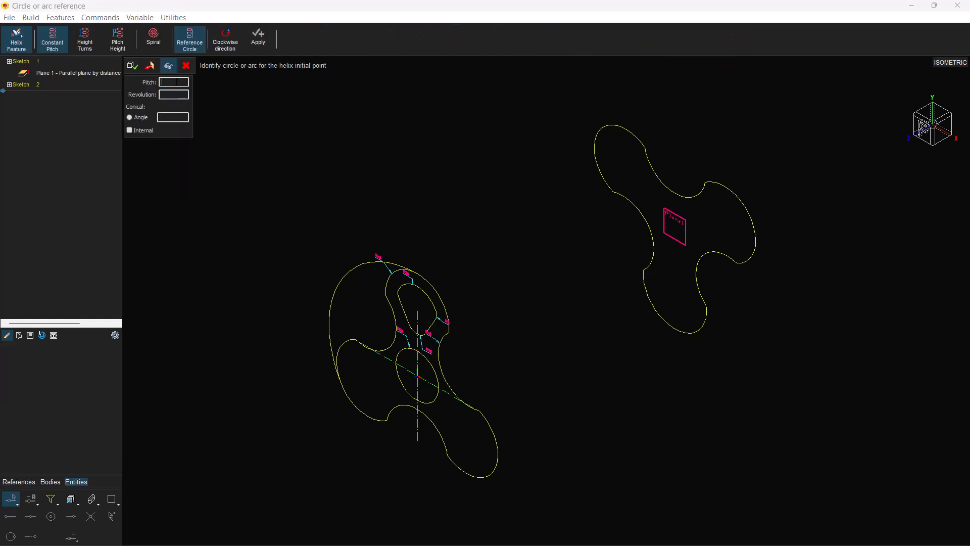
text(700)
click(177, 93)
click(390, 256)
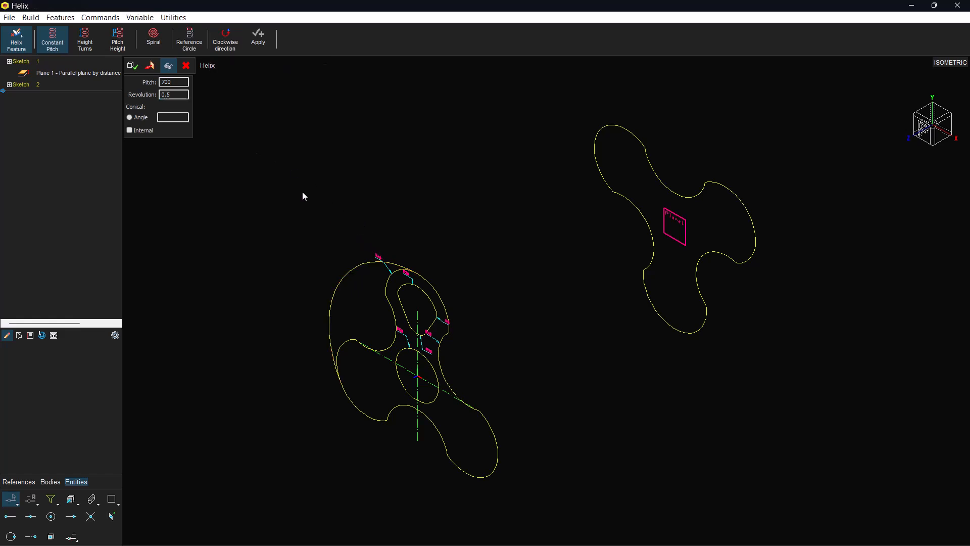
click(172, 67)
click(154, 71)
click(133, 66)
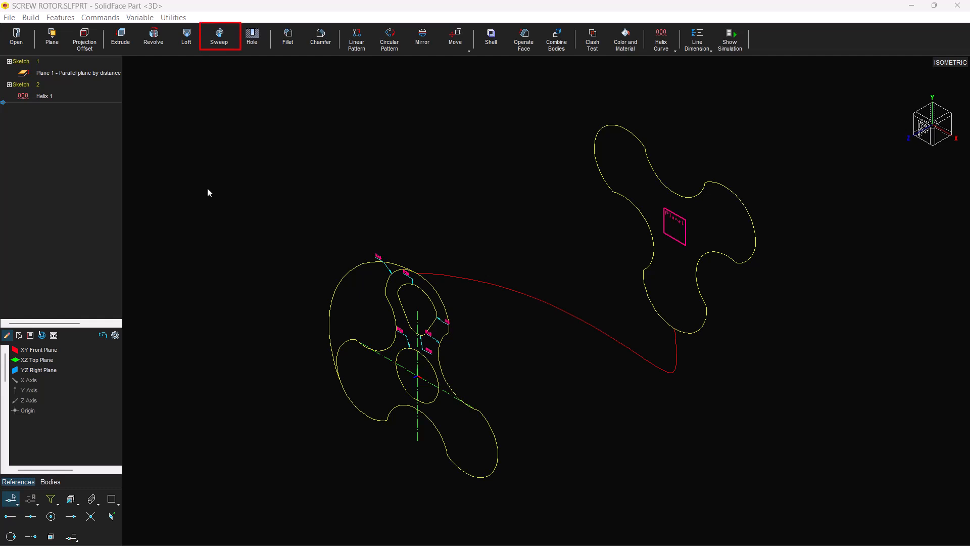
Sweep the front sketch's outer three-lobed contour along the helix as a boss
click(221, 43)
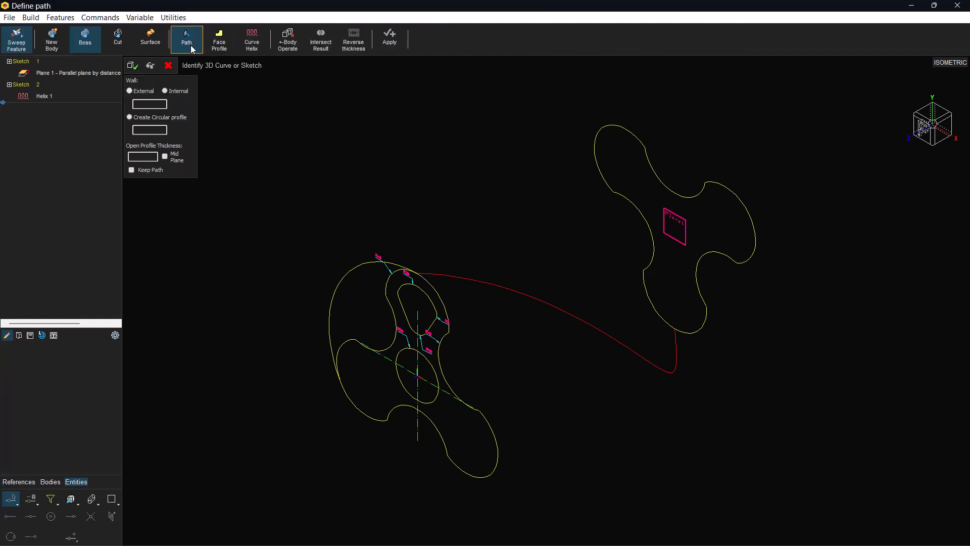
click(423, 260)
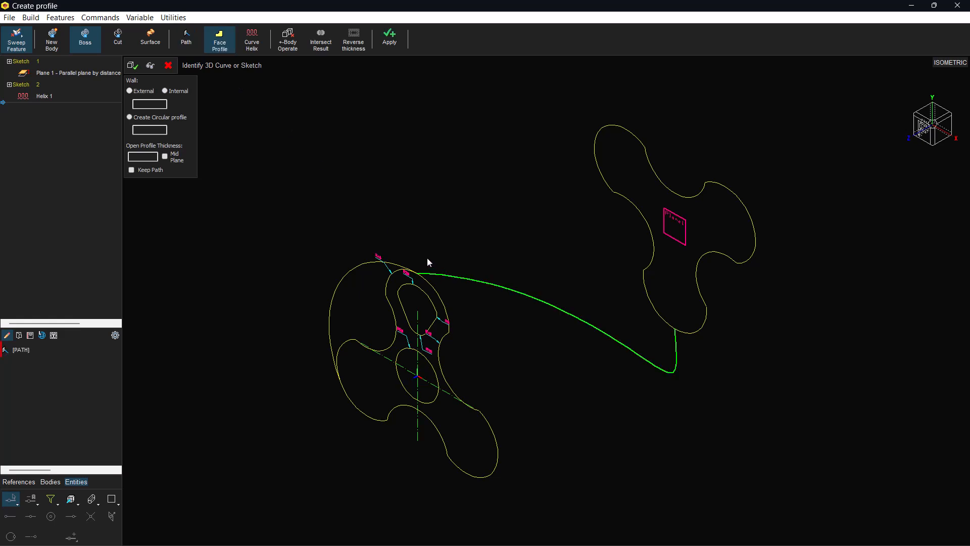
click(446, 315)
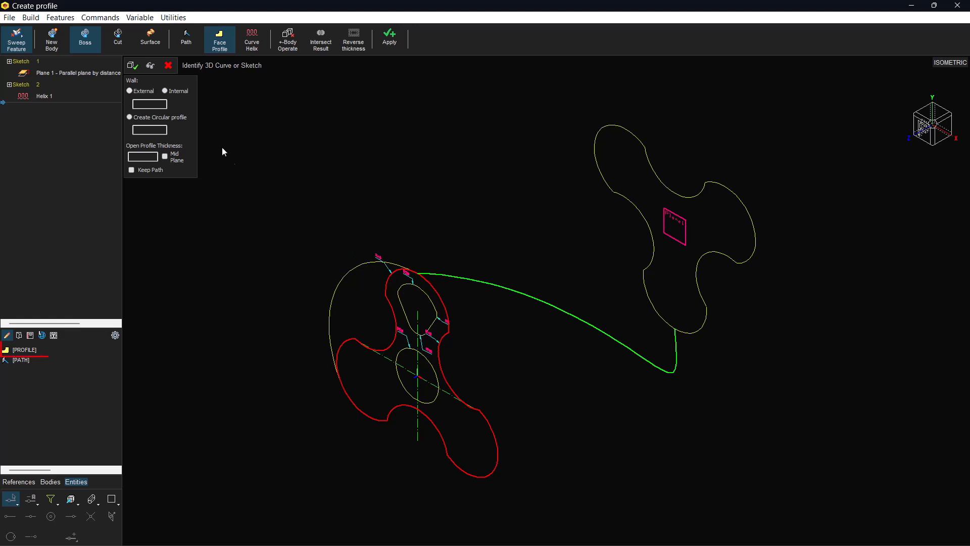
click(150, 65)
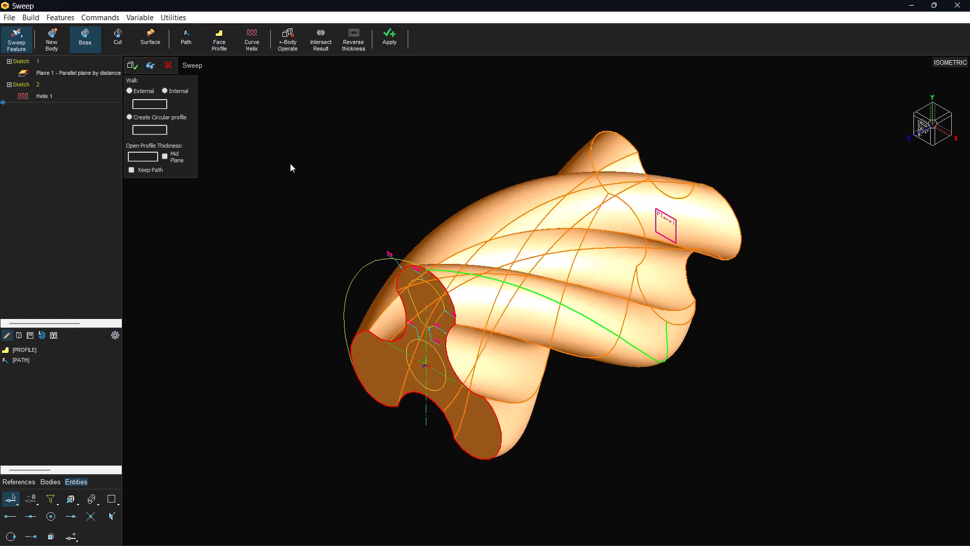
click(133, 65)
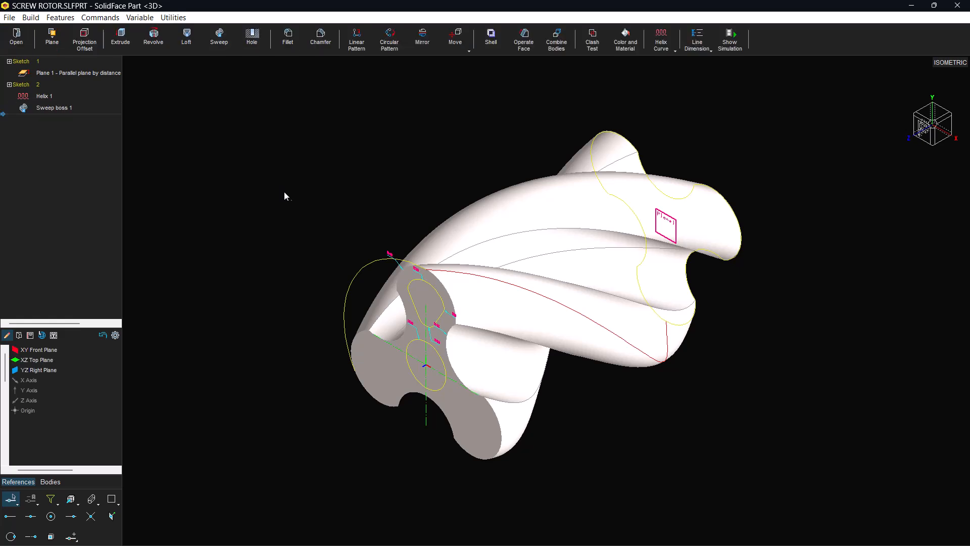
Sweep-cut the closed opening in the upper lobe along the same helix through the rotor body
mouse_move(568, 531)
click(651, 535)
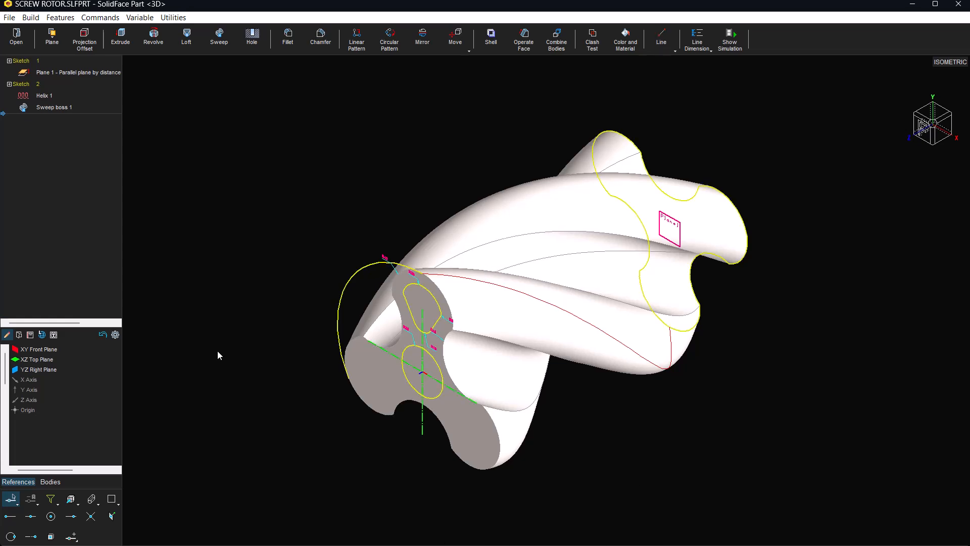
click(219, 36)
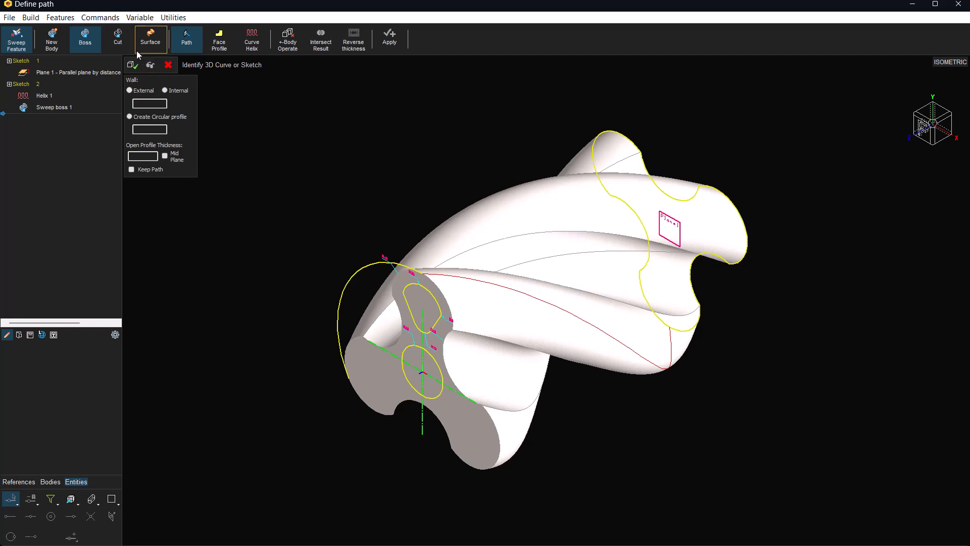
click(121, 41)
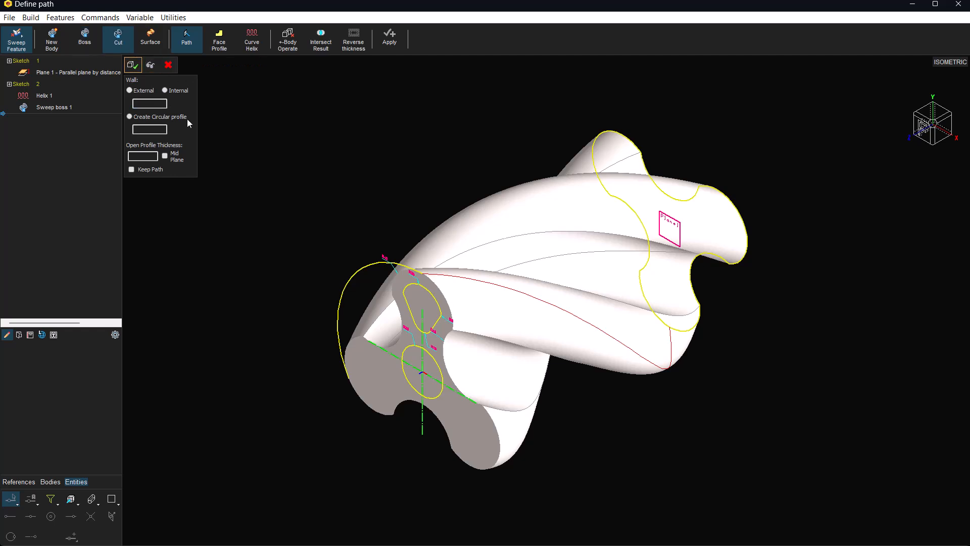
click(429, 275)
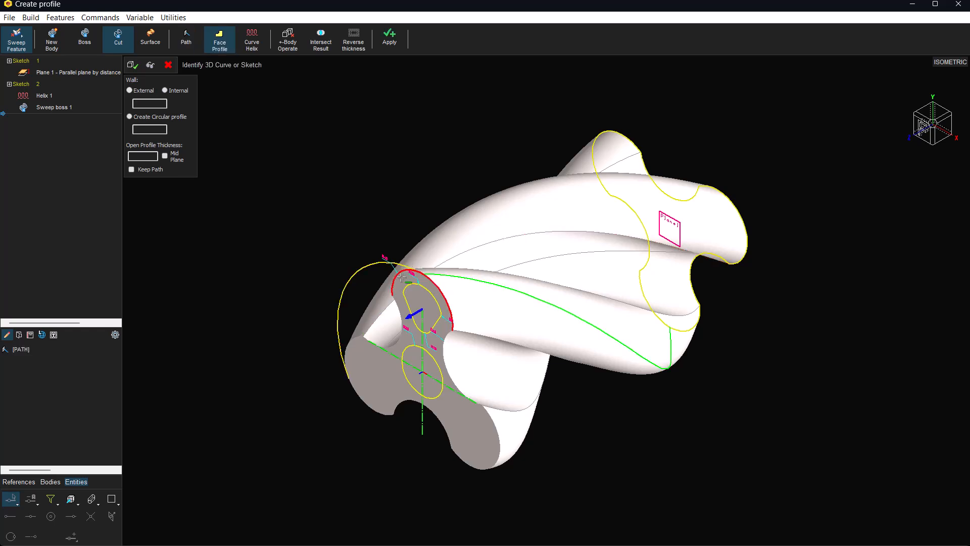
click(433, 327)
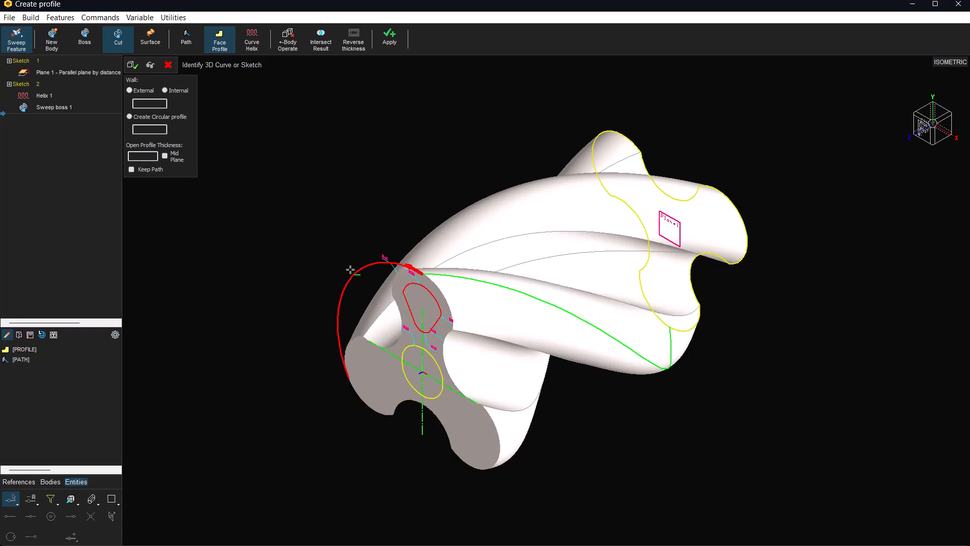
click(151, 65)
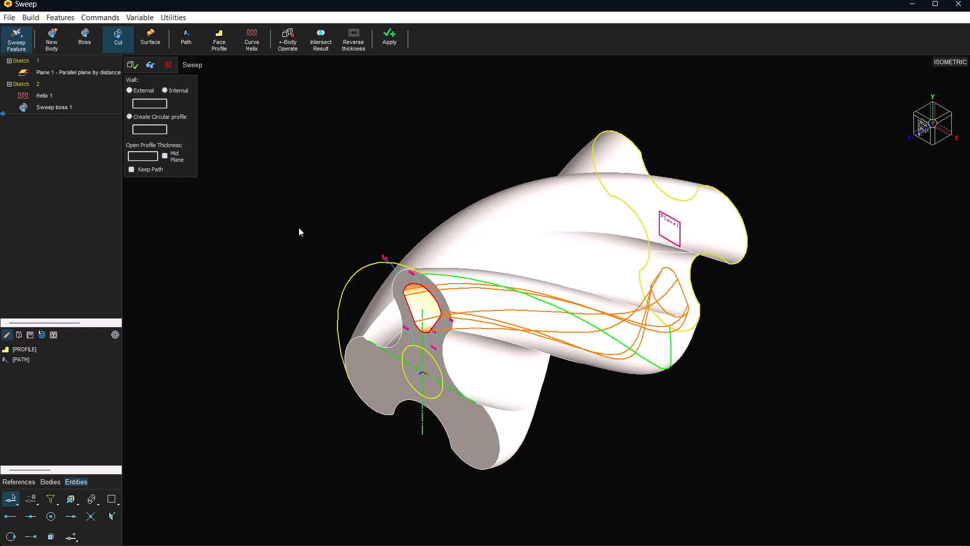
click(133, 64)
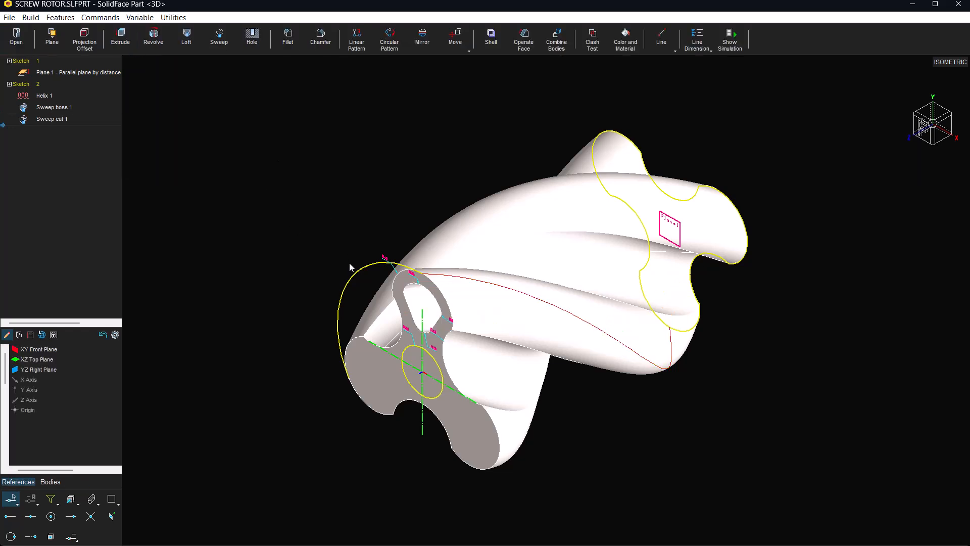
Inspect the helical cut inside the rotor with hidden edges shown as dashed lines, and restore the shaded display
scroll(477, 323, up, 3)
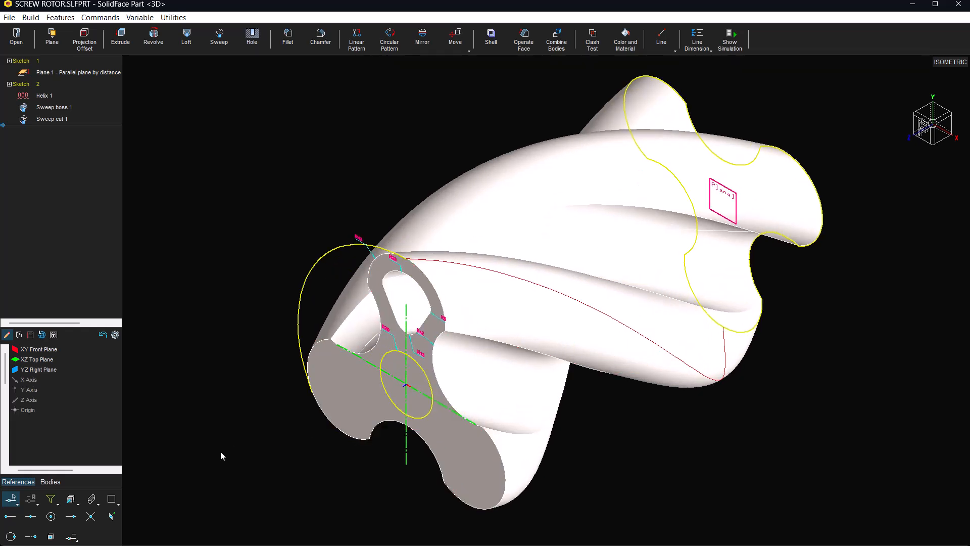
click(91, 498)
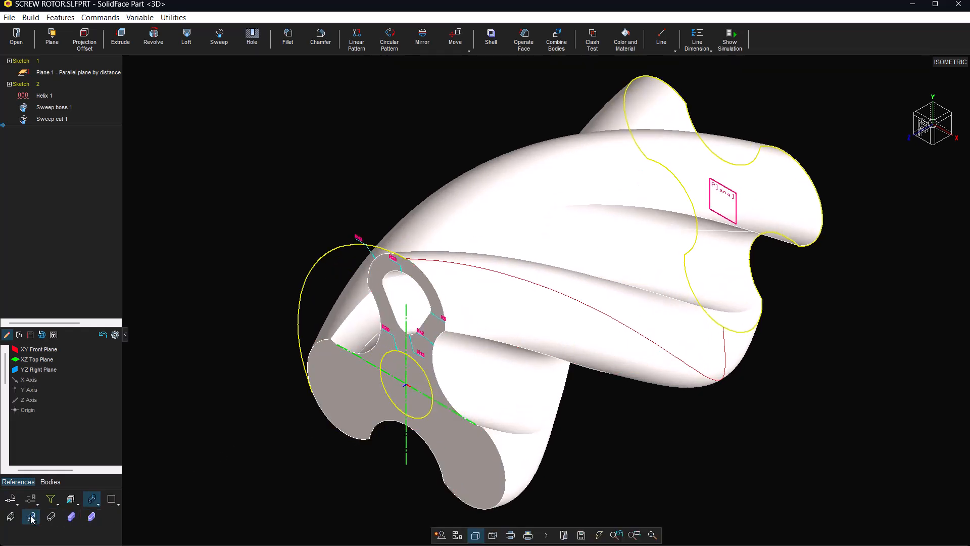
click(31, 517)
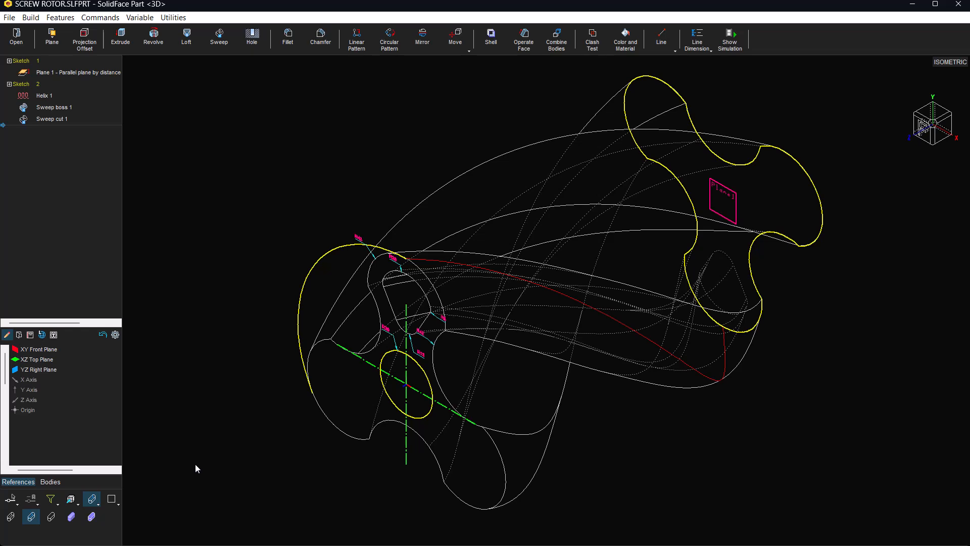
click(91, 517)
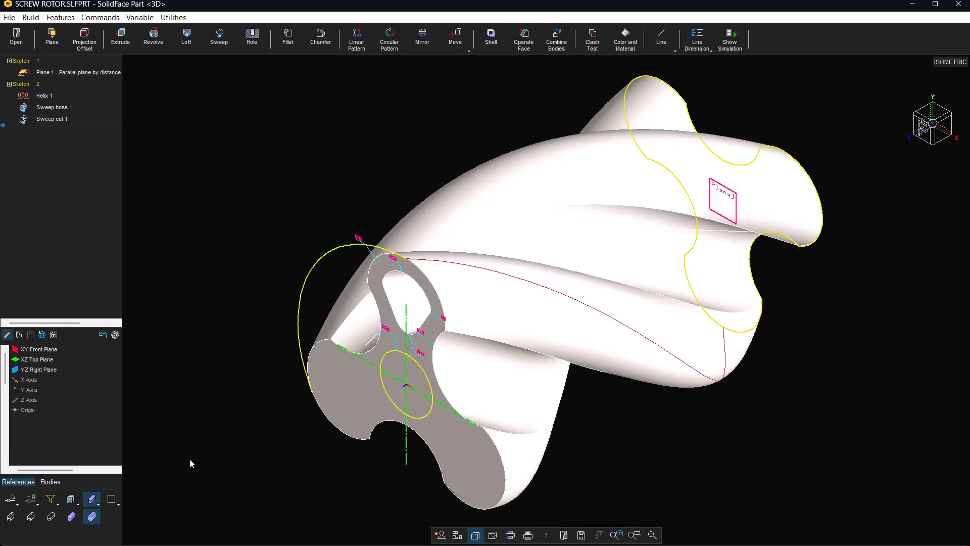
scroll(264, 426, down, 2)
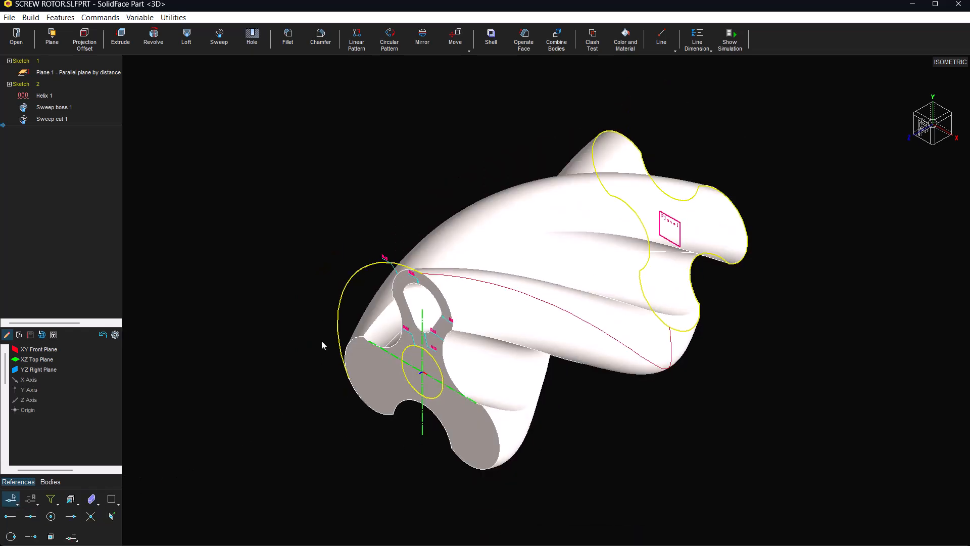
Circular-pattern the sweep cut into 3 instances at 120 degrees about the axis of the rotor's central circle
click(383, 50)
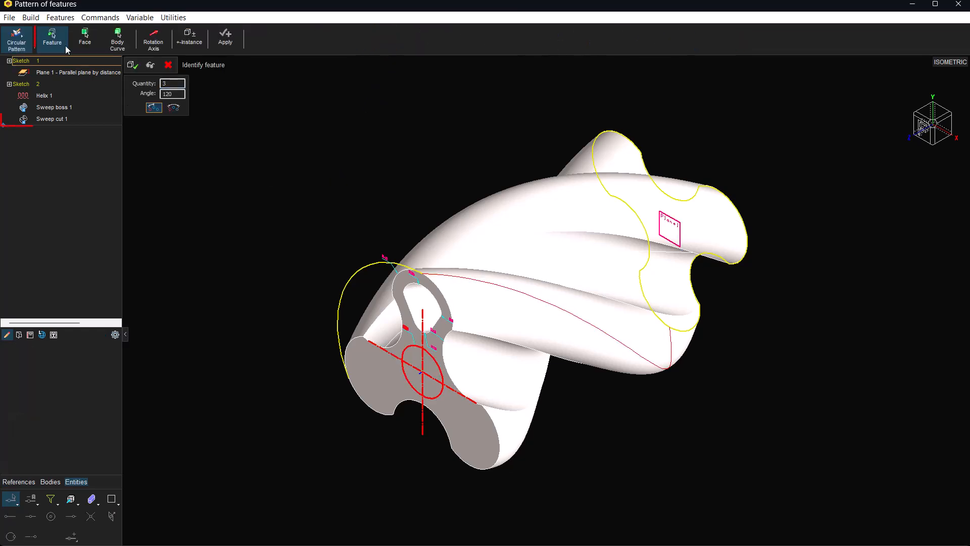
click(67, 118)
click(66, 119)
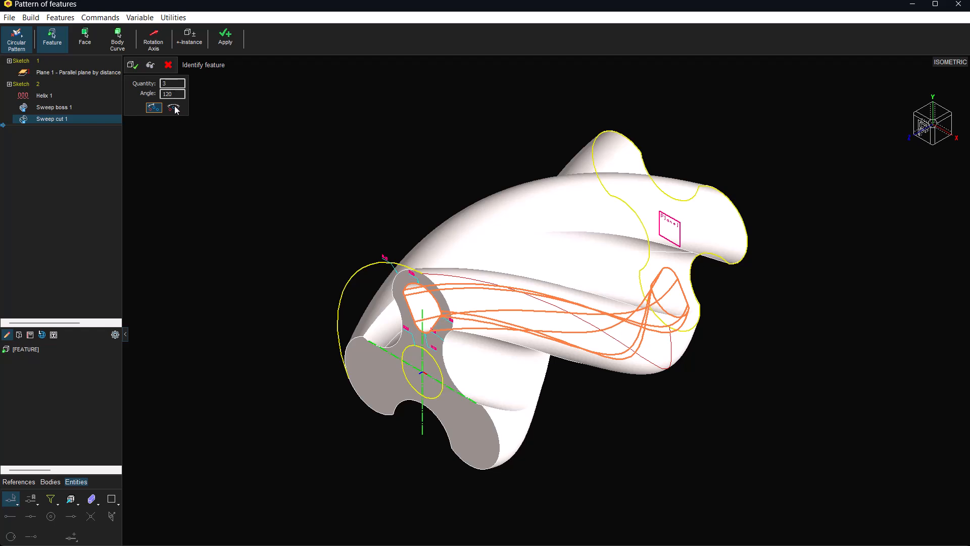
click(160, 42)
click(444, 357)
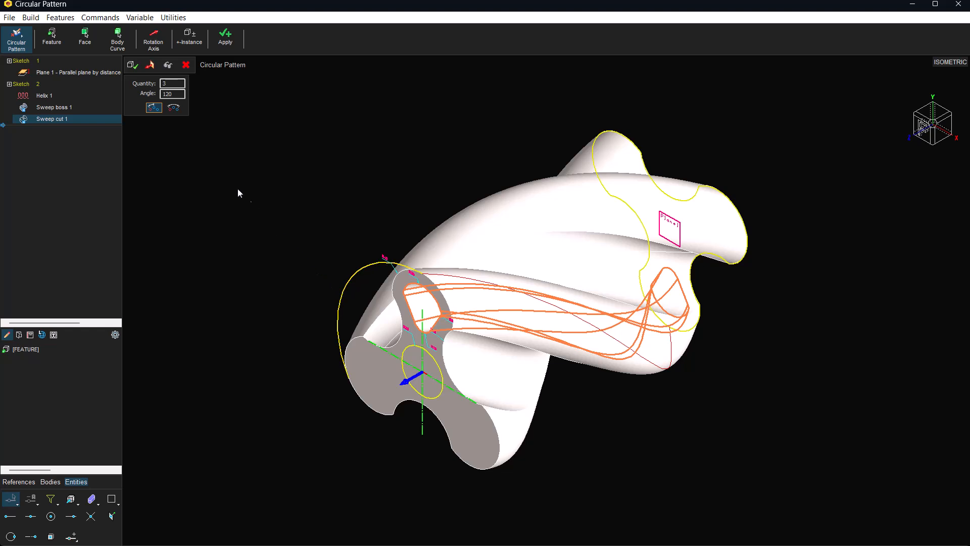
click(170, 67)
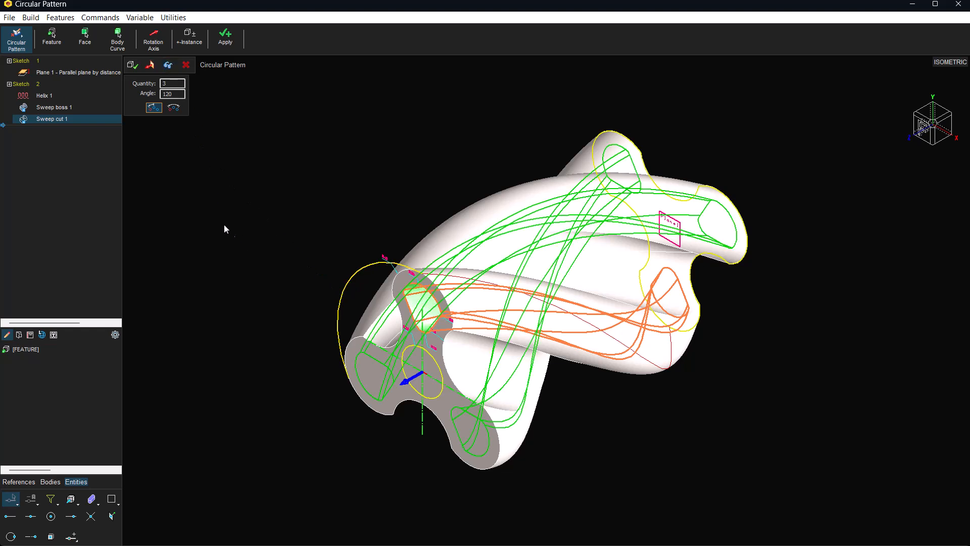
click(137, 69)
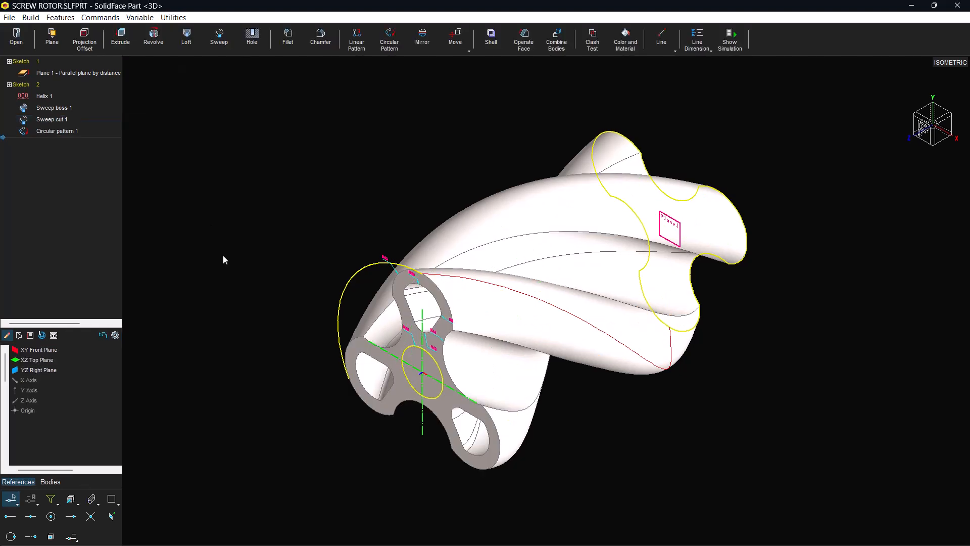
Extrude the central circle as a boss in two directions, with distances of 15 and 365
click(129, 43)
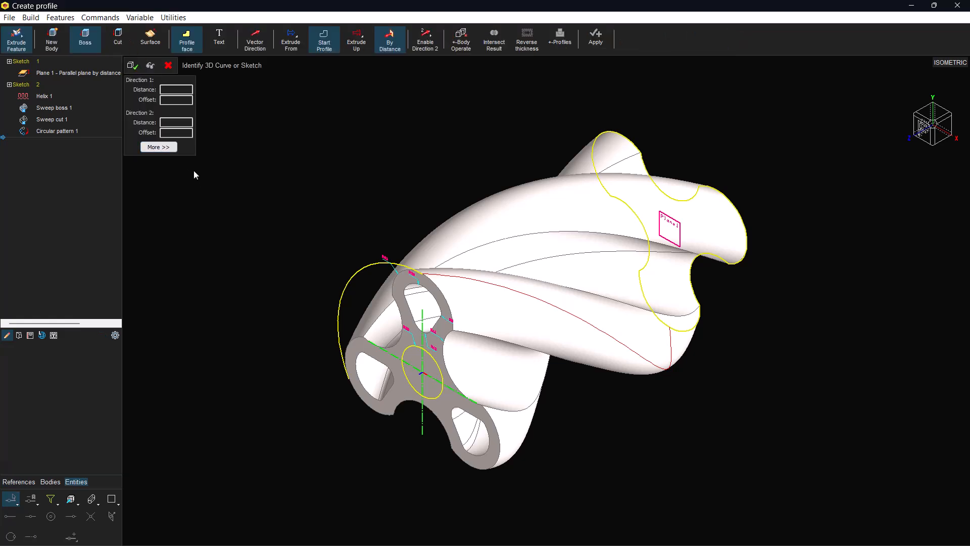
click(176, 87)
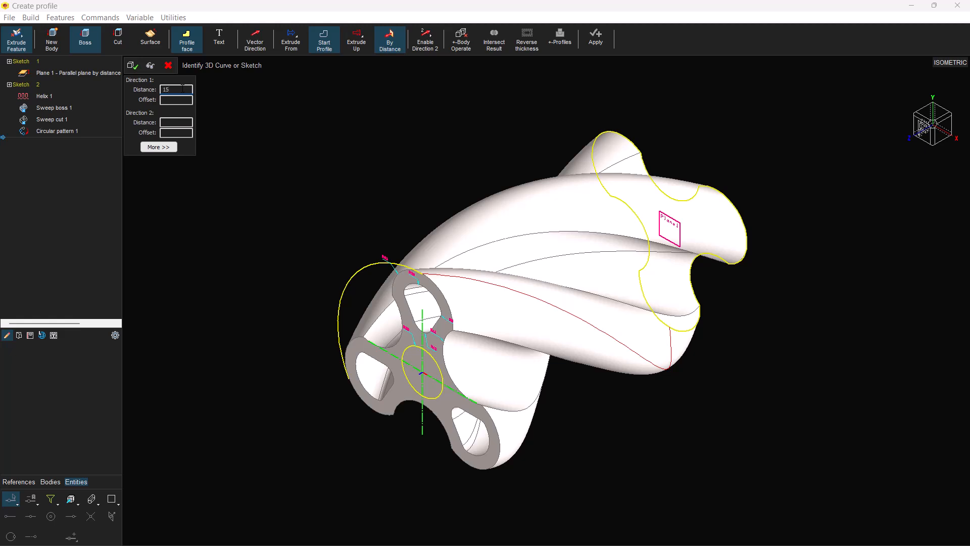
click(433, 356)
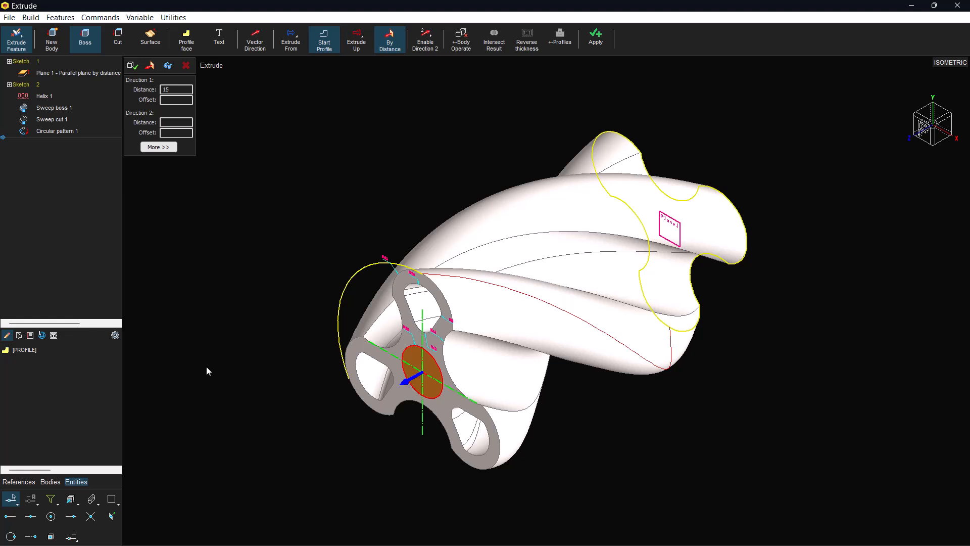
click(176, 122)
text(365)
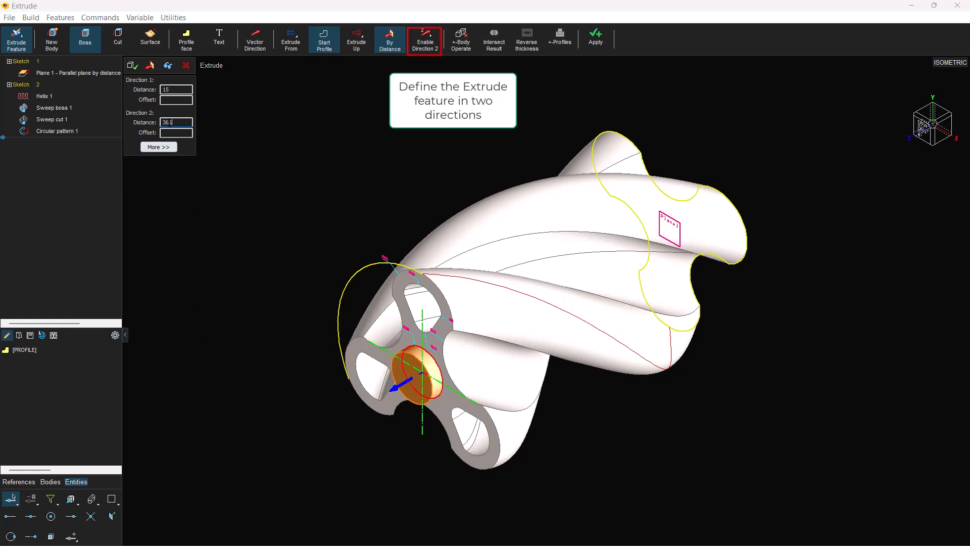
click(173, 67)
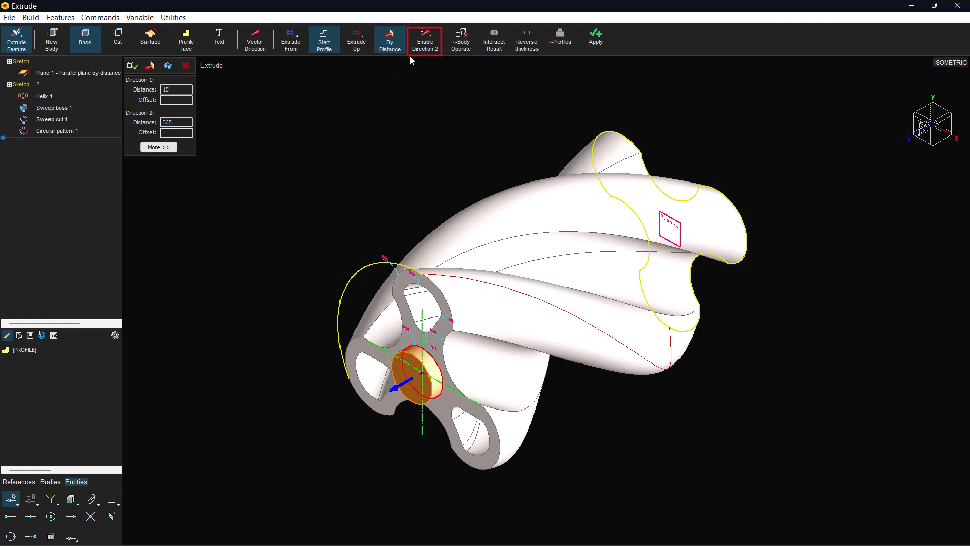
click(425, 44)
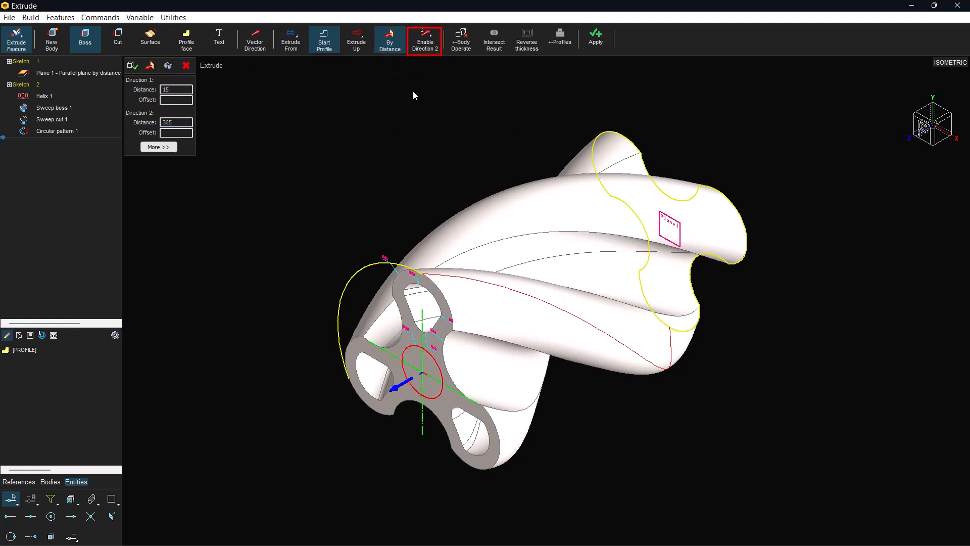
click(168, 66)
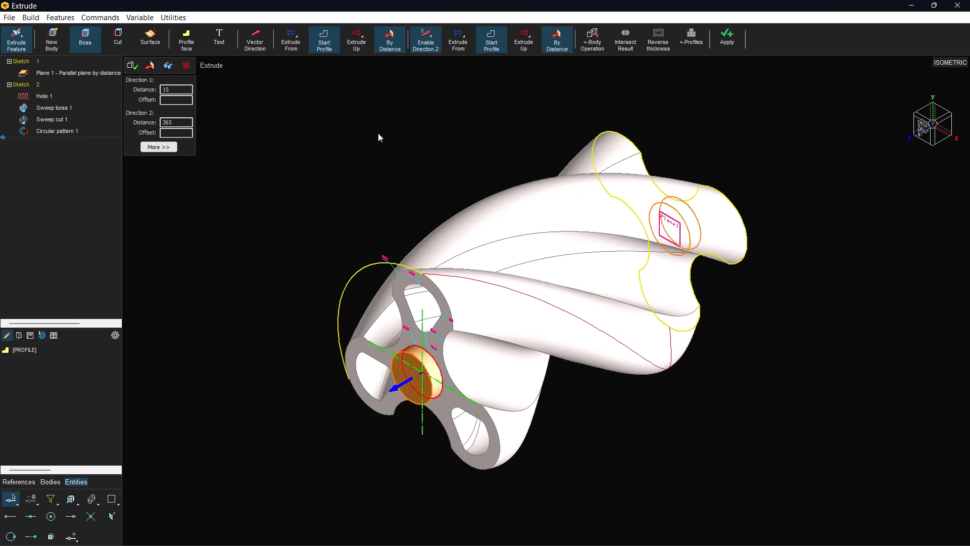
middle_drag(441, 147, 473, 207)
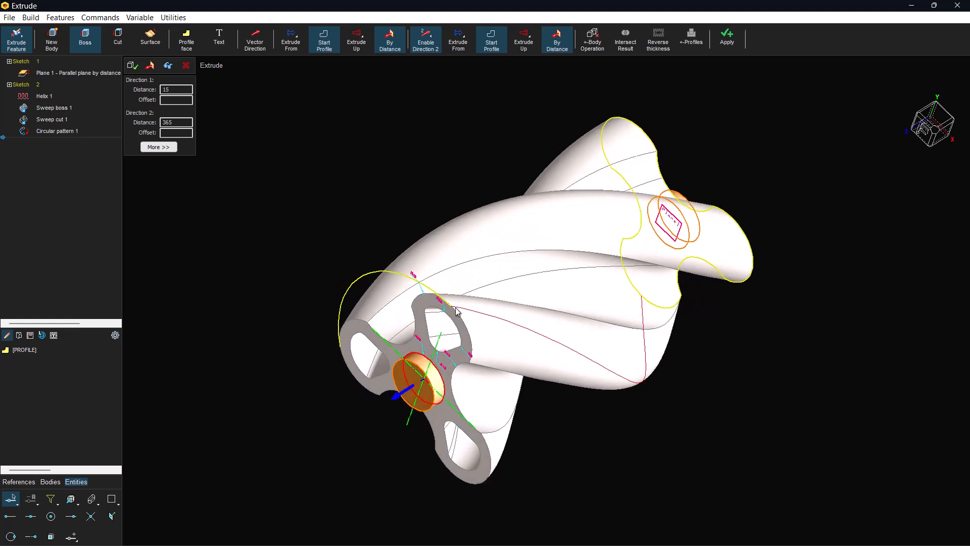
click(133, 65)
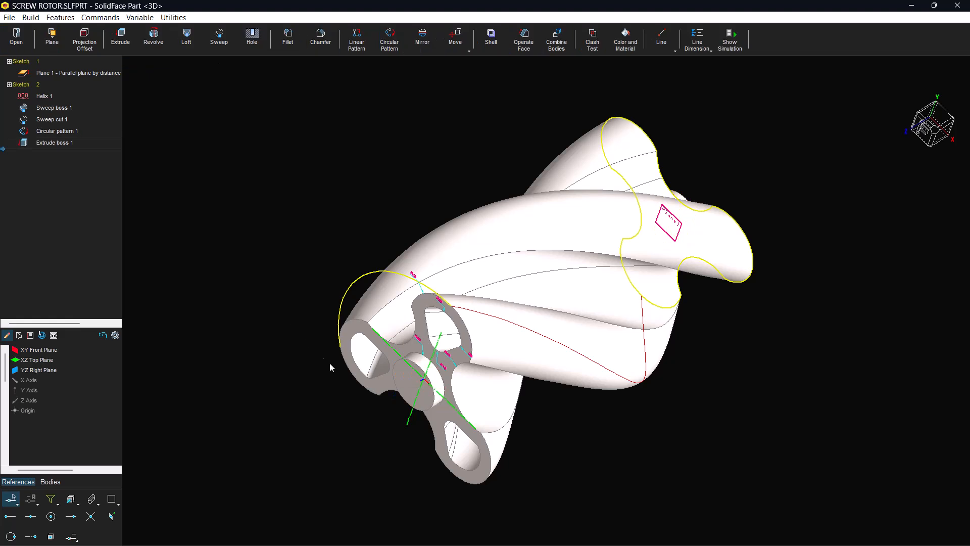
Sketch a circle of radius 20 centred on the front end face of the central hub
click(413, 388)
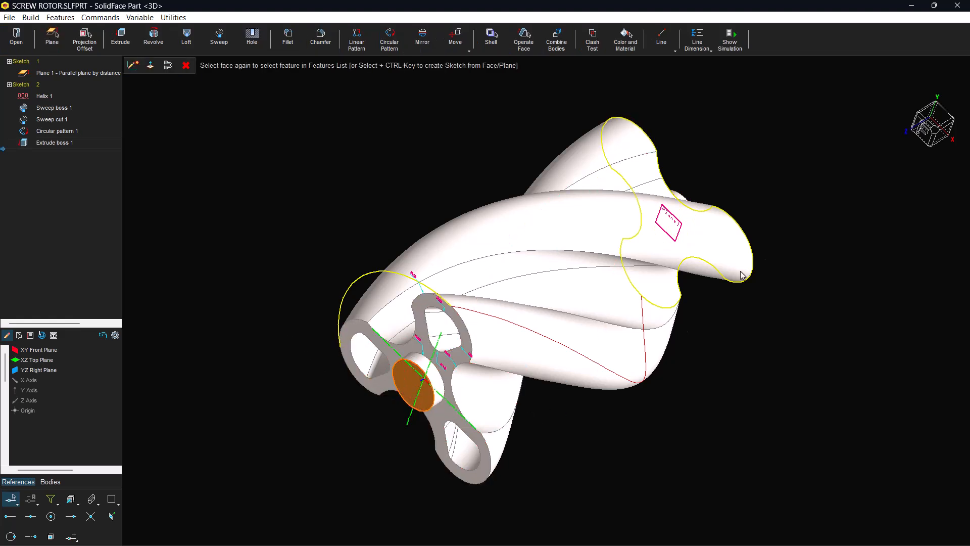
click(937, 134)
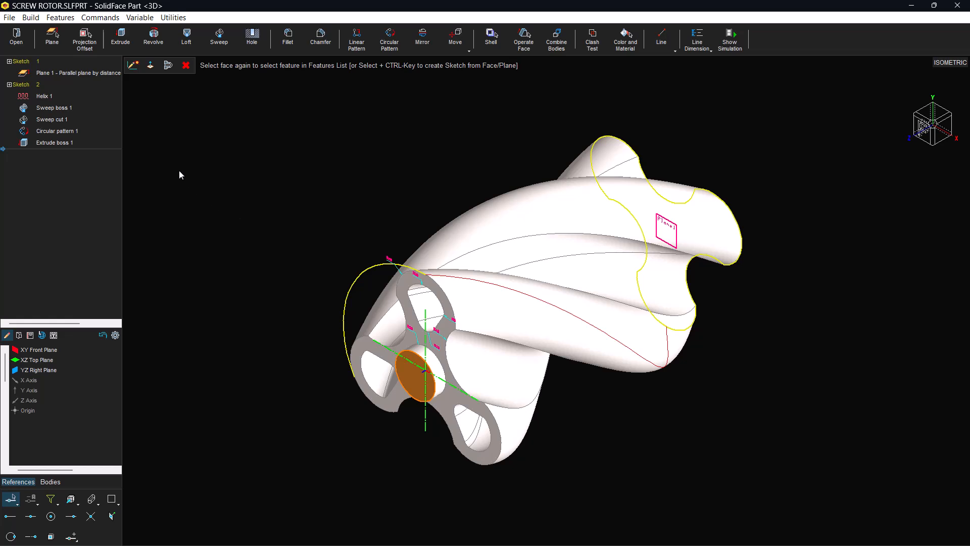
click(134, 66)
click(350, 38)
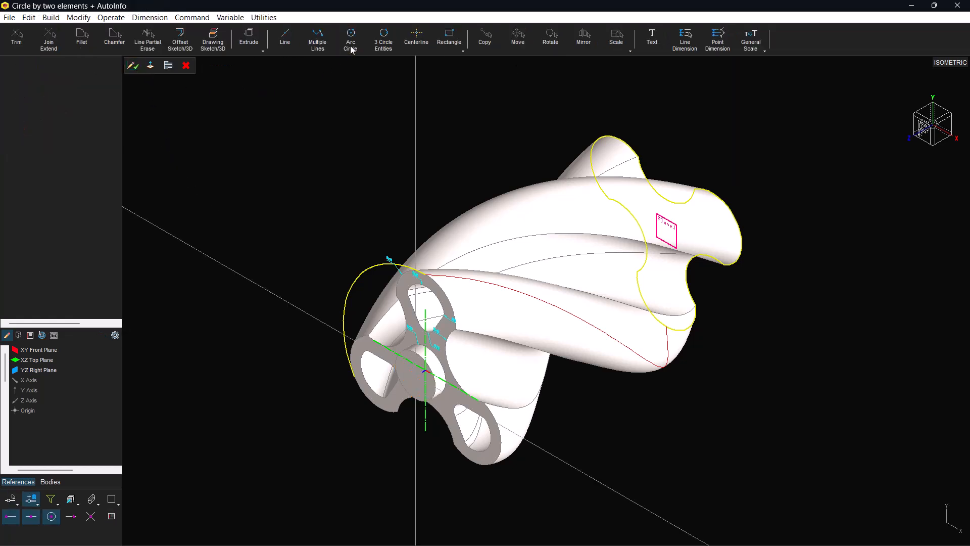
click(416, 357)
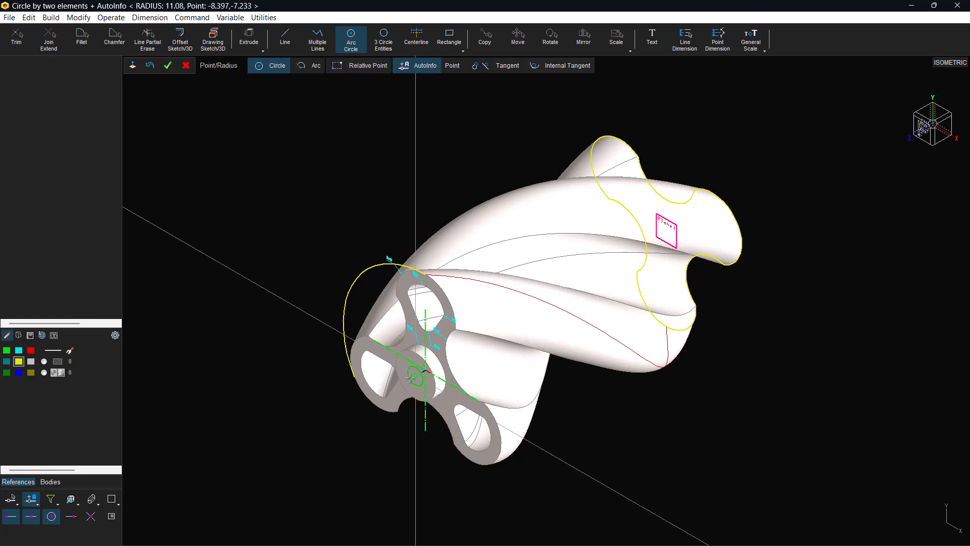
text(20)
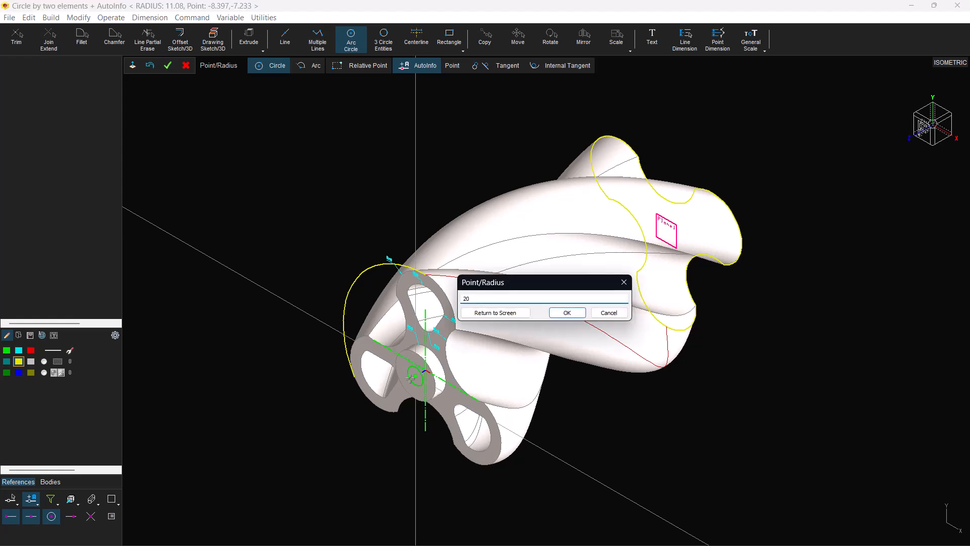
key(Return)
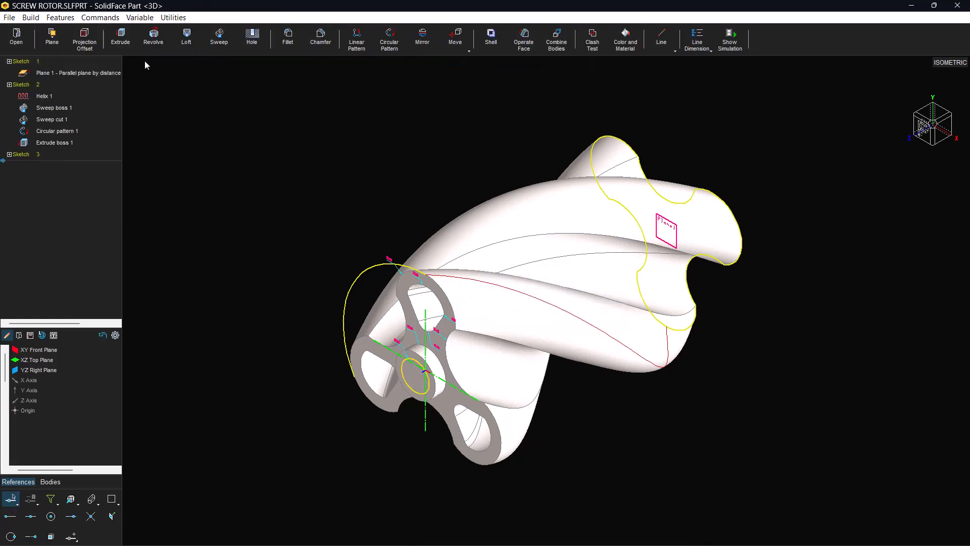
Extrude the radius 20 circle as a boss shaft in two directions, with distances of 360 and 460
click(120, 36)
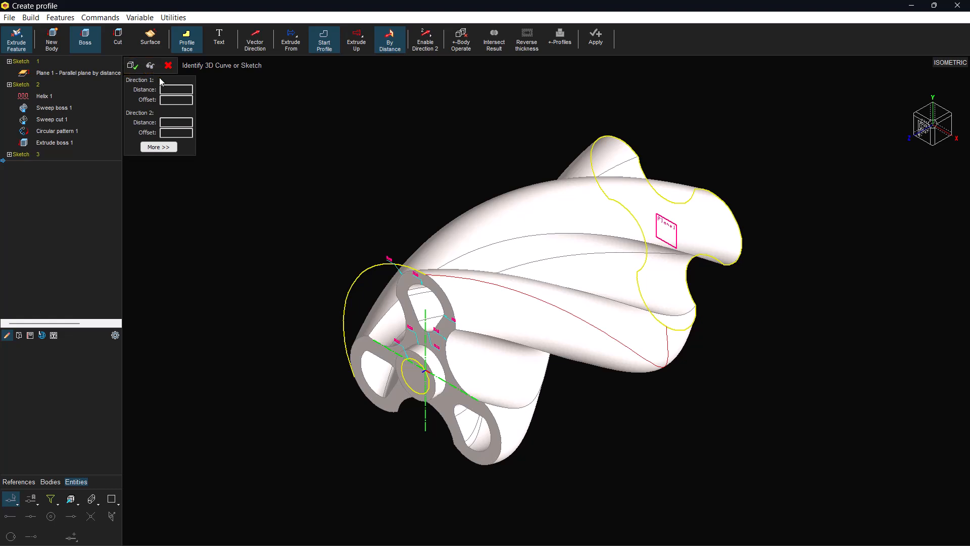
click(173, 89)
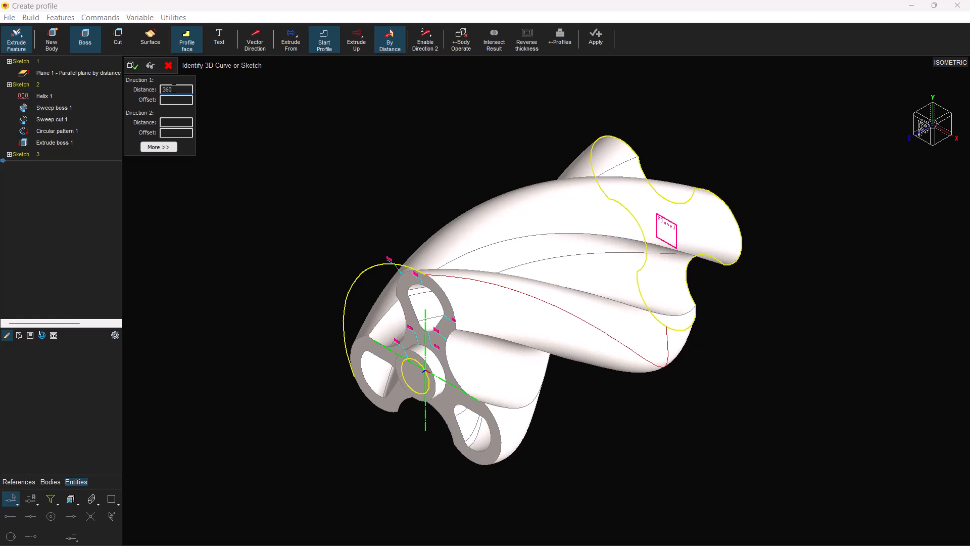
click(176, 122)
click(397, 366)
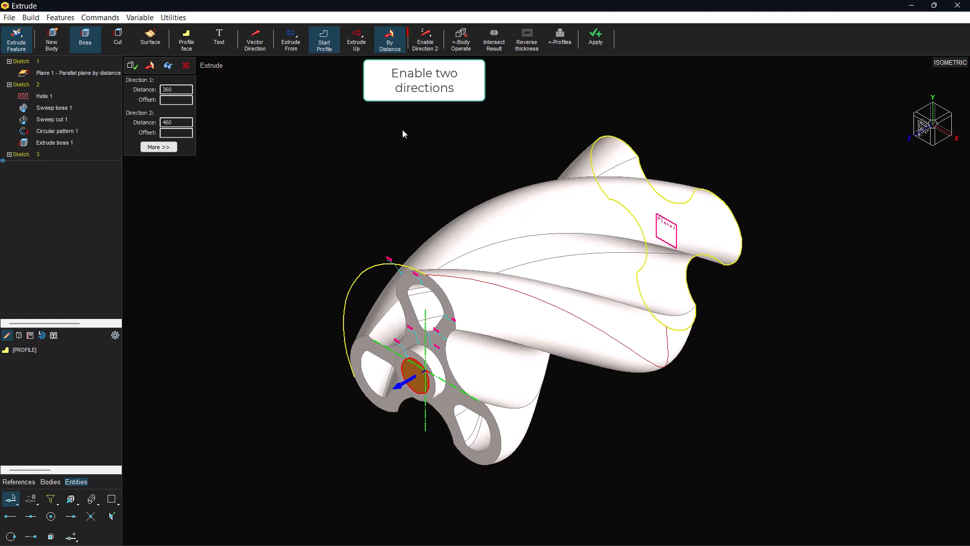
click(423, 46)
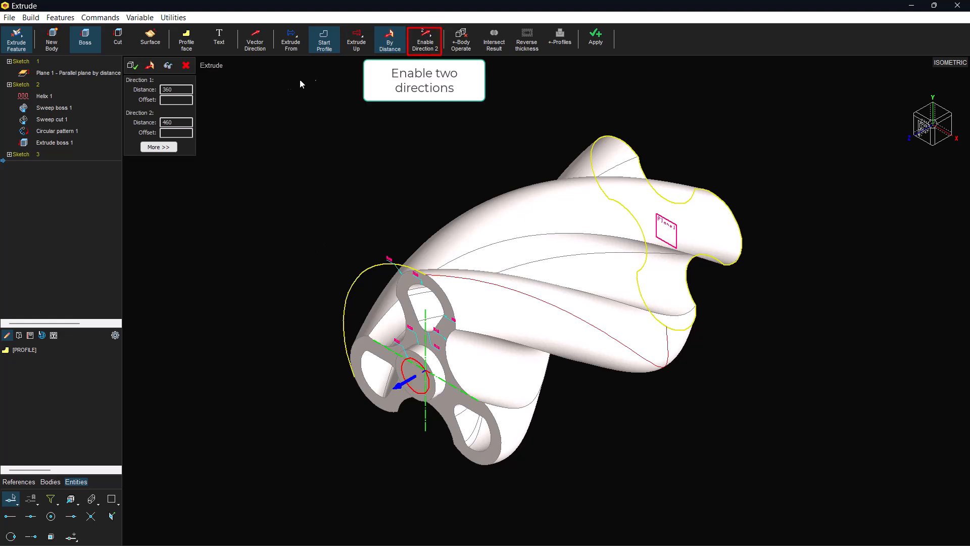
click(168, 67)
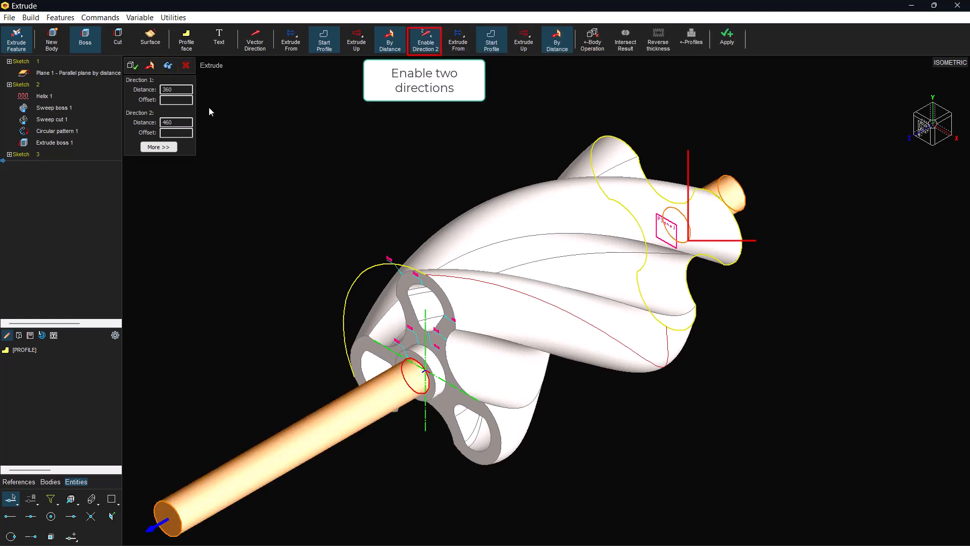
click(133, 66)
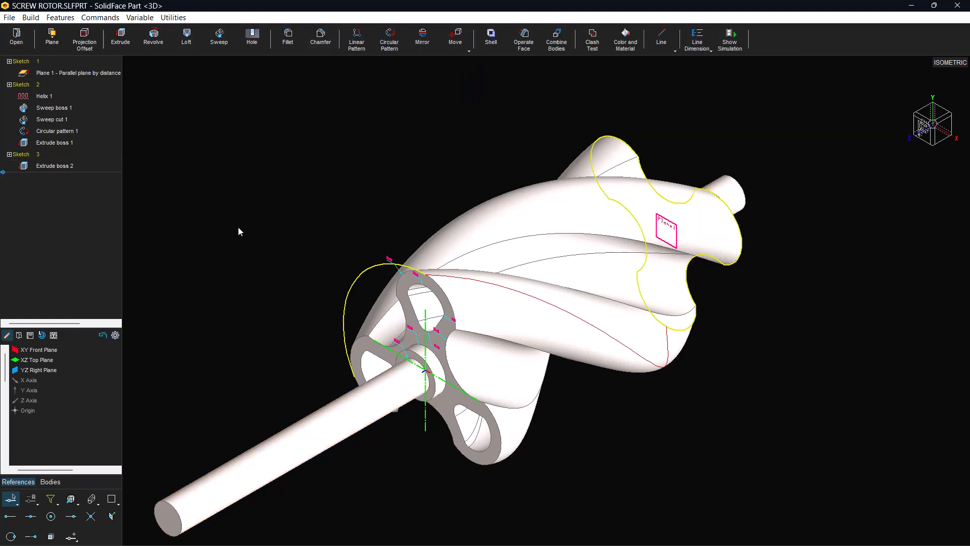
Start a new sketch on the front end face of the shaft
mouse_move(564, 521)
click(652, 535)
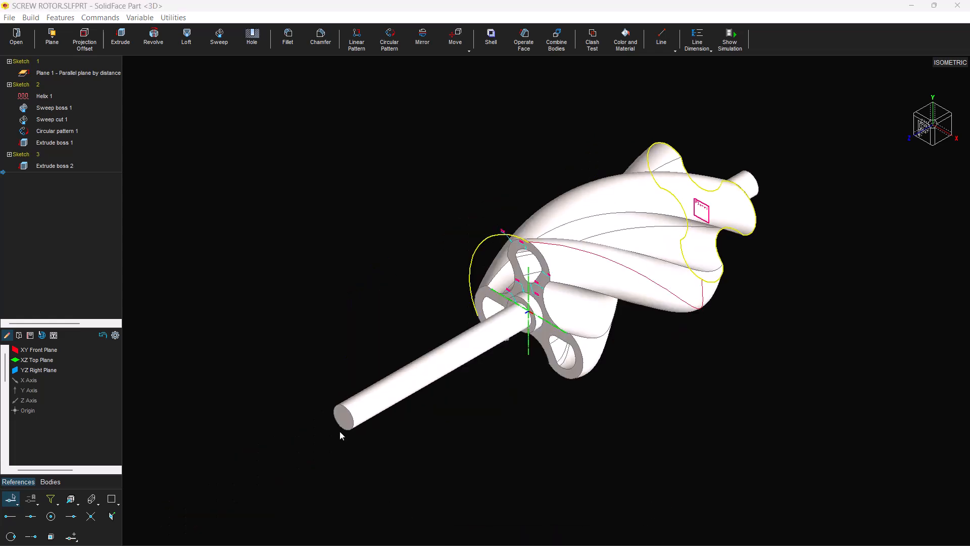
click(344, 414)
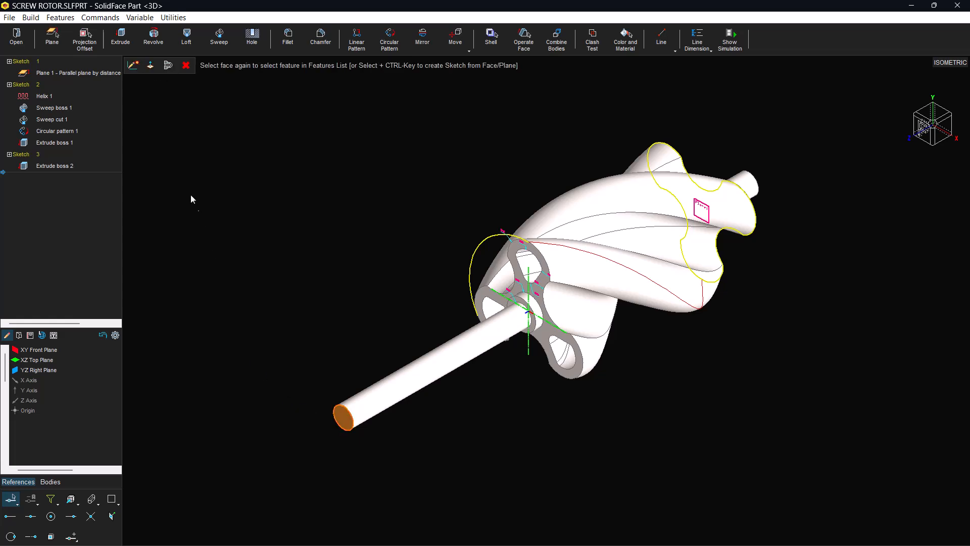
click(132, 65)
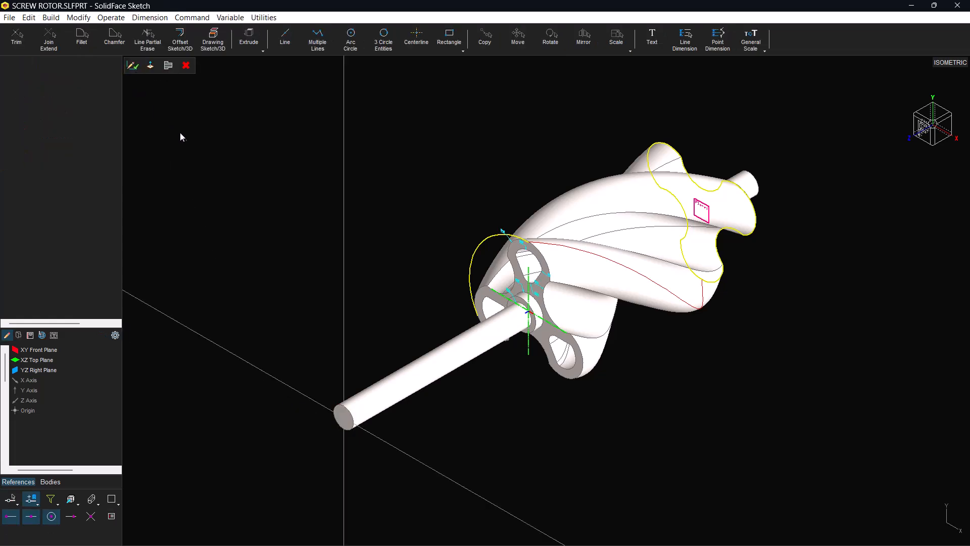
scroll(310, 362, up, 8)
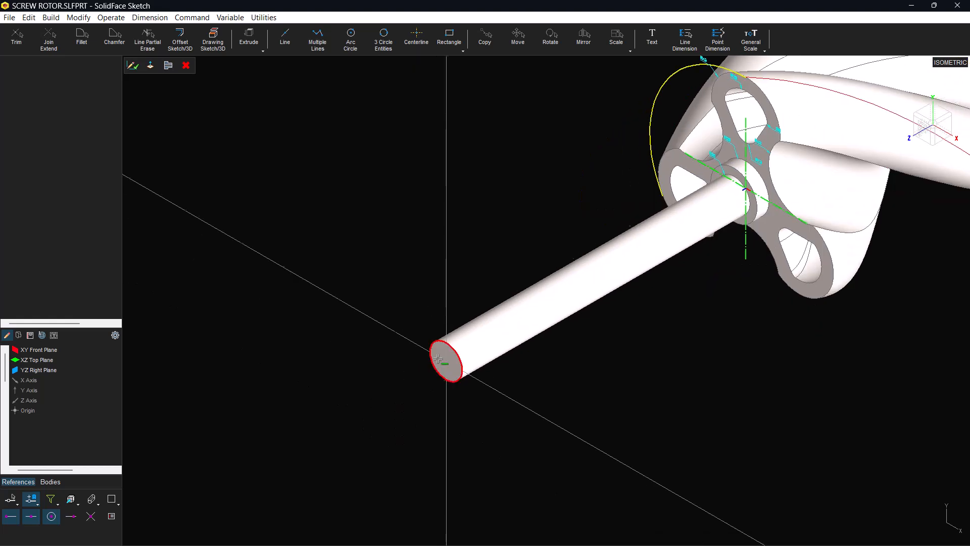
Draw a centre-based rectangle 12 long and 6.1 high at the top quadrant of the shaft's end circle, and place both its dimensions
click(449, 40)
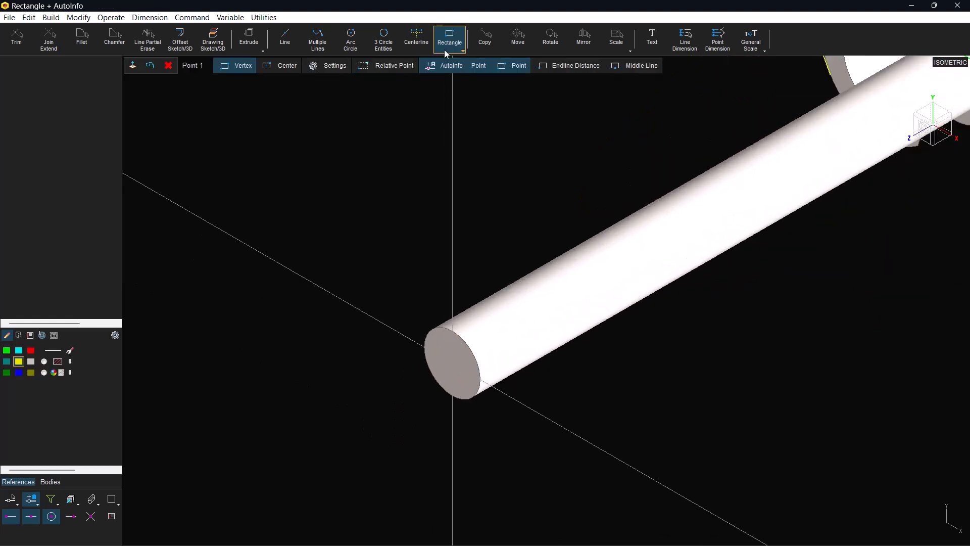
click(278, 66)
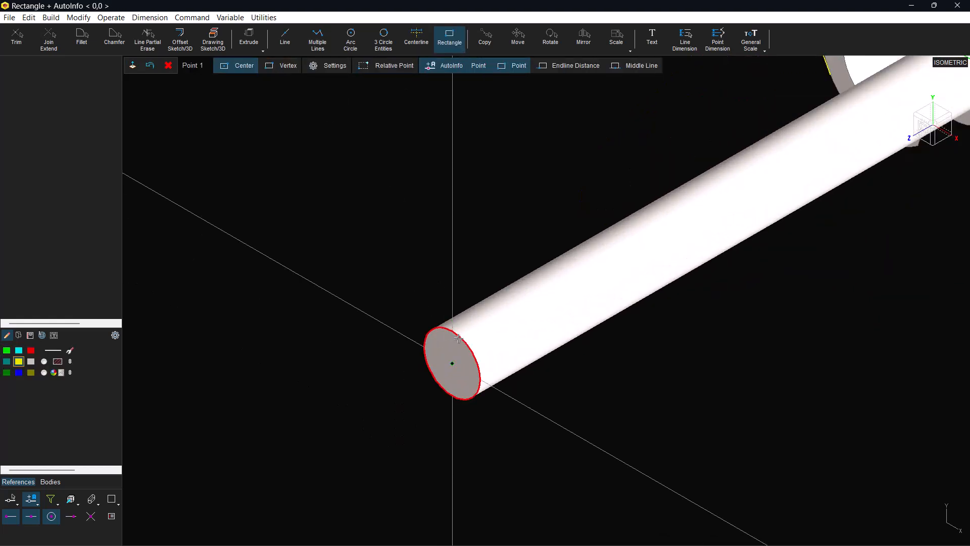
right_click(418, 291)
click(458, 370)
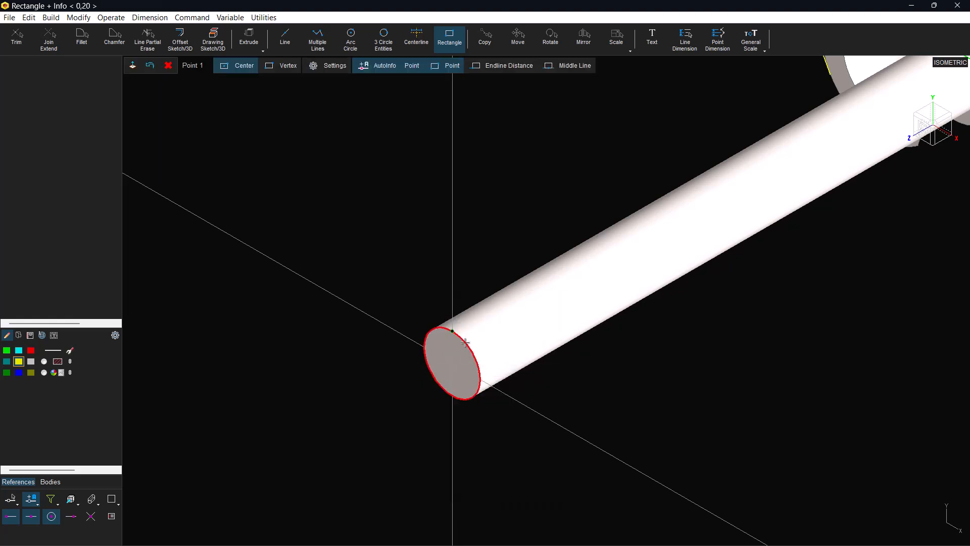
click(464, 341)
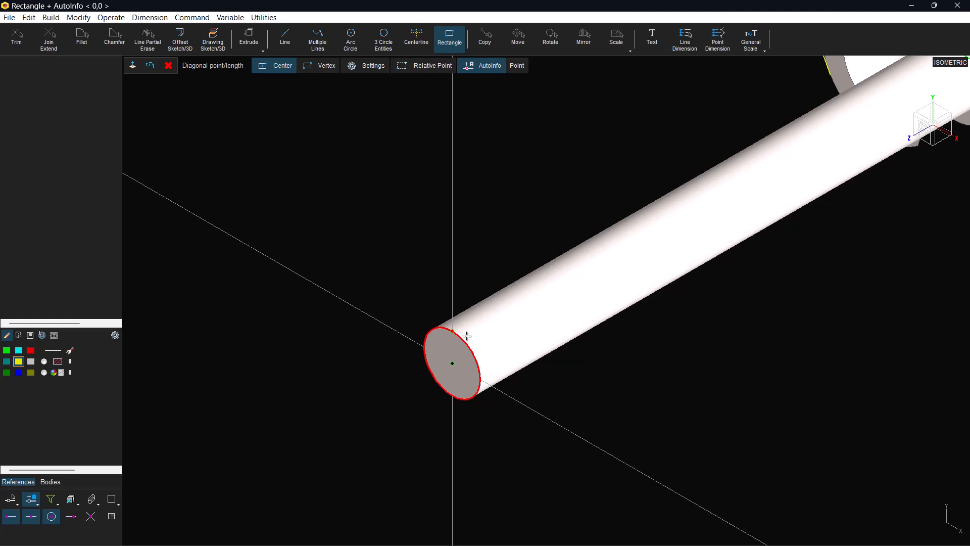
text(12)
key(Return)
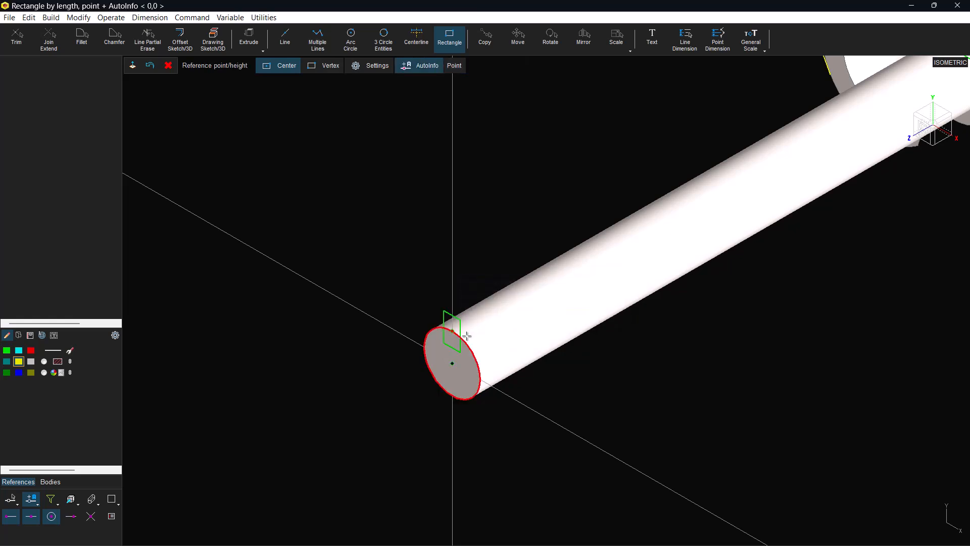
text(6.)
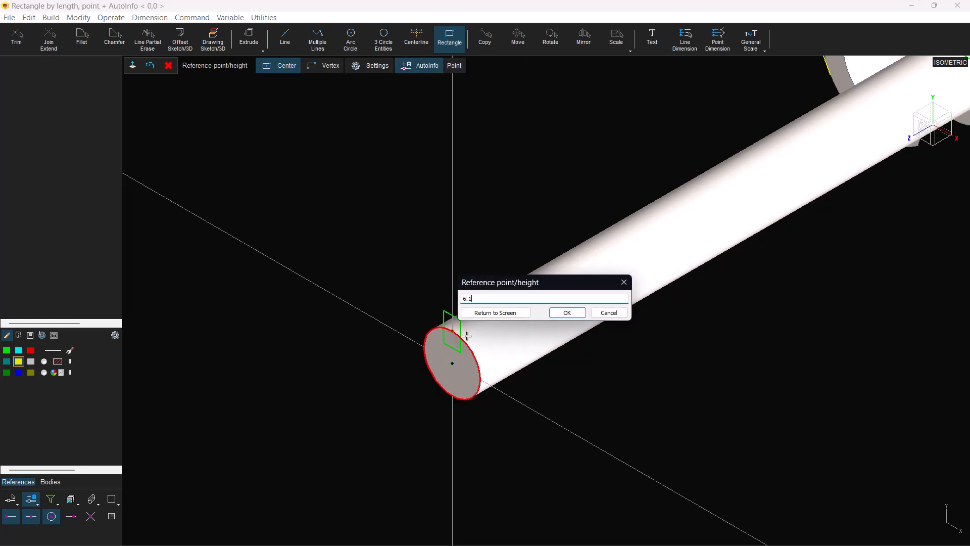
text(1)
key(Return)
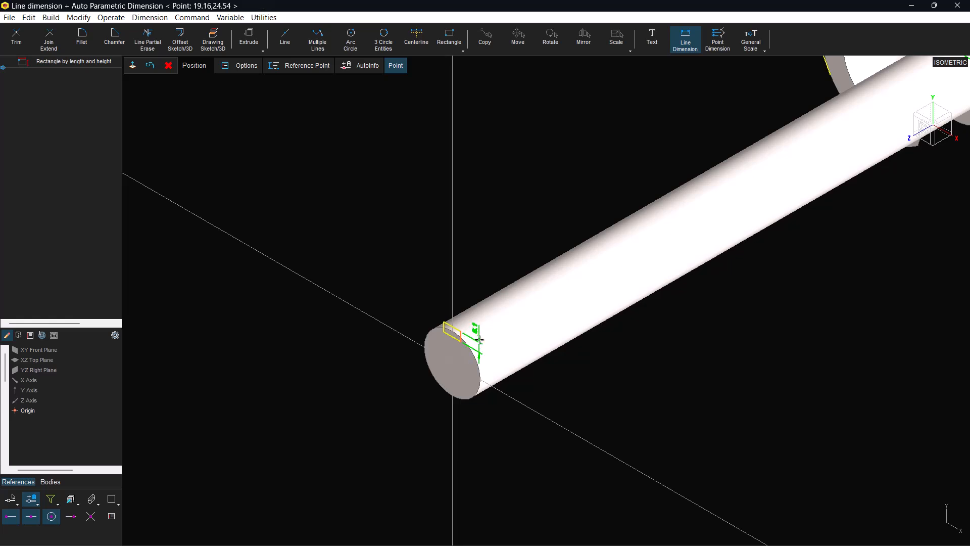
click(480, 339)
click(462, 315)
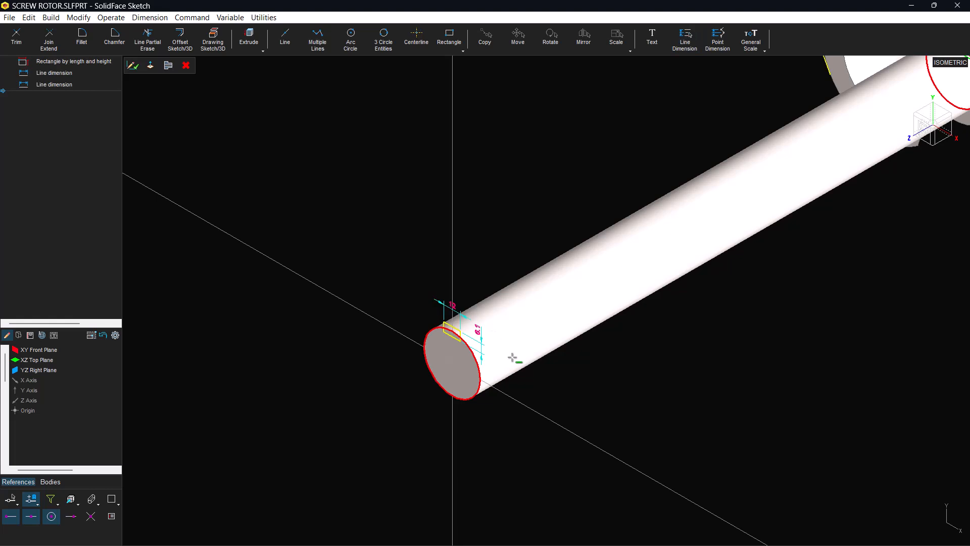
Select the rectangle as a closed profile, move it 0 in X and -2 in Y, and finish the sketch
scroll(487, 378, up, 6)
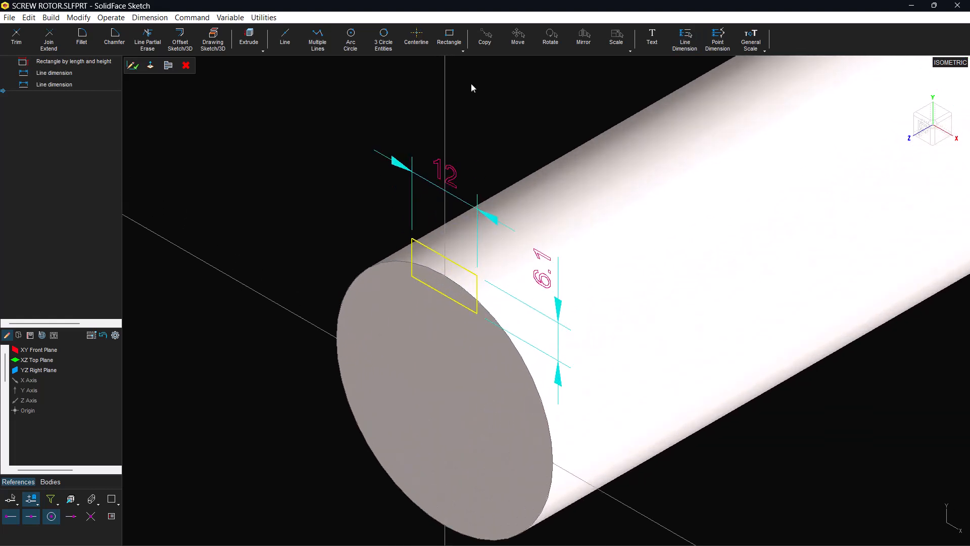
click(449, 38)
click(462, 51)
click(506, 64)
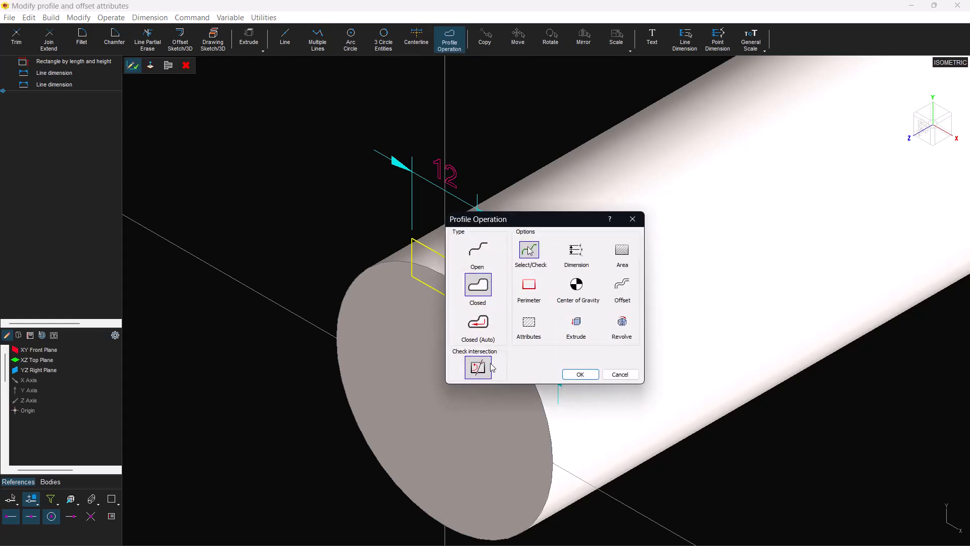
click(572, 376)
click(421, 279)
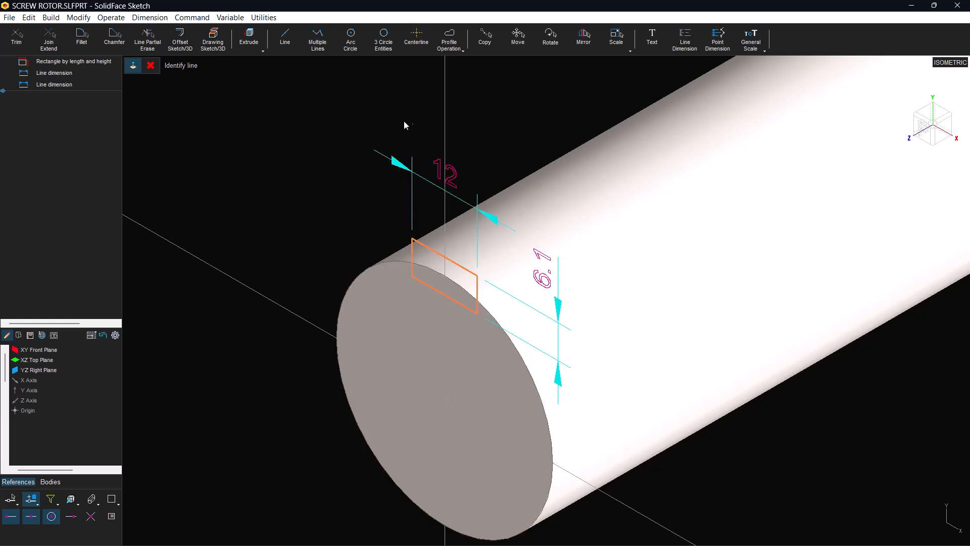
click(512, 45)
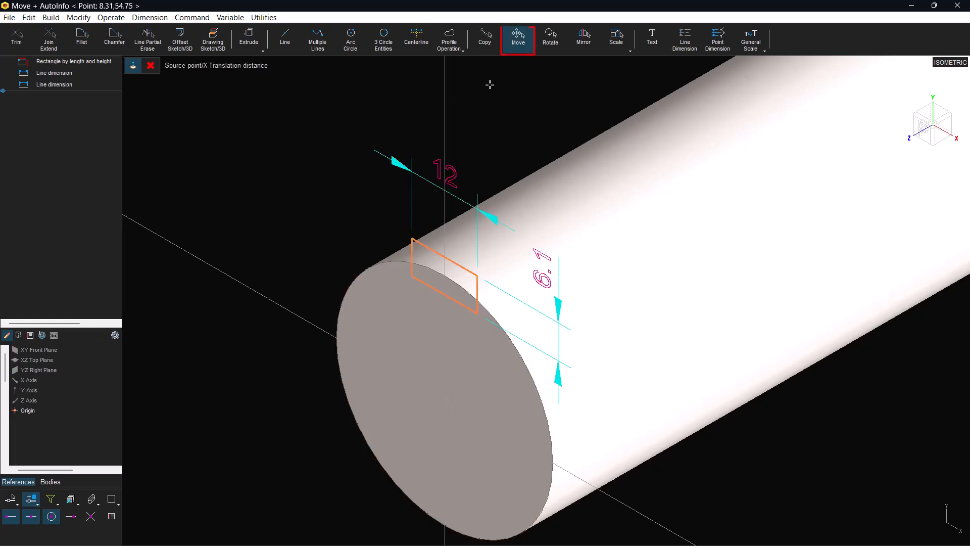
text(0)
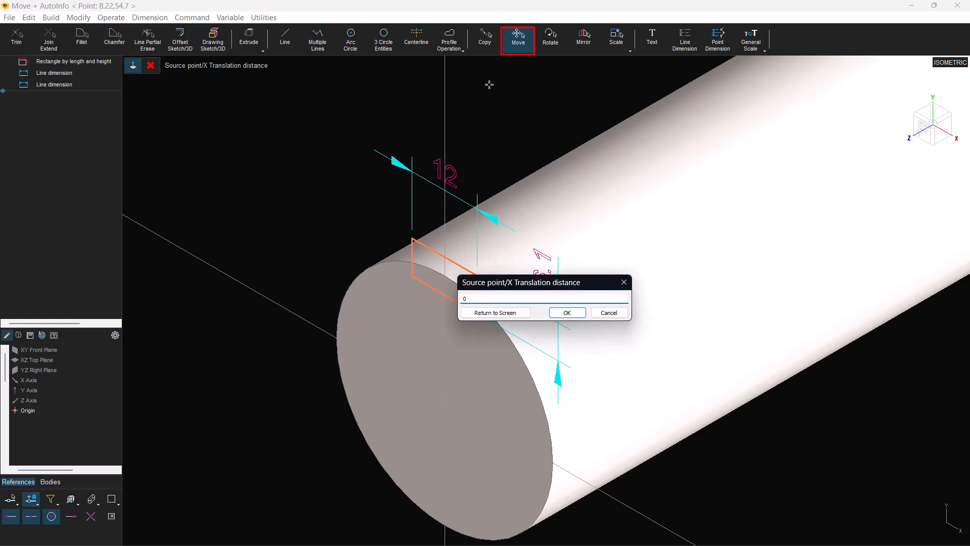
key(Return)
text(-2)
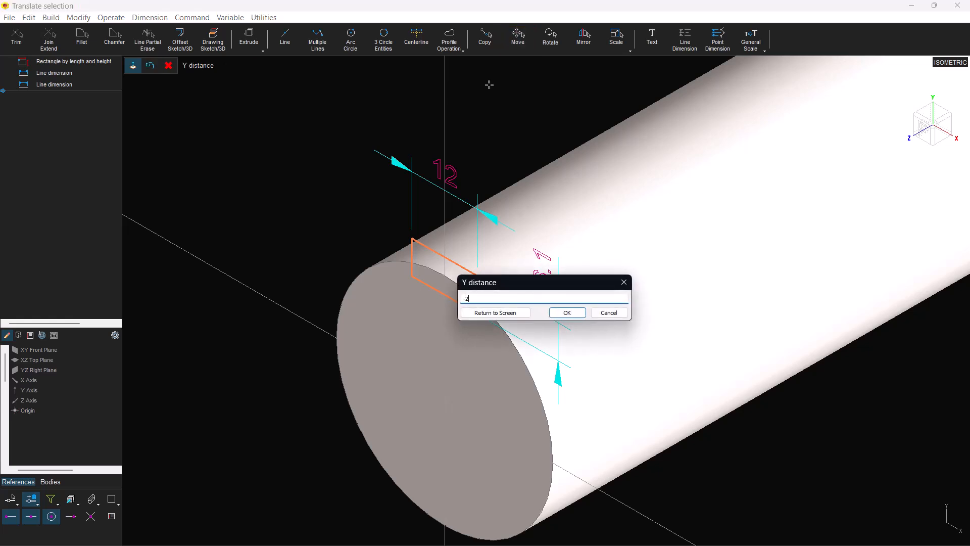
key(Return)
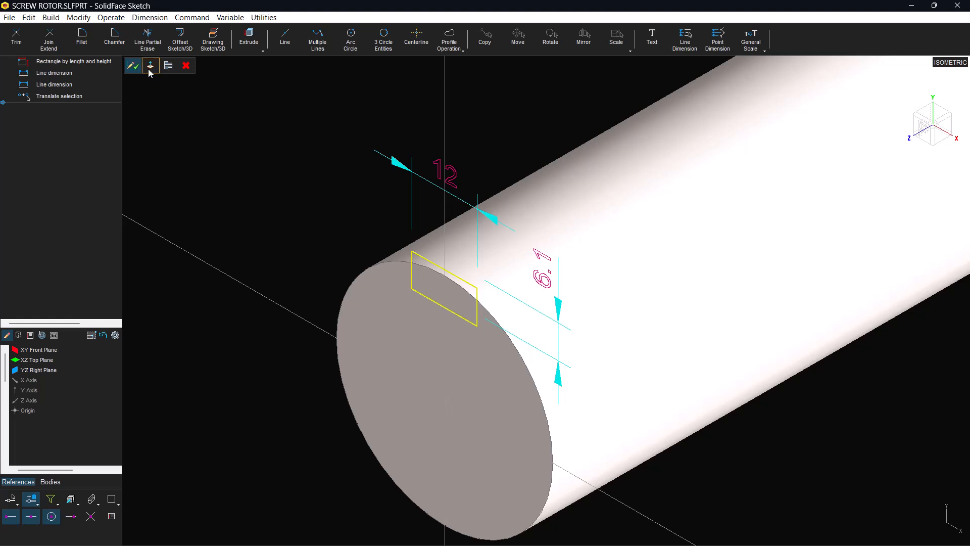
click(134, 66)
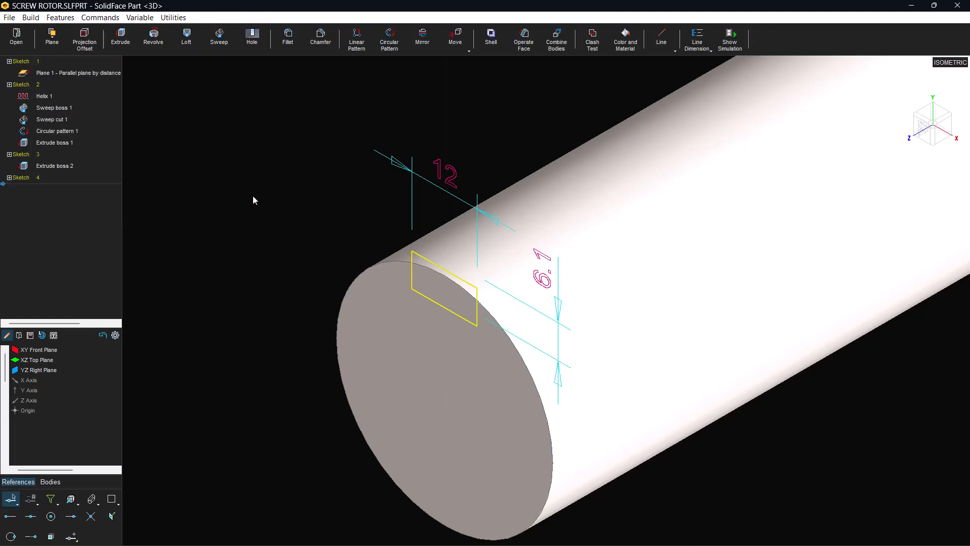
Extrude the rectangle as a cut into the shaft with a distance of 20
click(120, 38)
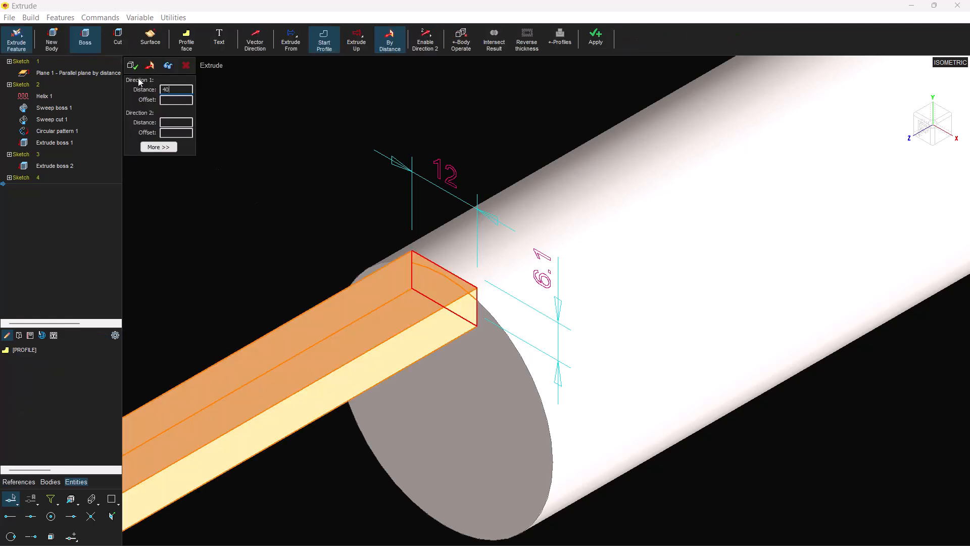
click(119, 39)
click(169, 67)
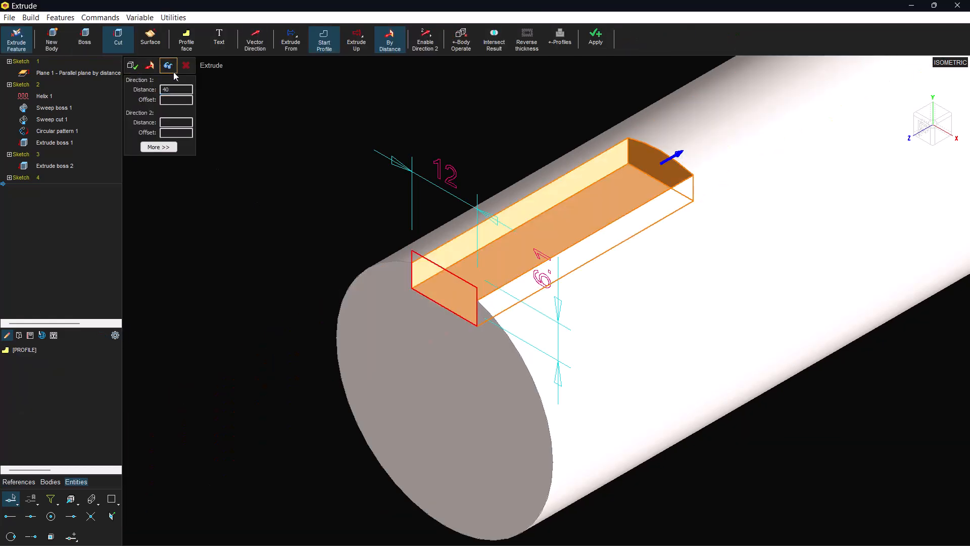
scroll(552, 256, down, 1)
scroll(552, 257, down, 5)
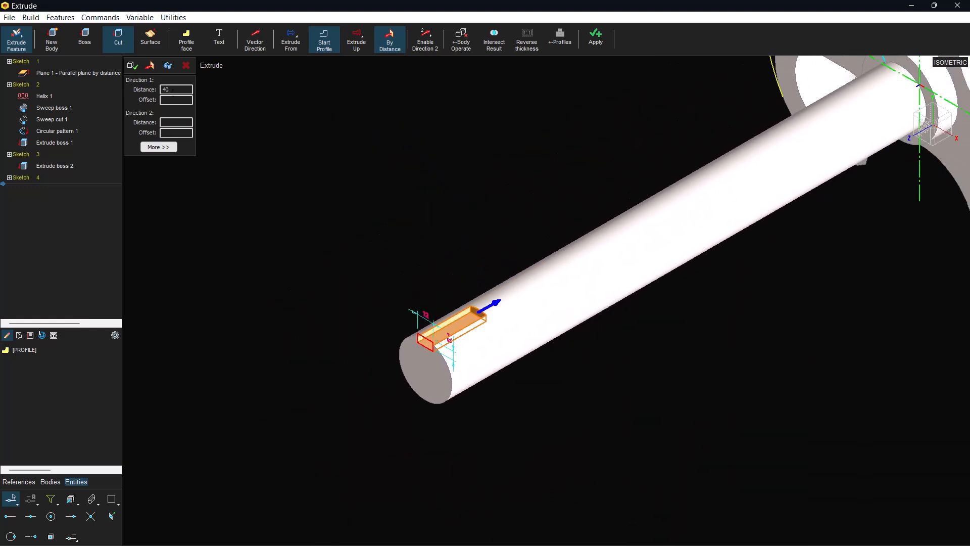
double_click(173, 91)
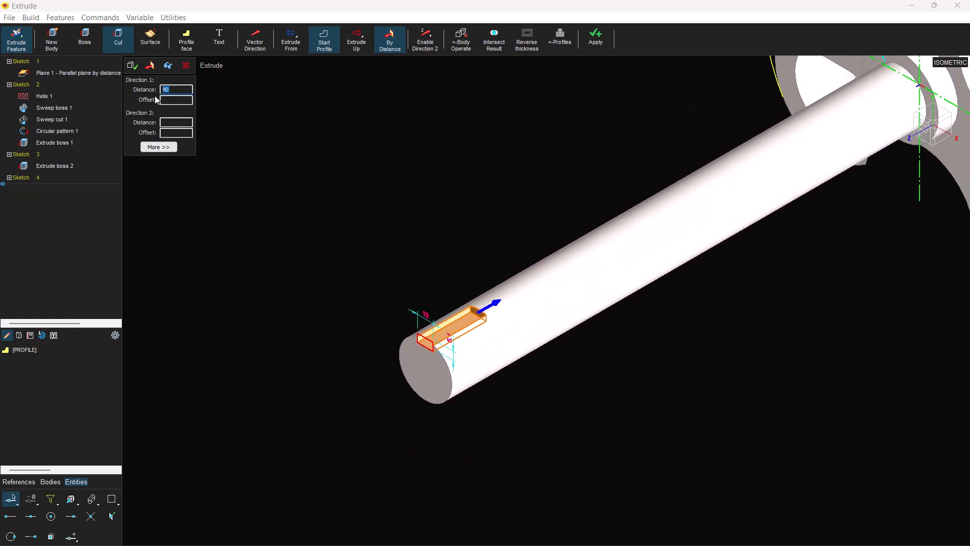
text(20)
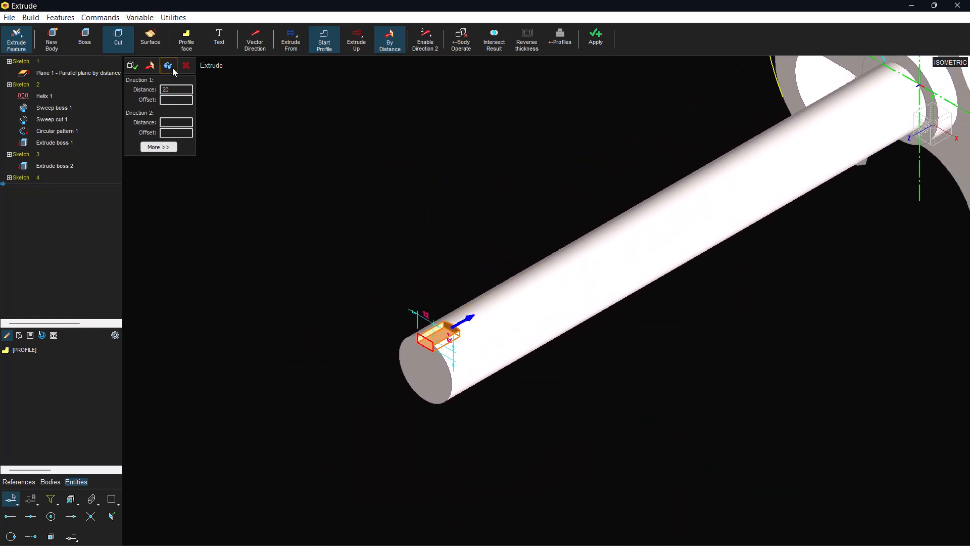
click(135, 68)
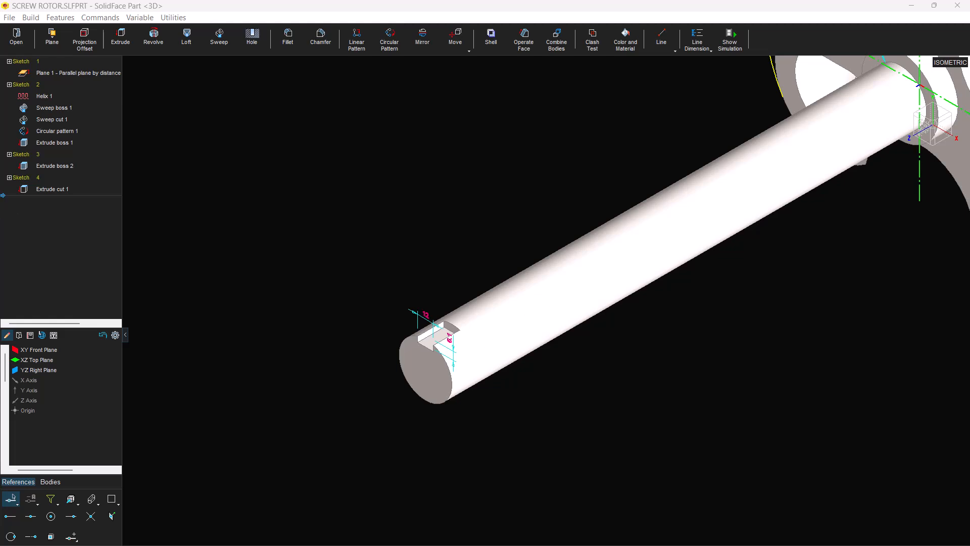
Start a 3D insertion in the feature list between Extrude boss 2 and Sketch 4
click(3, 173)
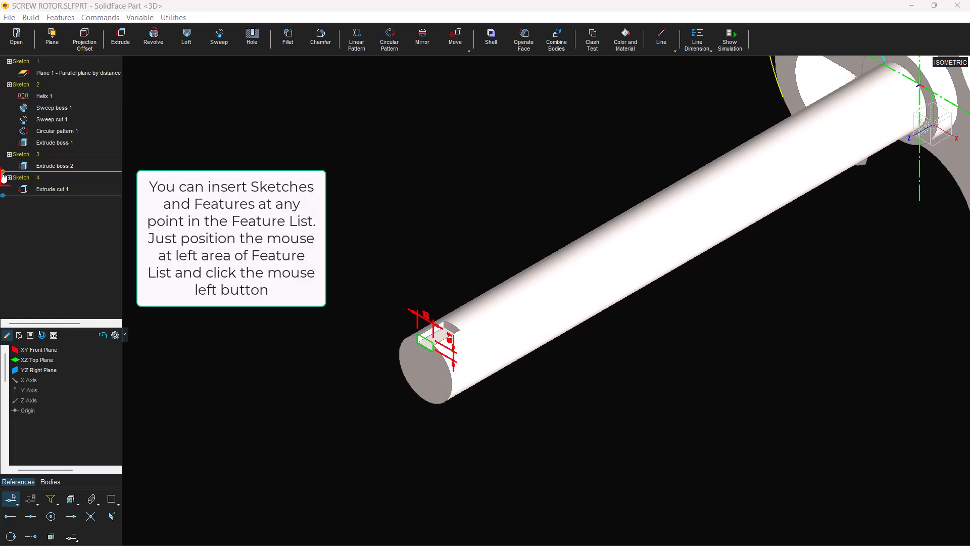
right_click(4, 177)
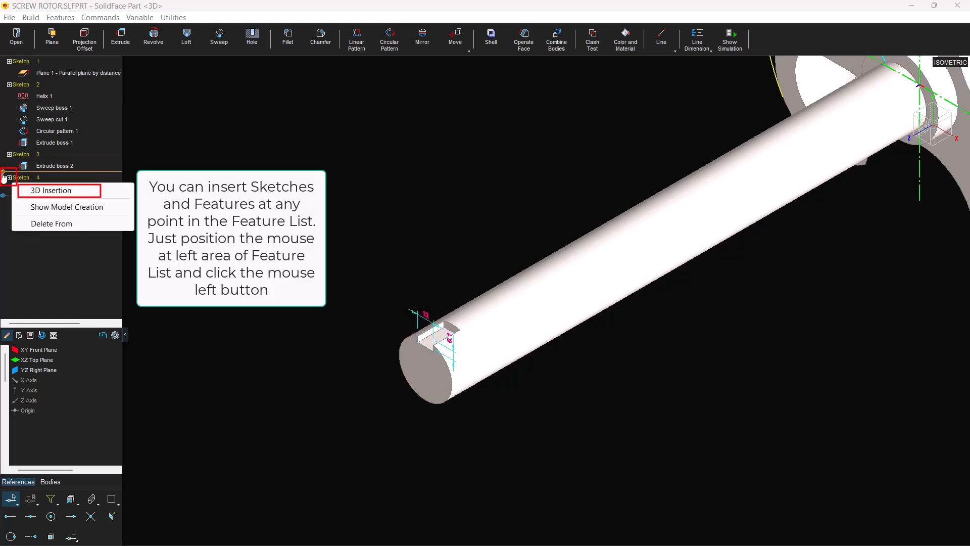
click(51, 191)
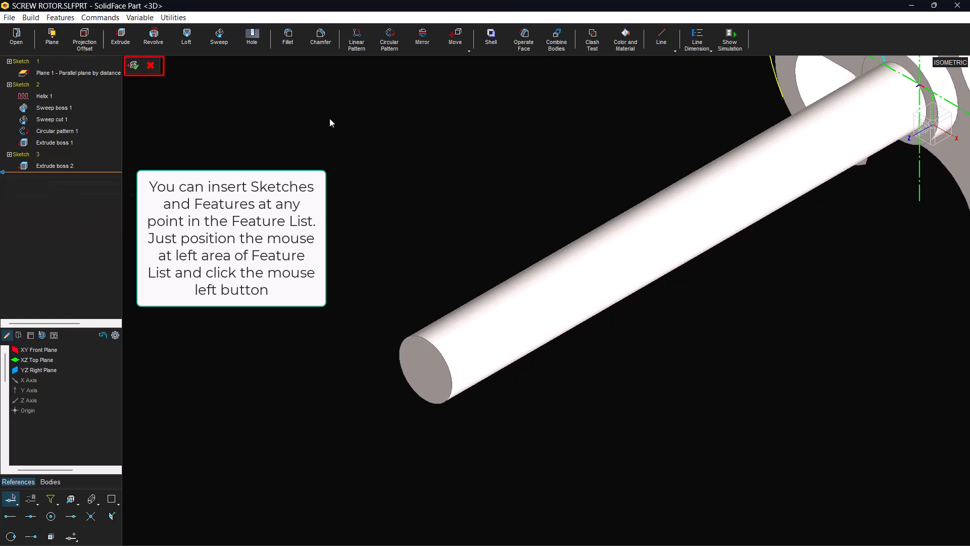
Chamfer the shaft's front end edge with both distances set to 2, and finish the 3D insertion
click(321, 43)
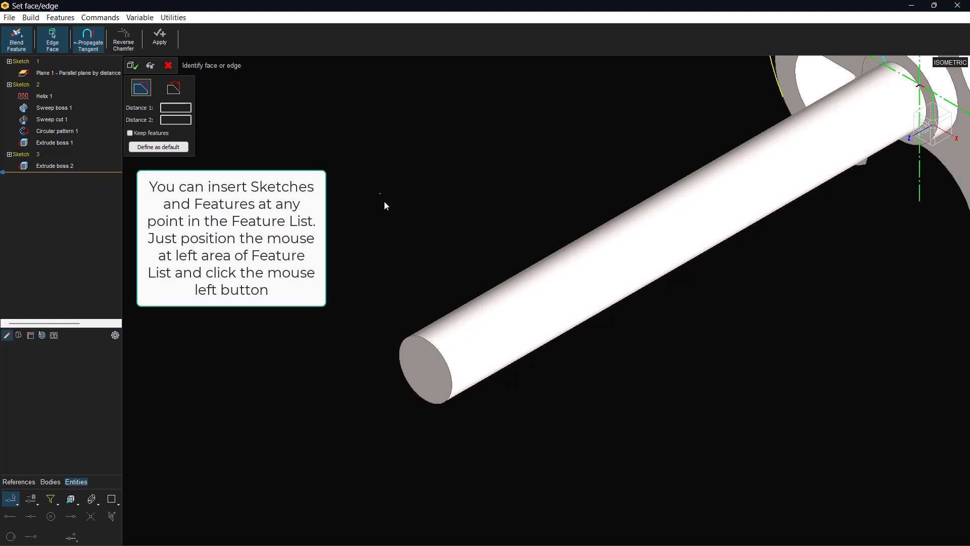
click(422, 336)
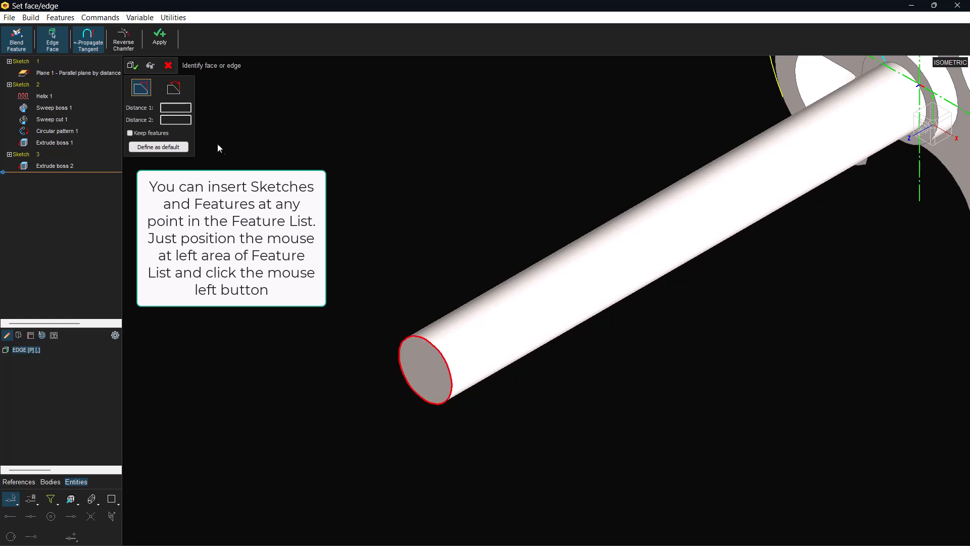
click(175, 107)
text(2)
key(Tab)
text(2)
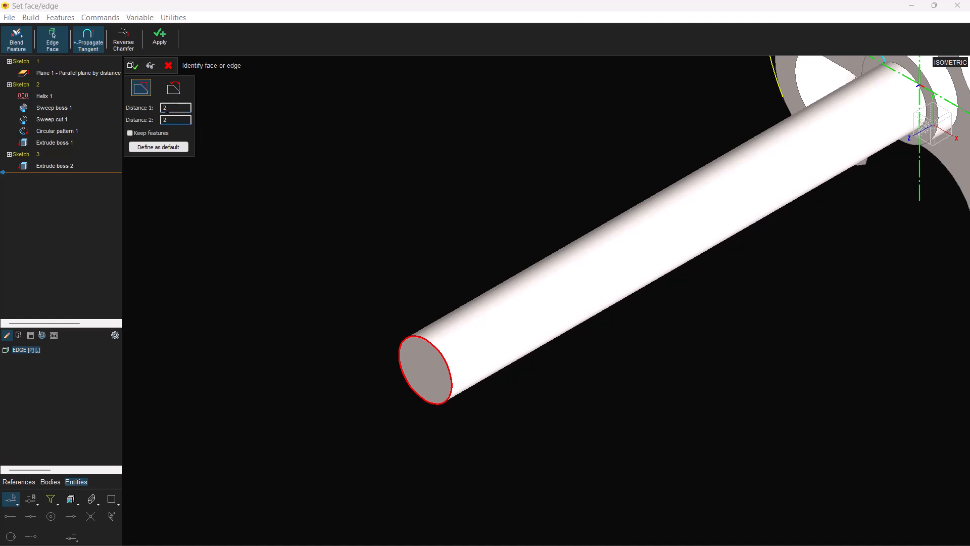
click(149, 67)
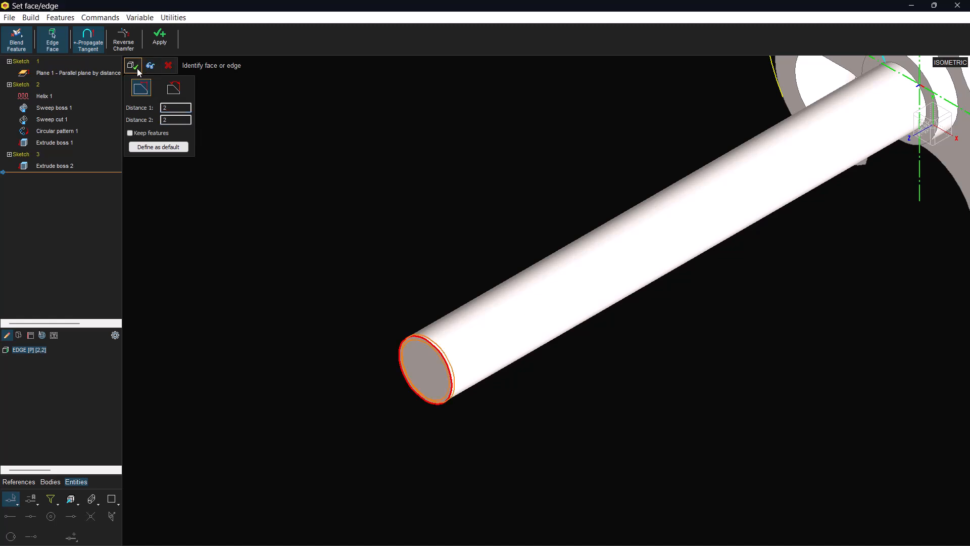
click(137, 71)
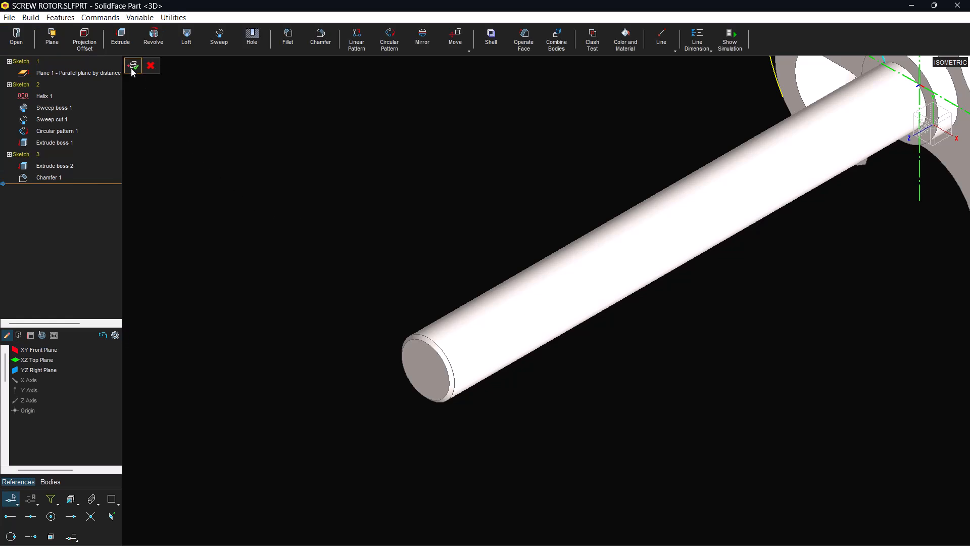
click(134, 65)
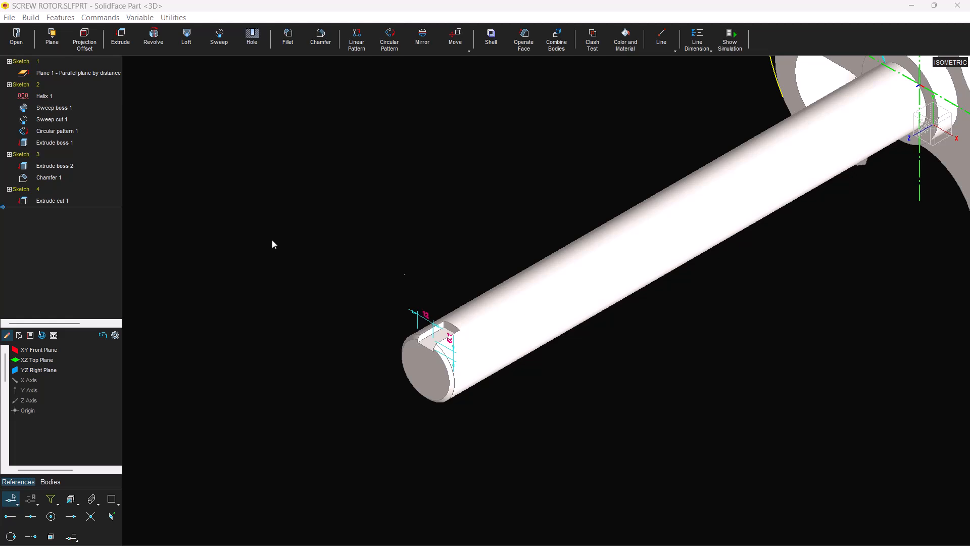
Fillet both vertical corner edges at the keyway's closed end with radius 6, using wireframe display for selection, and restore the shaded display
scroll(456, 307, up, 5)
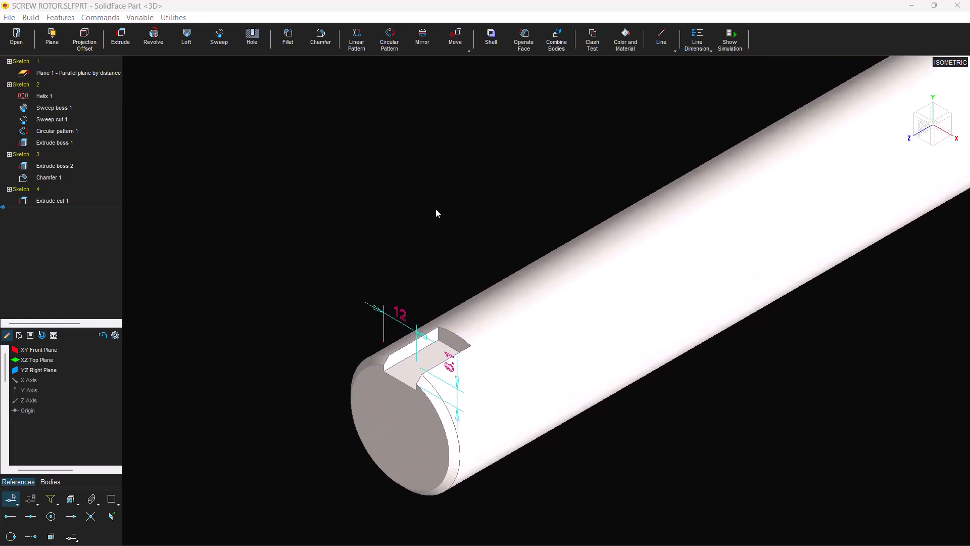
scroll(354, 248, up, 2)
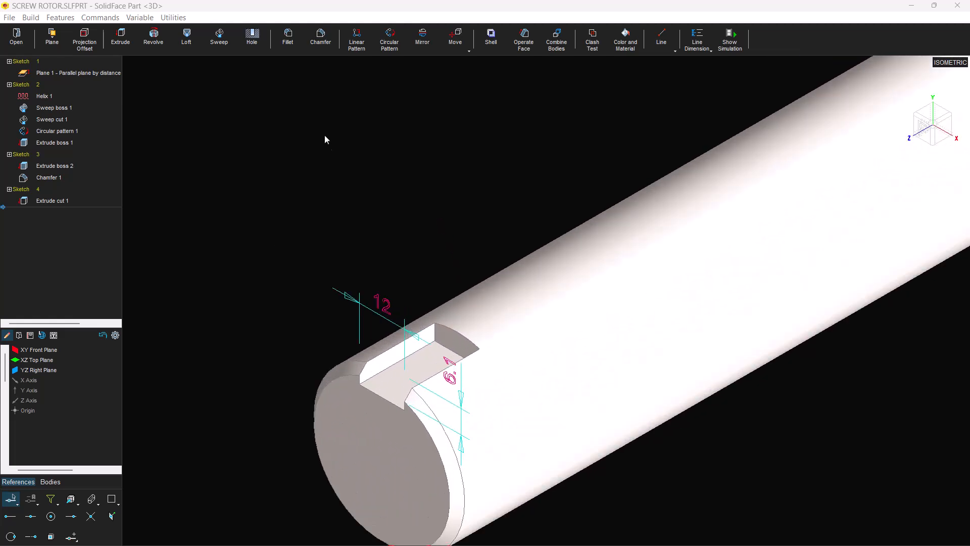
click(289, 44)
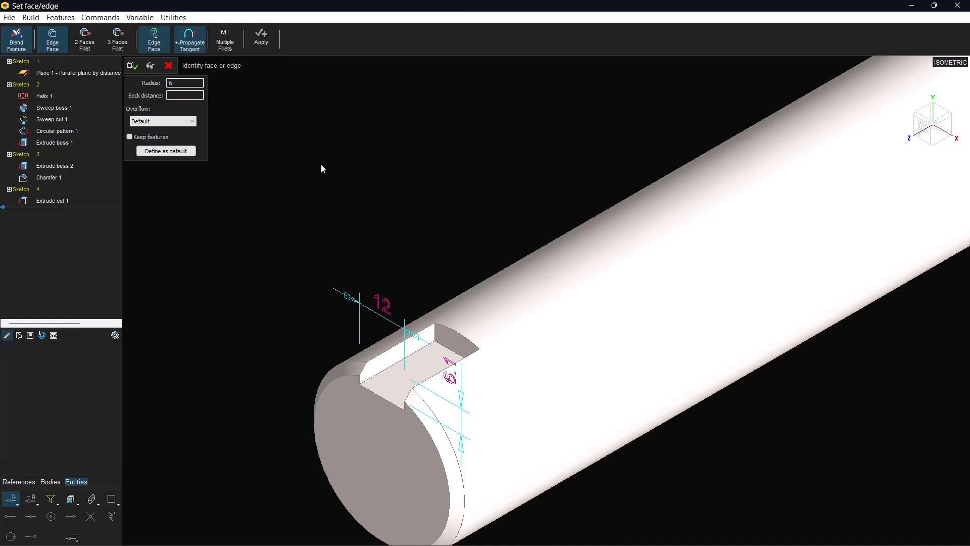
middle_drag(324, 164, 355, 219)
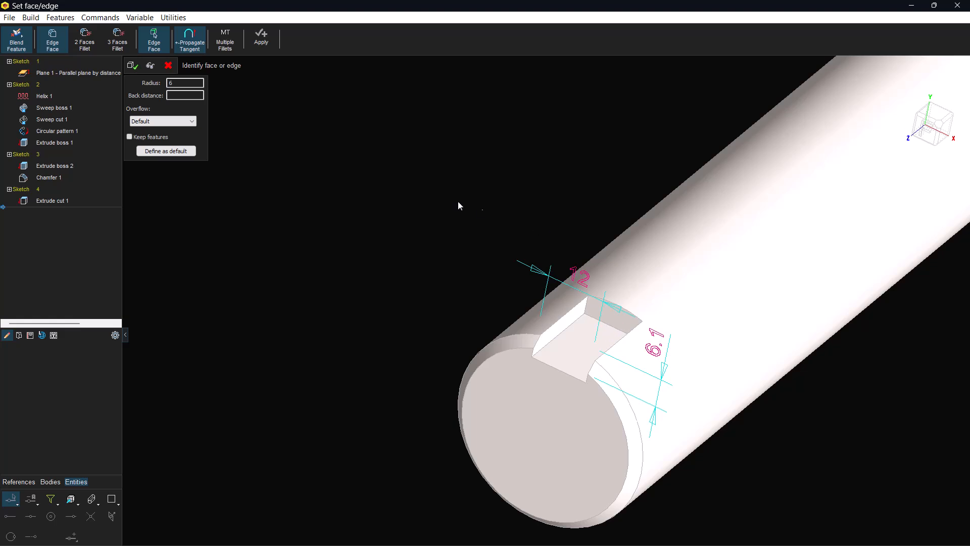
scroll(404, 216, up, 2)
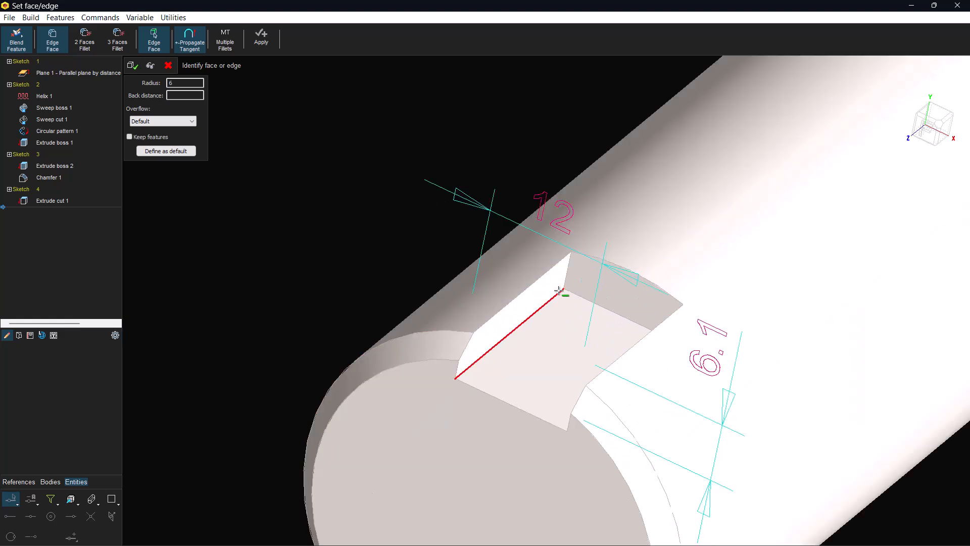
scroll(567, 290, up, 4)
click(569, 270)
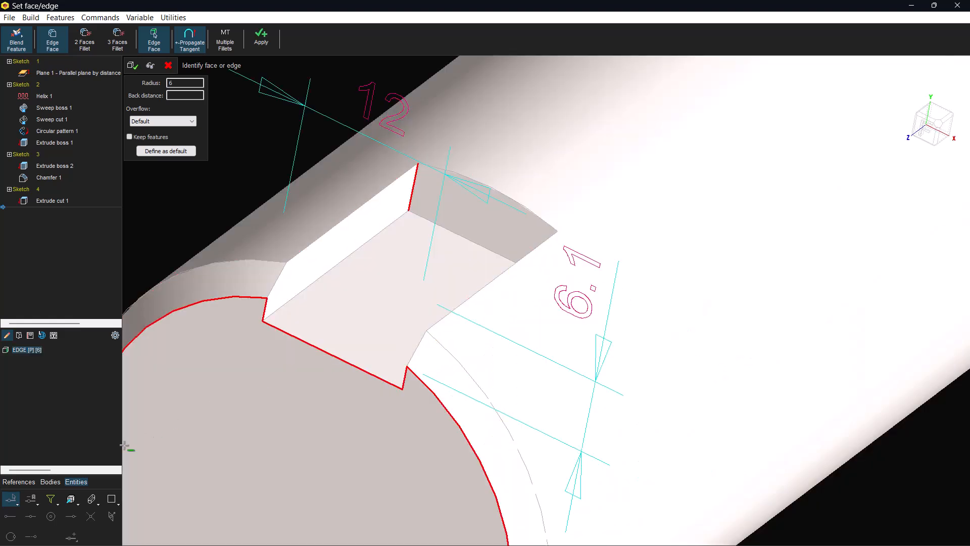
click(92, 499)
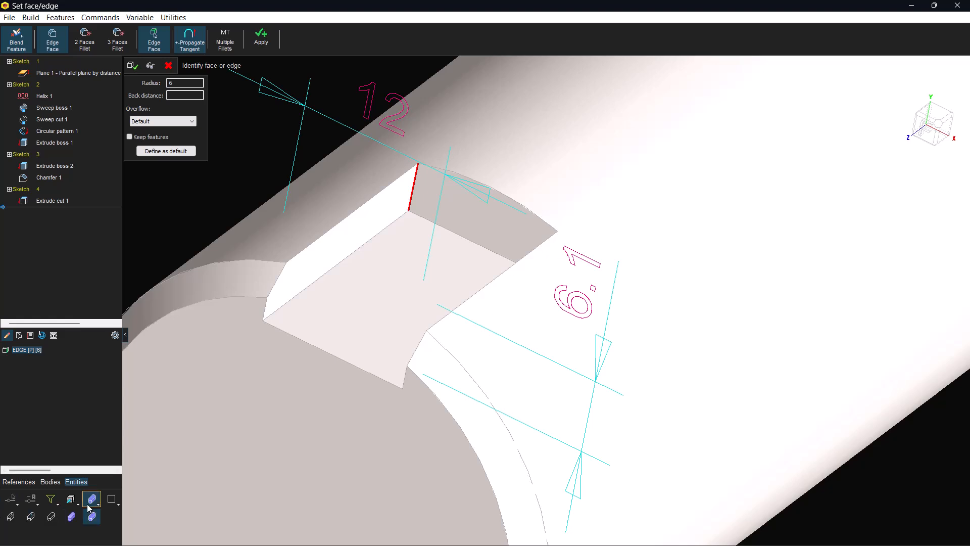
click(31, 516)
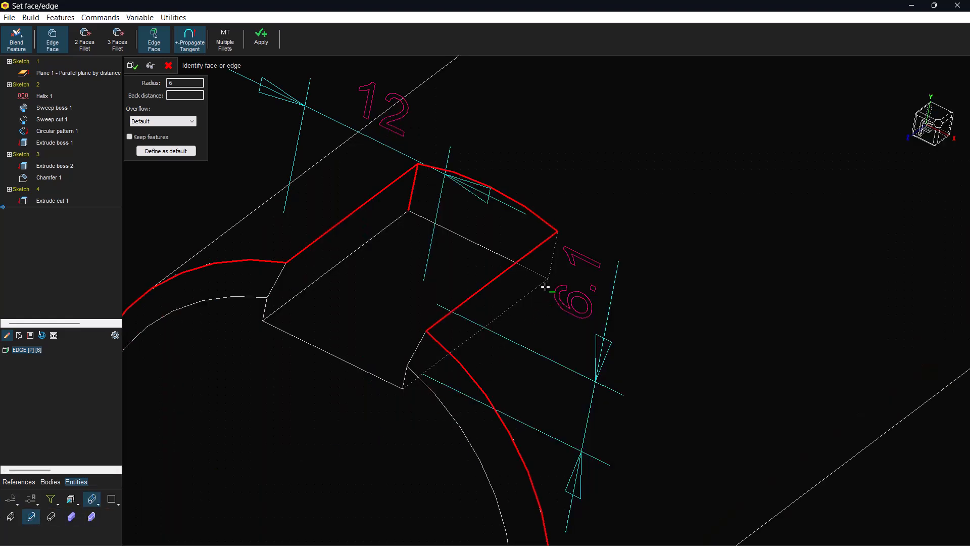
click(552, 261)
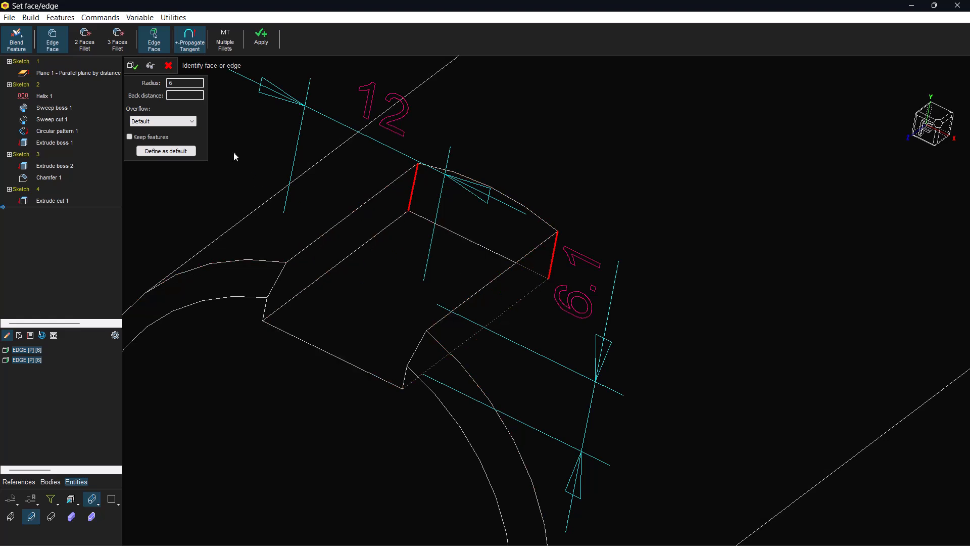
click(156, 69)
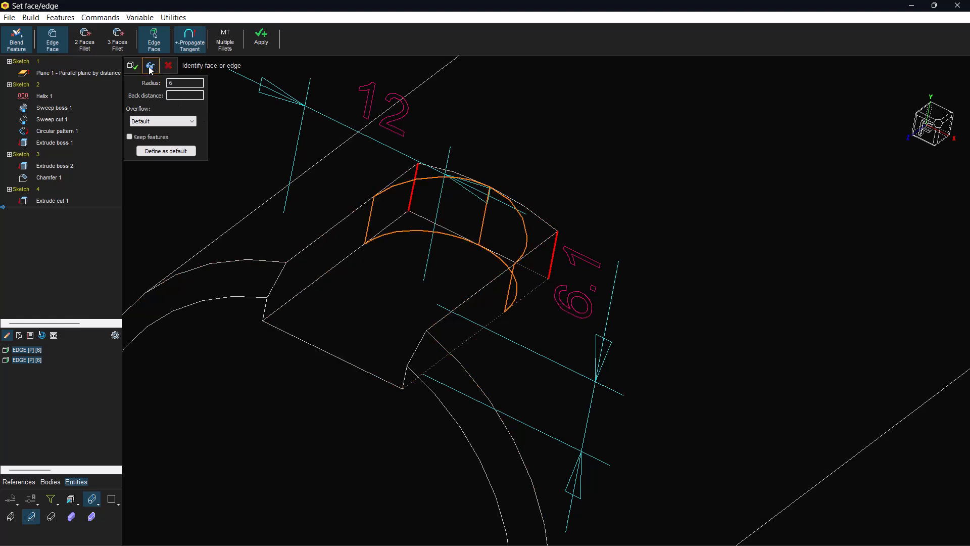
click(136, 68)
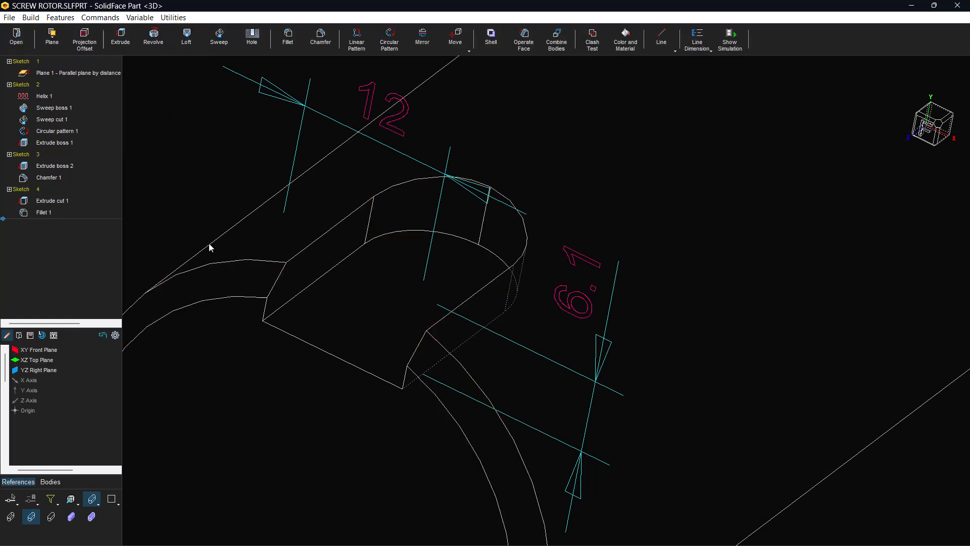
click(92, 516)
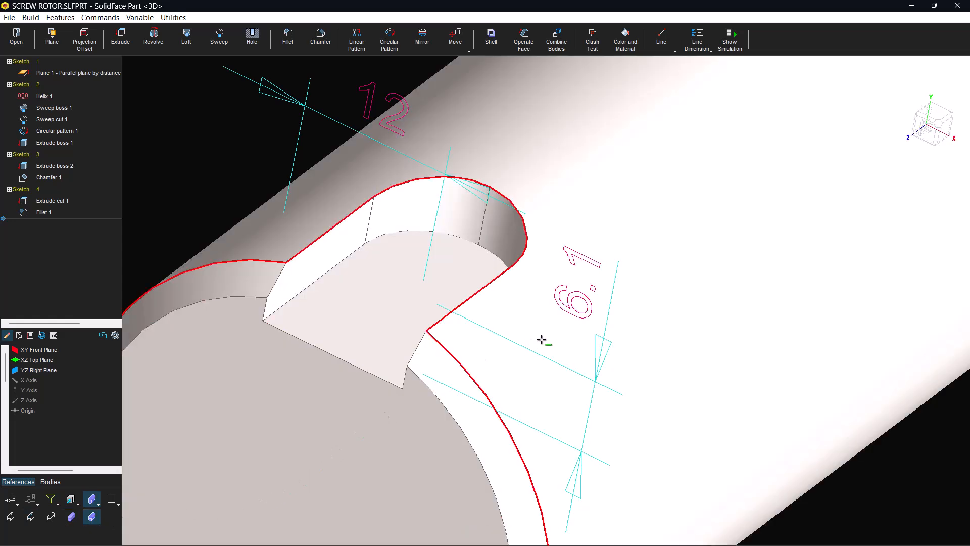
Fillet the circular edge at the shaft's other end, opposite the keyway, with a radius of .8
scroll(531, 340, down, 3)
middle_drag(528, 344, 525, 309)
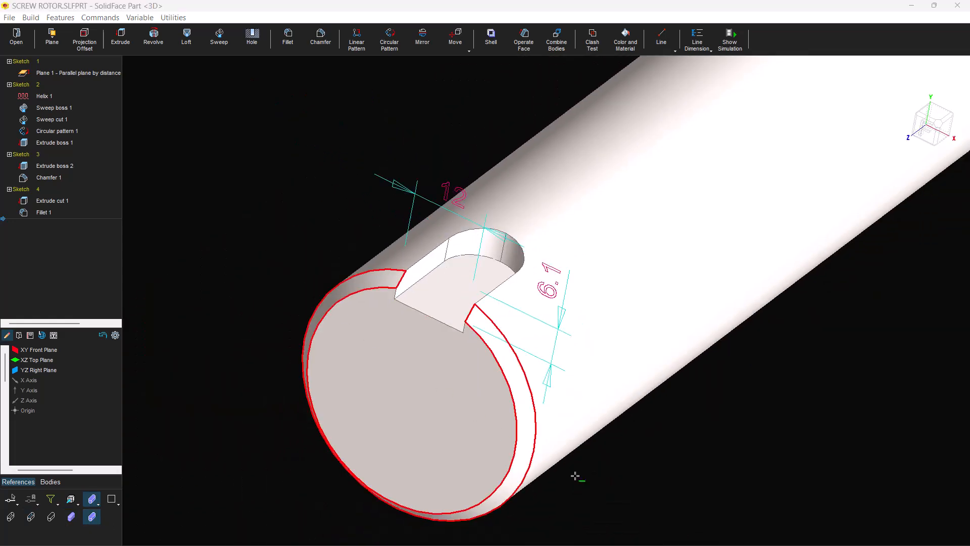
click(475, 535)
middle_drag(653, 268, 743, 276)
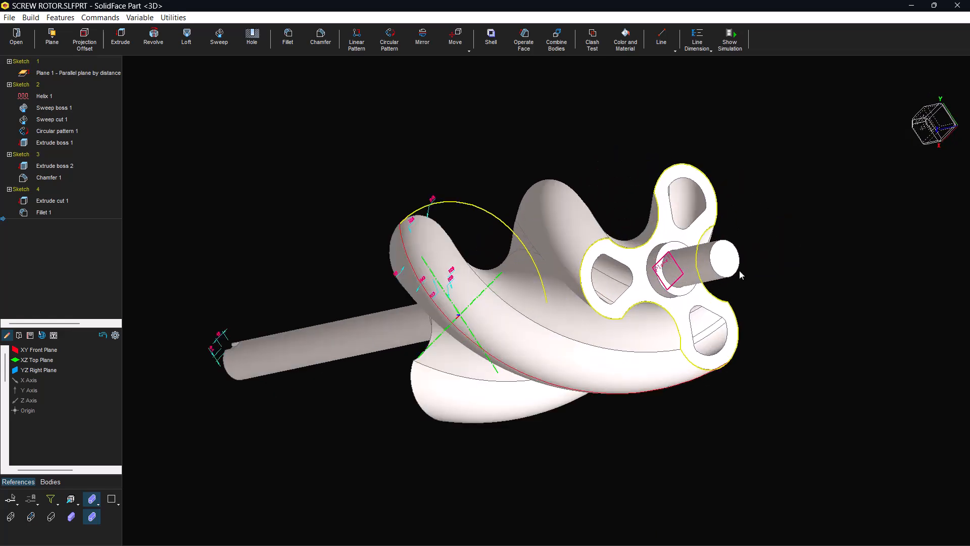
scroll(742, 278, up, 5)
middle_drag(643, 283, 632, 310)
middle_drag(559, 228, 376, 132)
scroll(541, 259, up, 5)
click(288, 37)
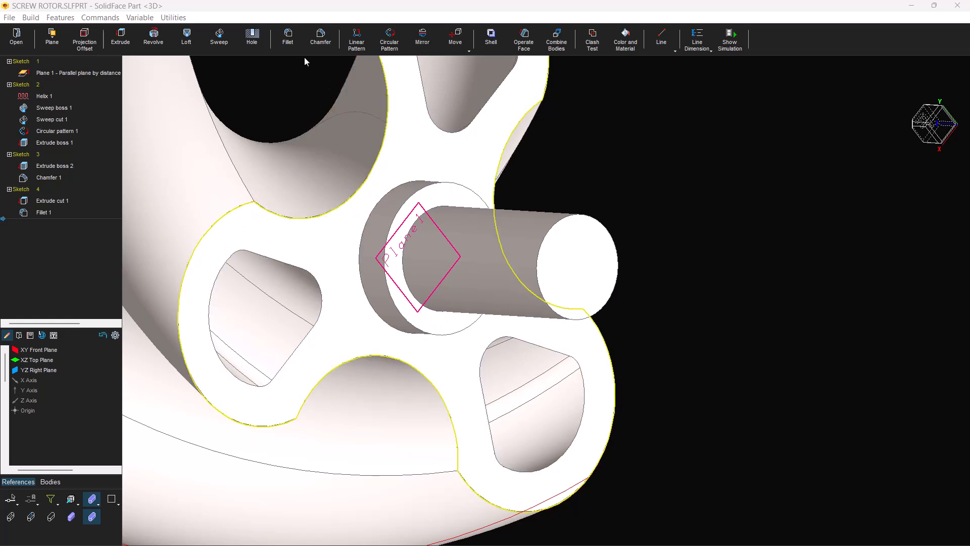
click(556, 225)
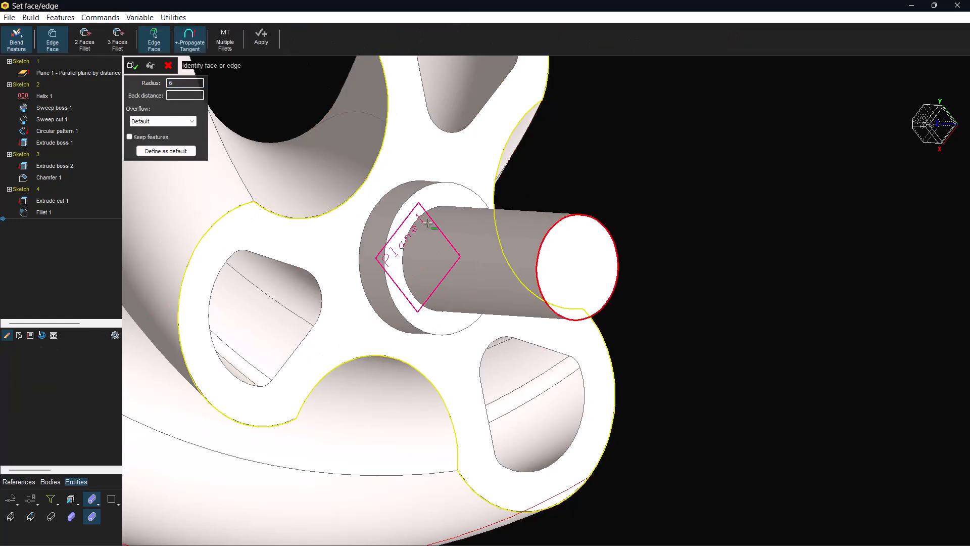
drag(174, 82, 146, 82)
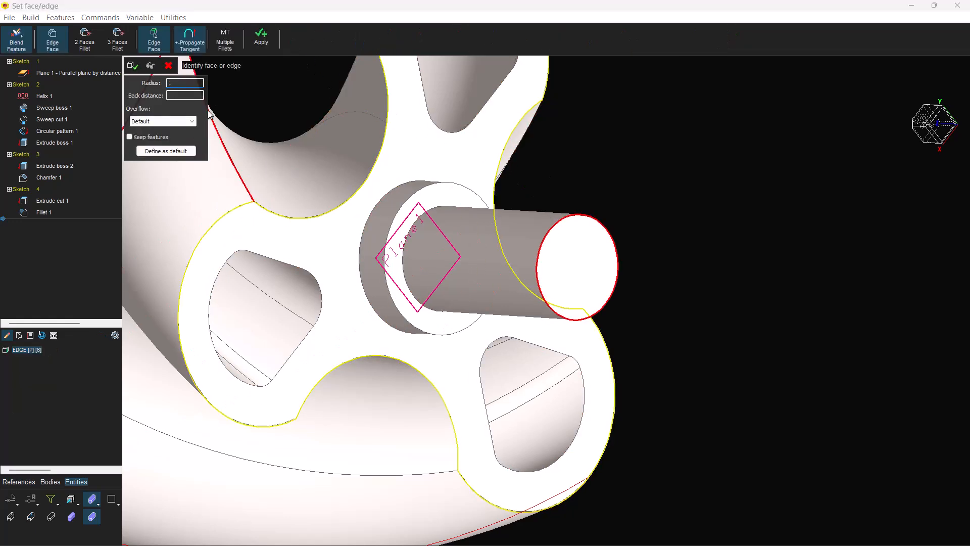
click(151, 67)
click(133, 66)
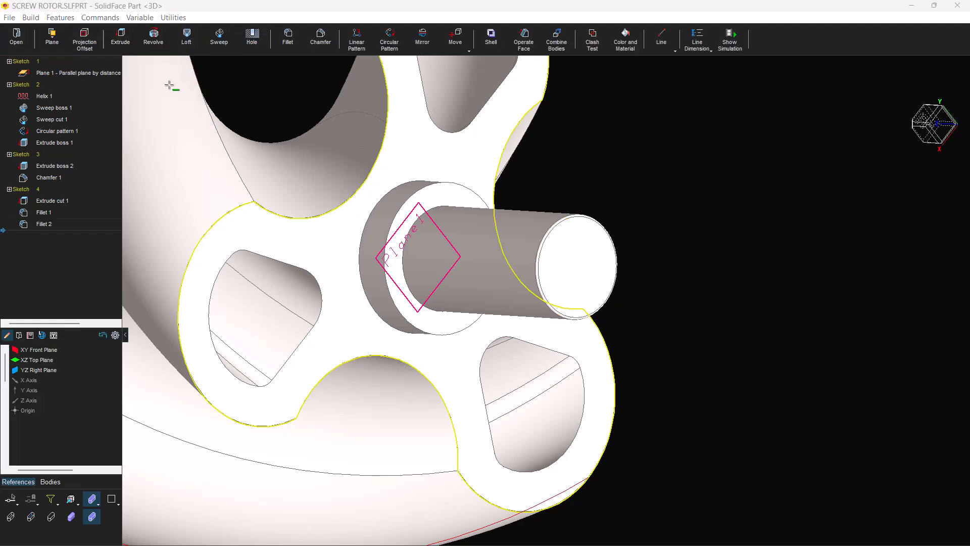
Sketch a 4 by 4 rectangle on the newly filleted shaft end face, centred on a quadrant of its edge, and dimension both sides
click(576, 255)
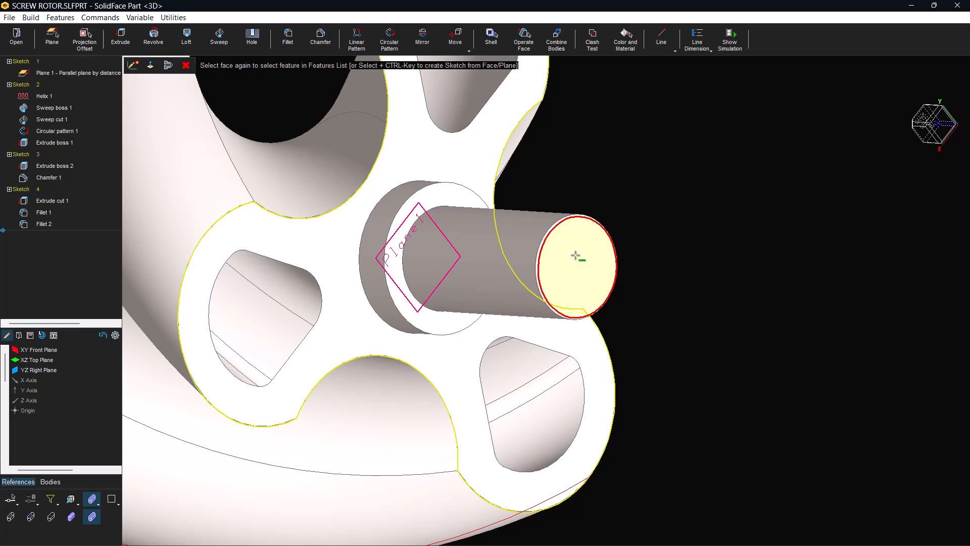
click(133, 66)
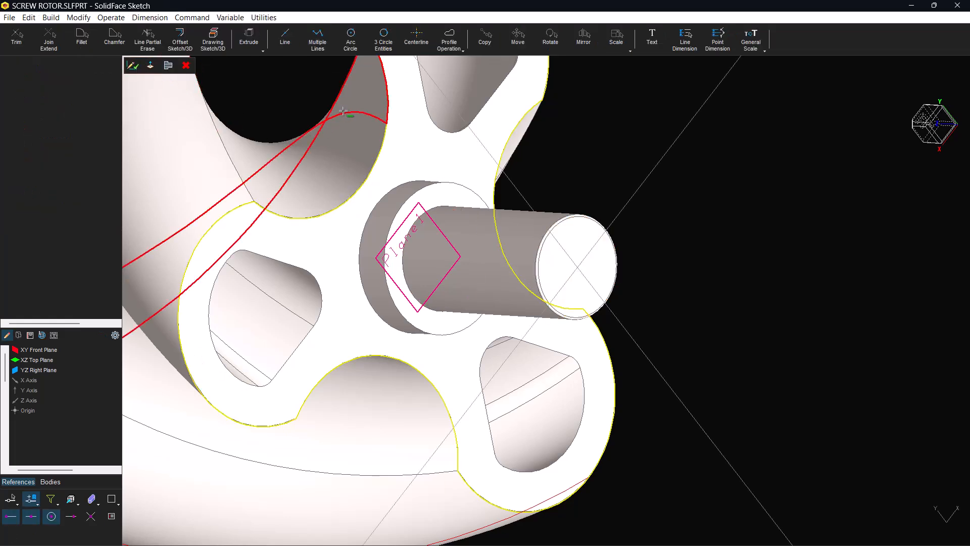
click(460, 43)
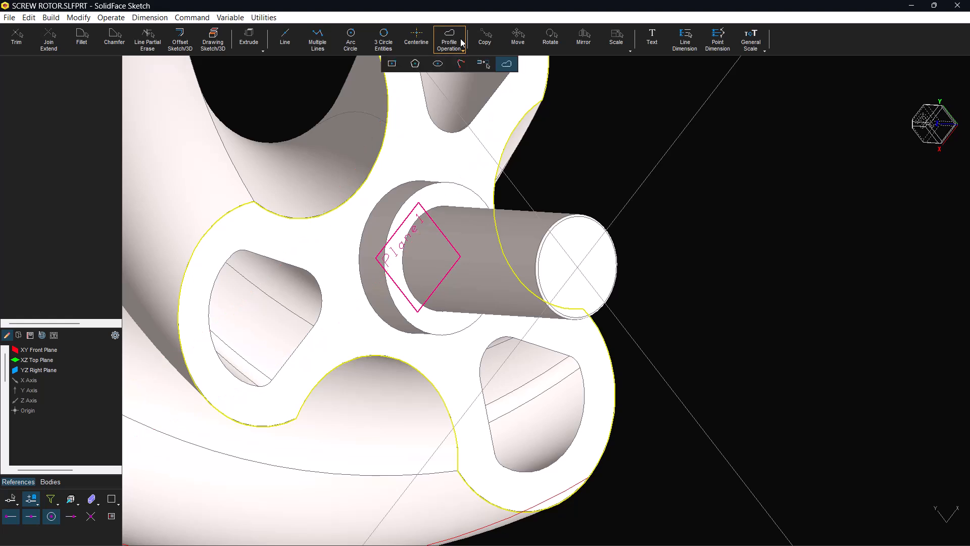
click(391, 63)
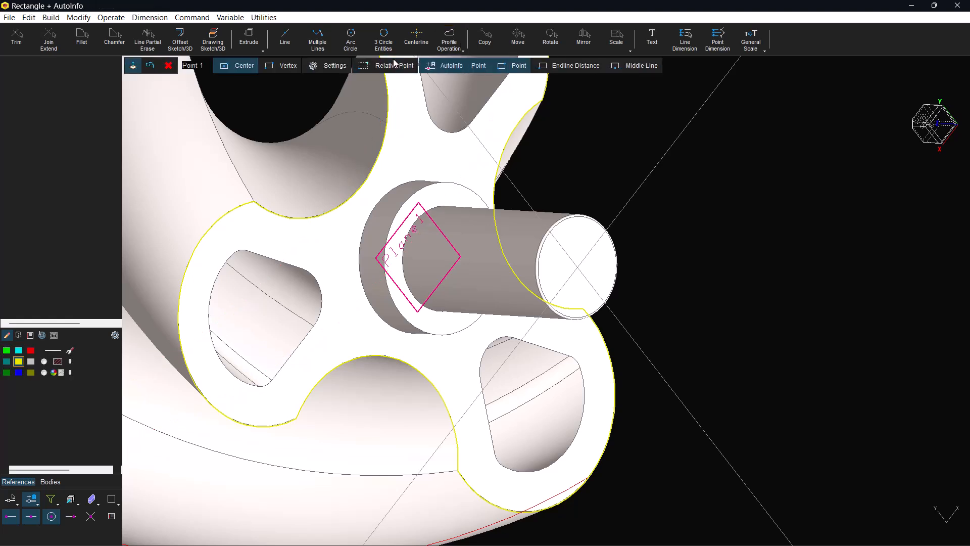
right_click(554, 169)
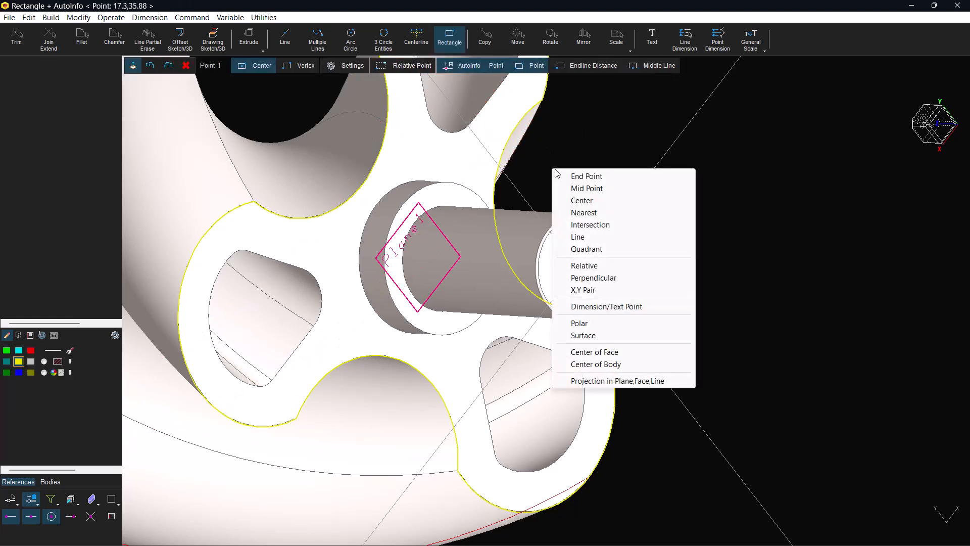
click(588, 249)
click(560, 222)
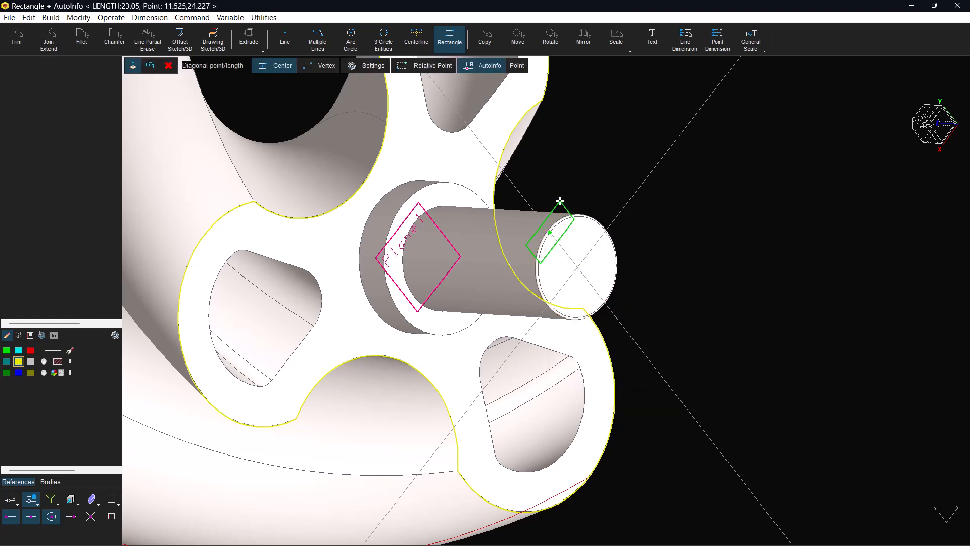
text(4)
key(Return)
text(4)
key(Return)
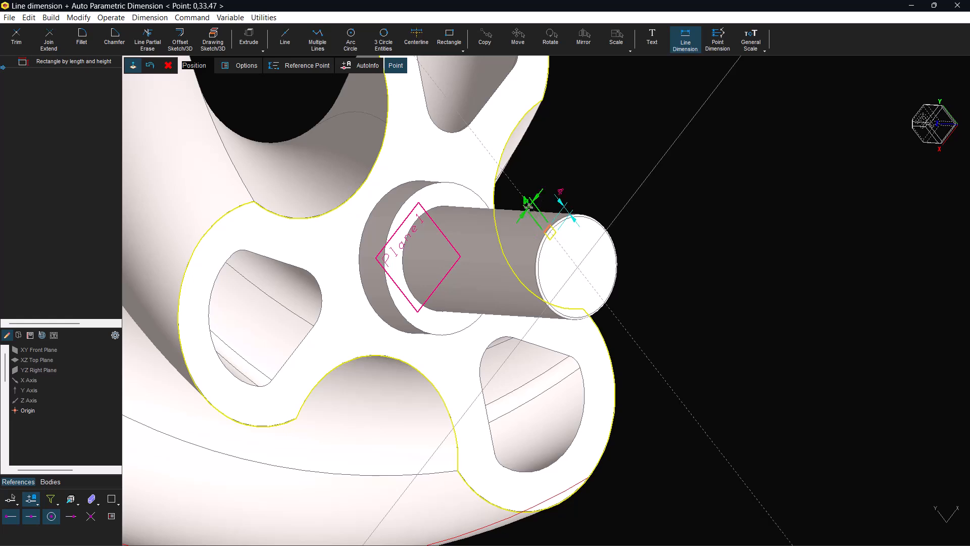
middle_drag(580, 254, 481, 292)
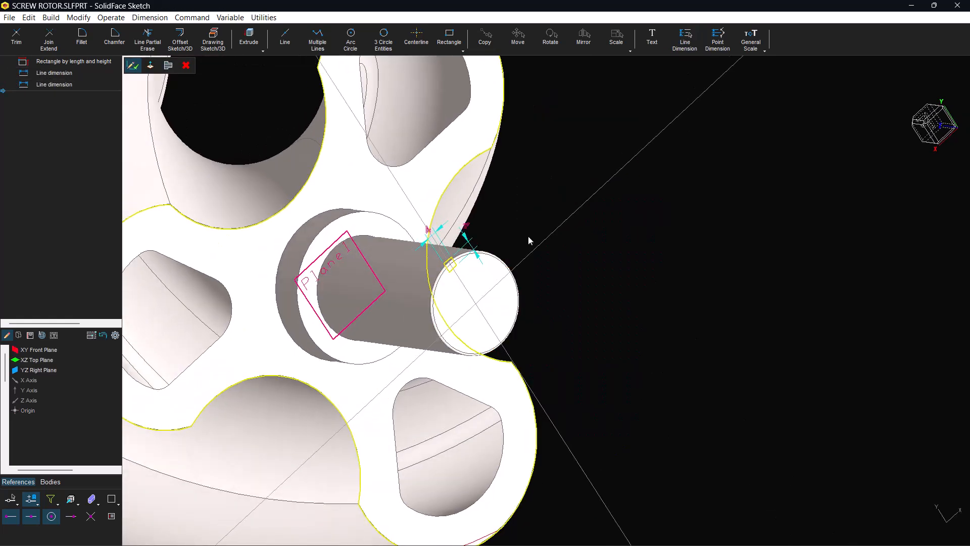
Extrude the small rectangle as a cut into the shaft with a distance of 30
click(258, 45)
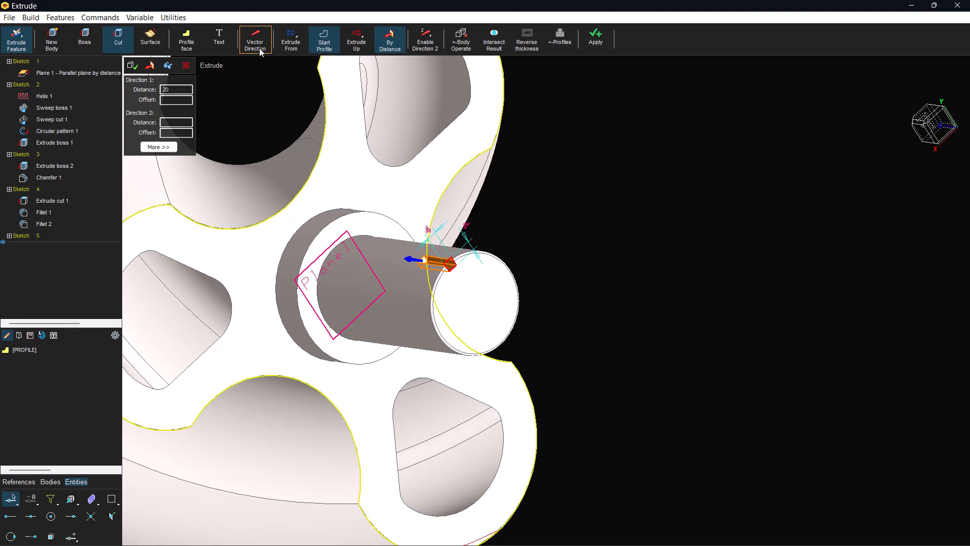
double_click(177, 90)
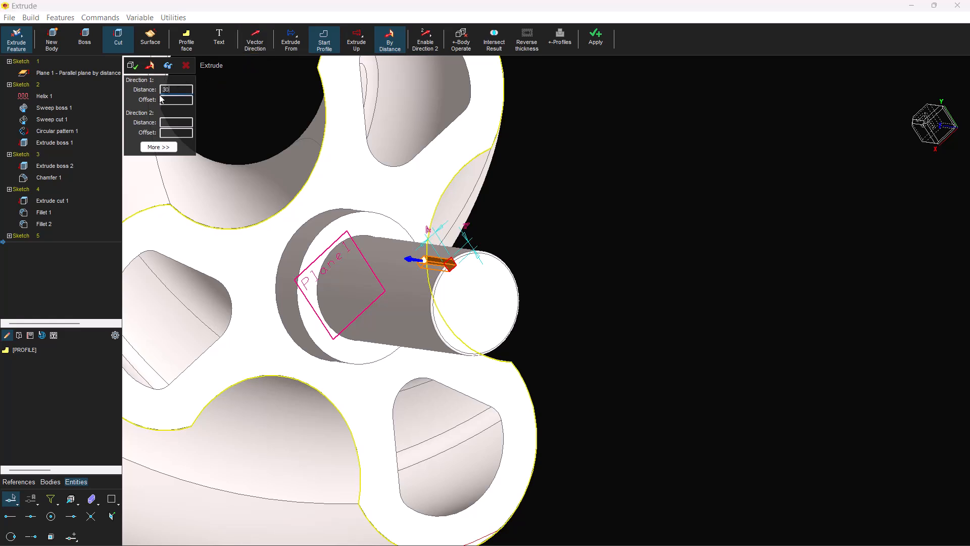
click(168, 67)
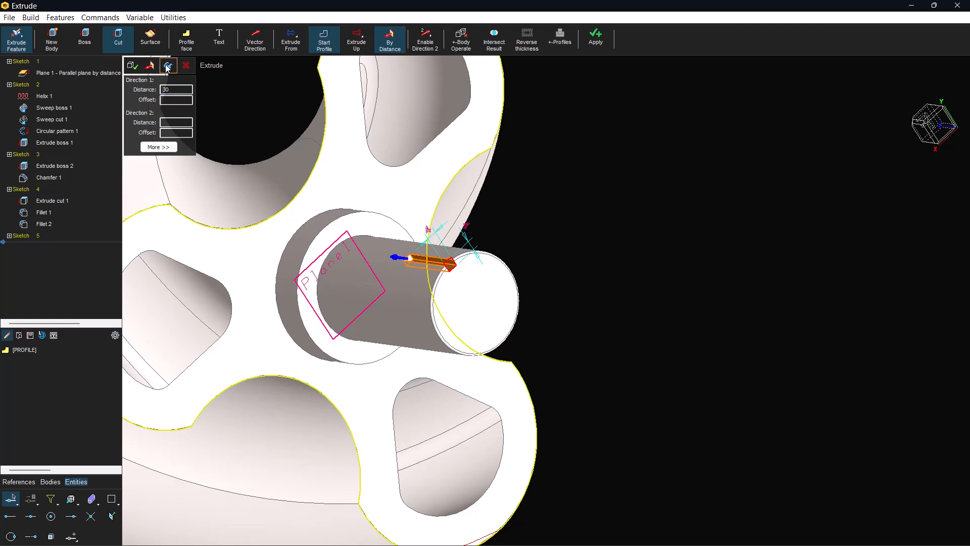
click(131, 67)
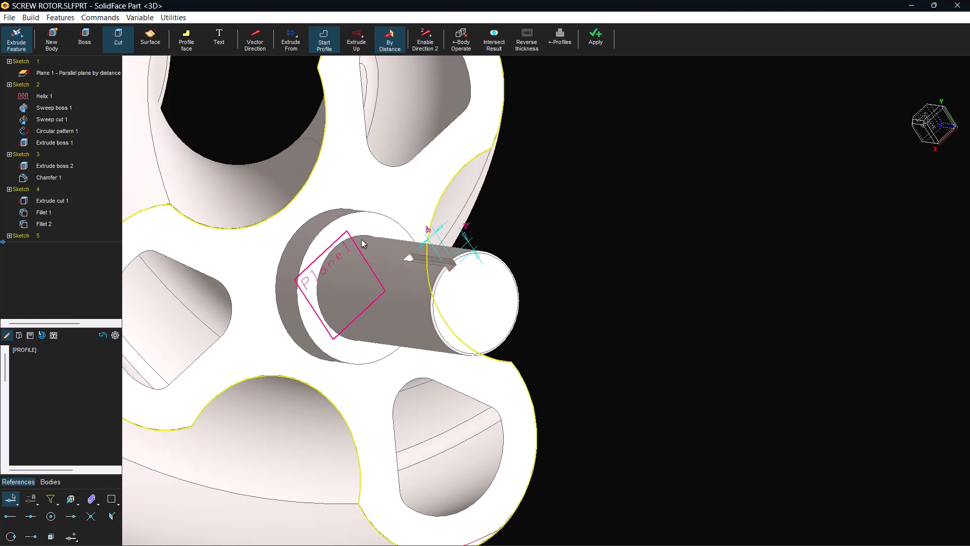
Fillet both short corner edges at the small keyway's closed end with radius 2, using wireframe display for selection
scroll(432, 253, up, 5)
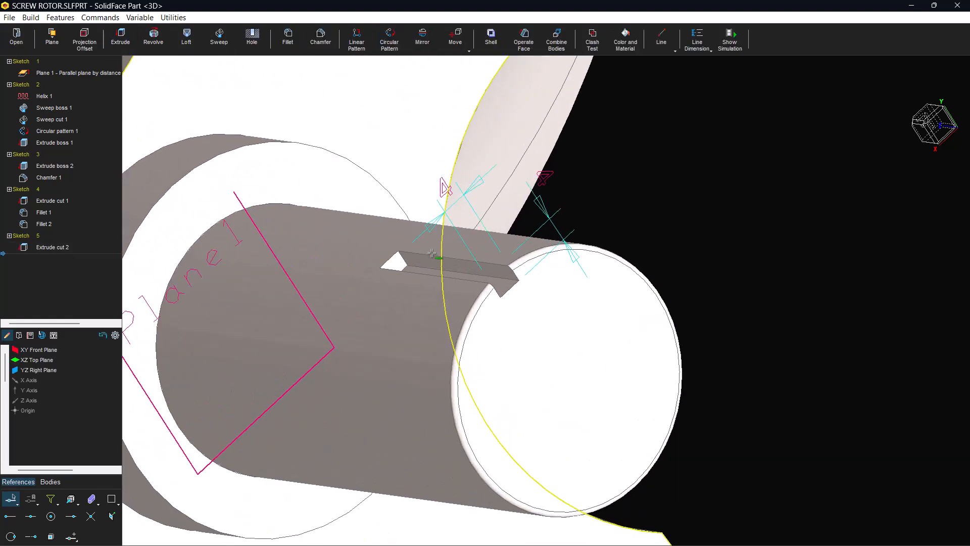
scroll(432, 253, up, 3)
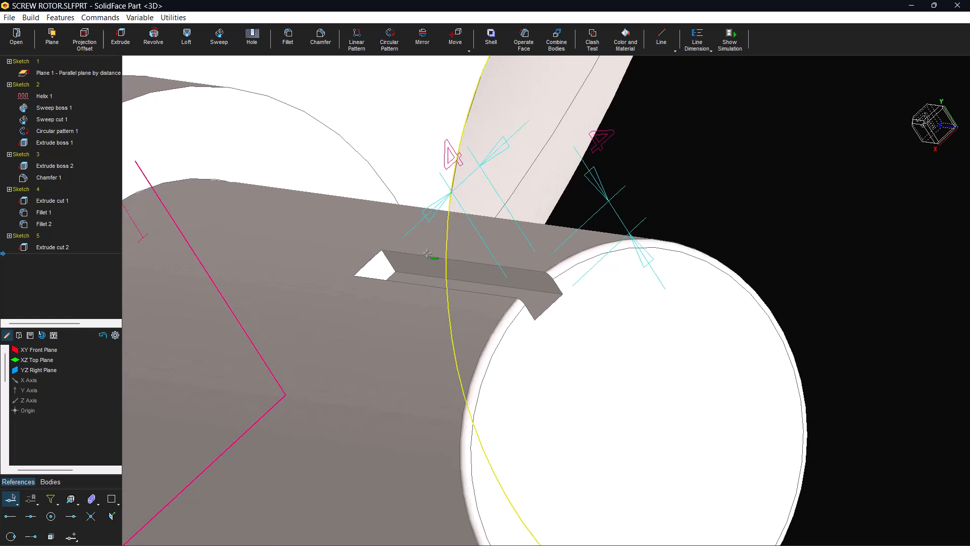
click(92, 500)
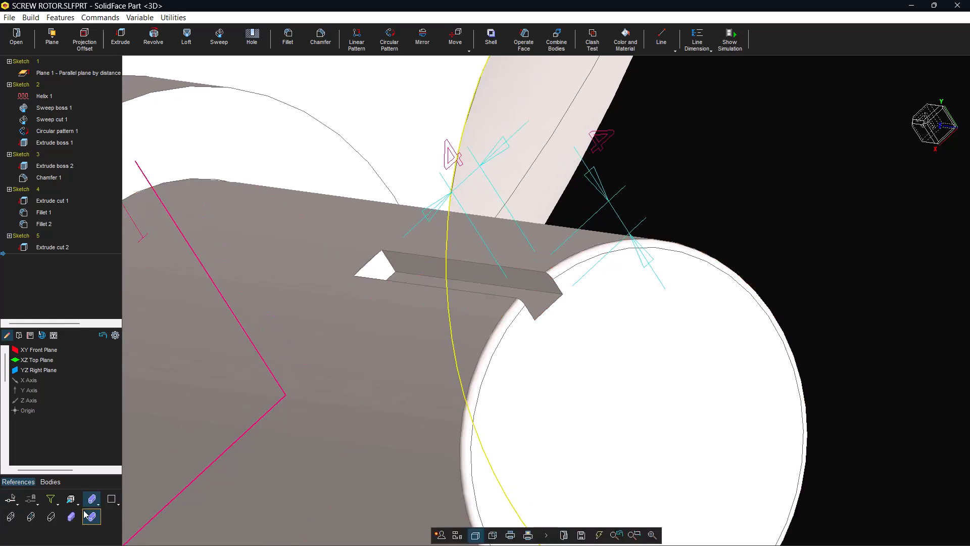
click(52, 517)
click(36, 520)
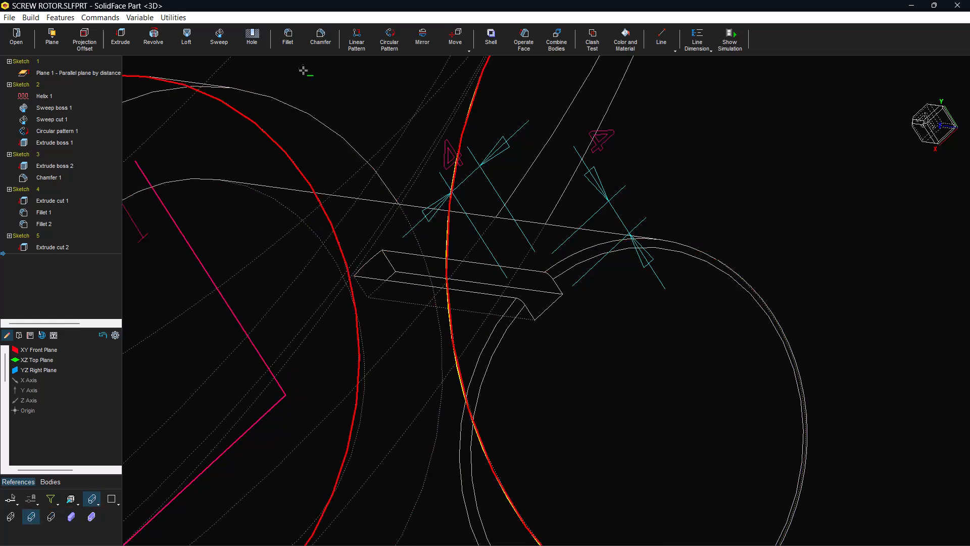
click(287, 36)
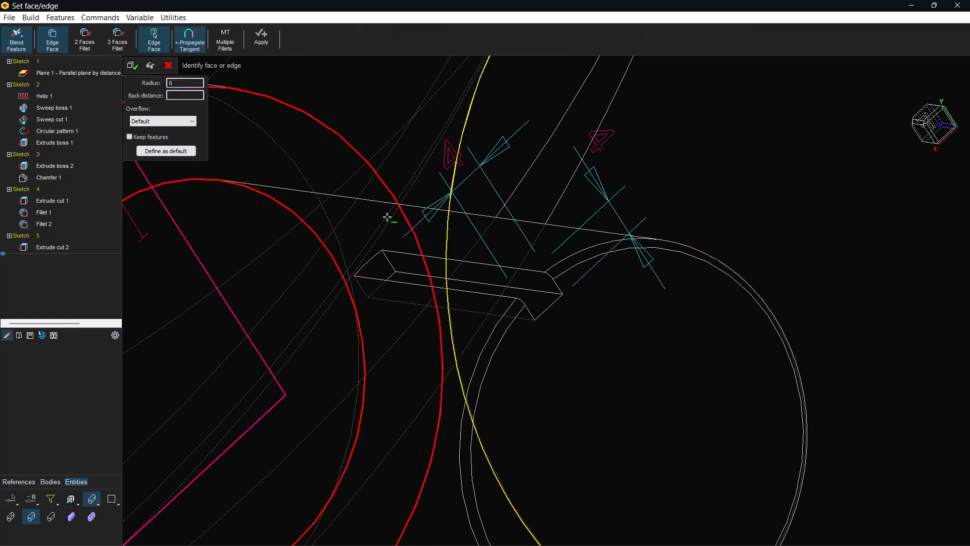
click(387, 261)
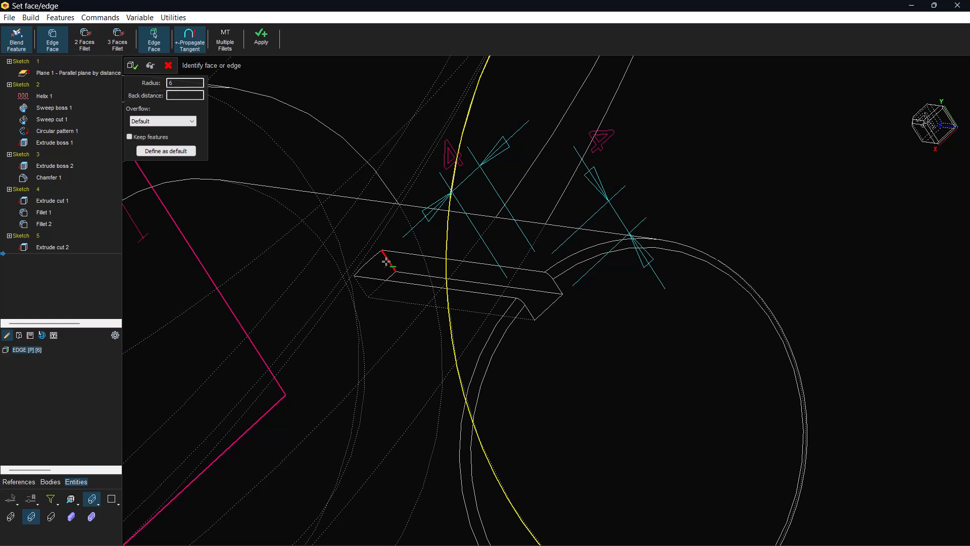
click(361, 288)
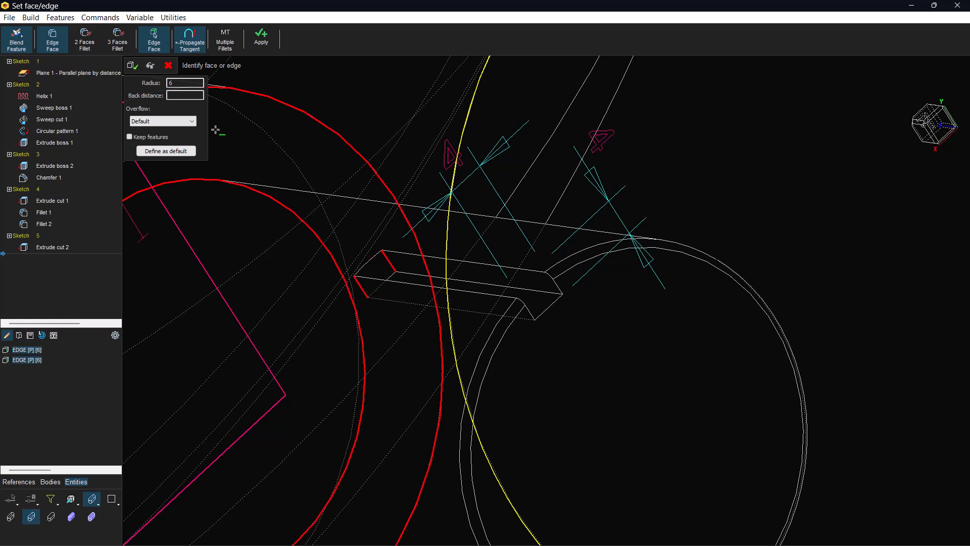
drag(185, 83, 155, 87)
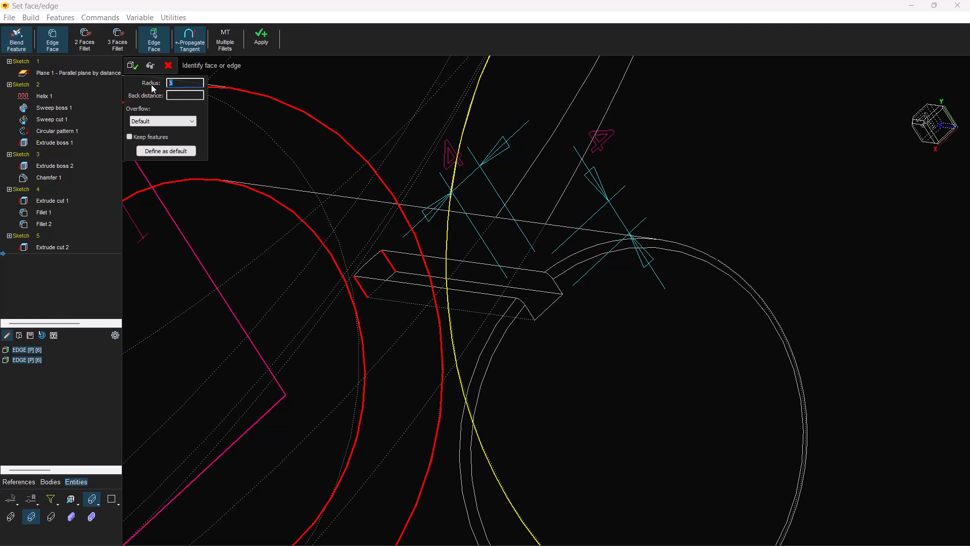
text(2)
click(153, 69)
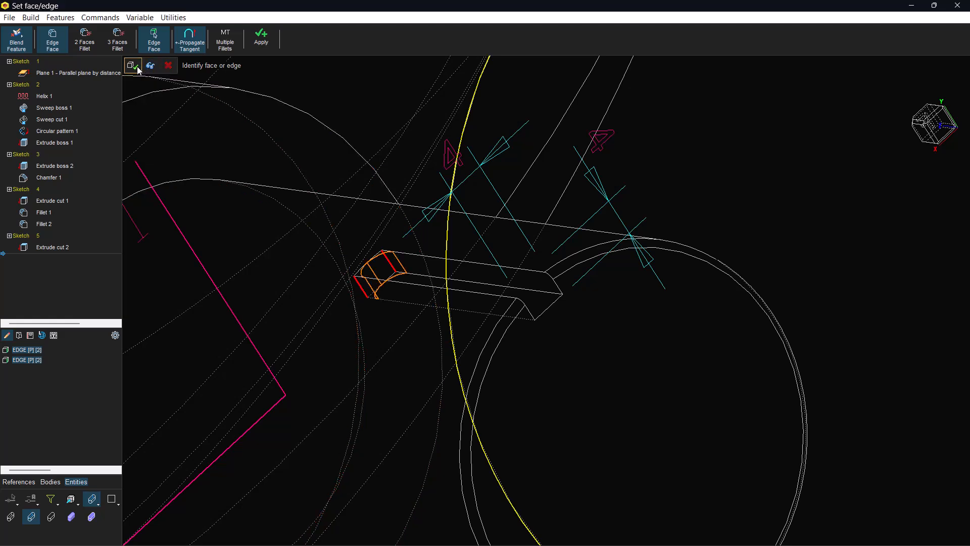
click(133, 66)
Start a circular pattern of features for the small filleted keyway at the shaft end
middle_drag(303, 172, 306, 121)
scroll(425, 208, down, 5)
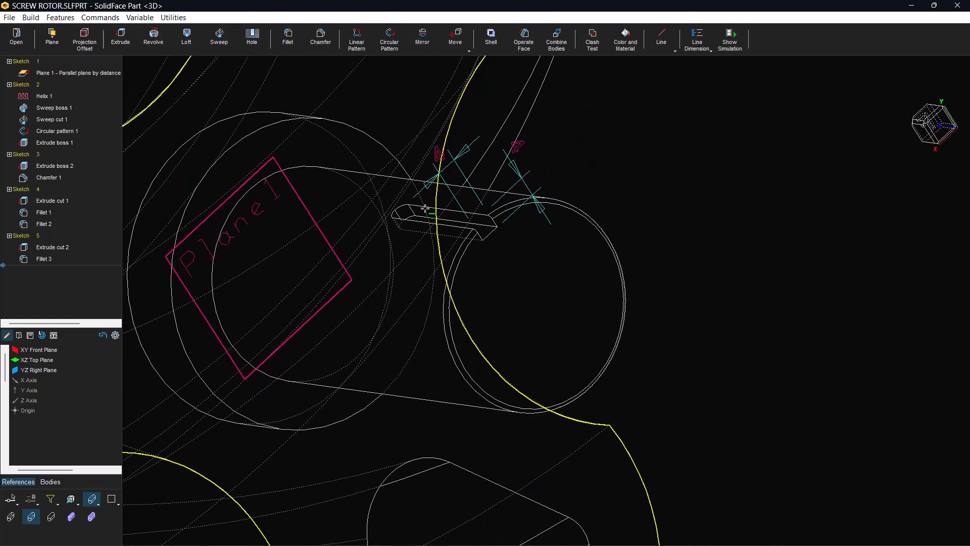
scroll(429, 212, up, 2)
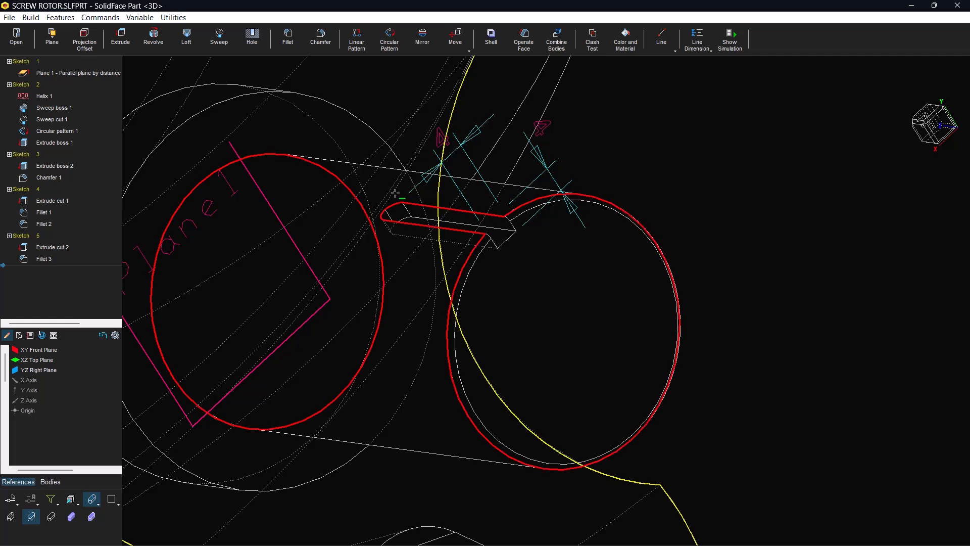
click(390, 41)
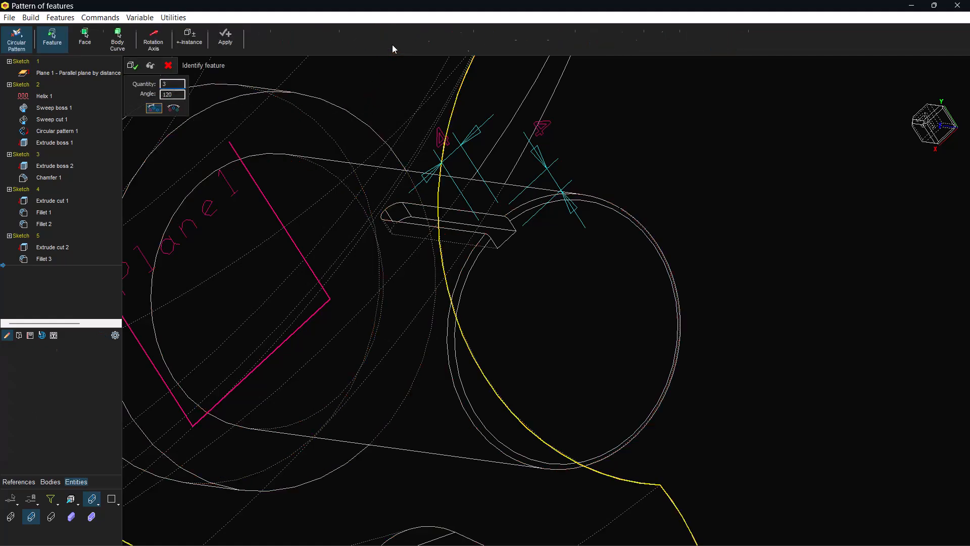
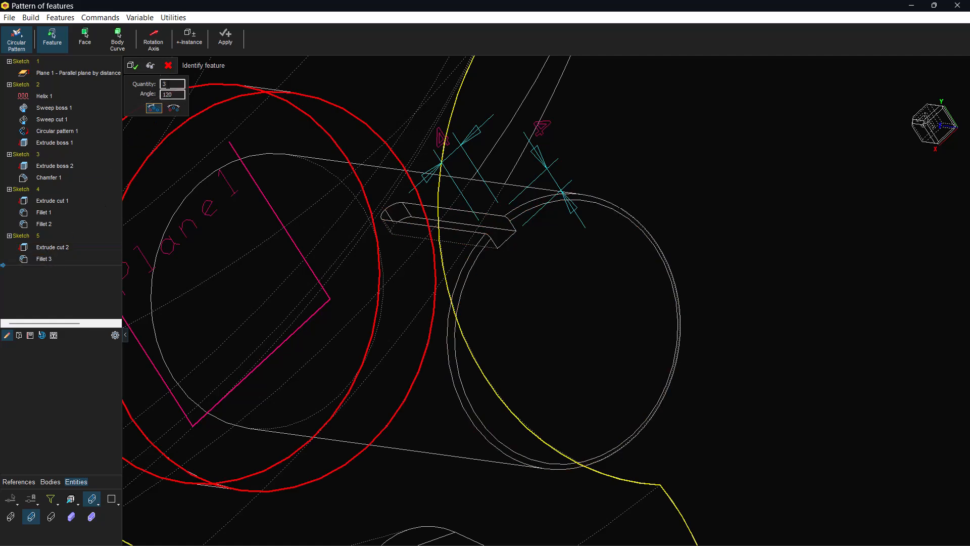
Pattern the small keyway's cut and its fillet circularly around the shaft axis, with quantity 20 and angle 18
double_click(168, 84)
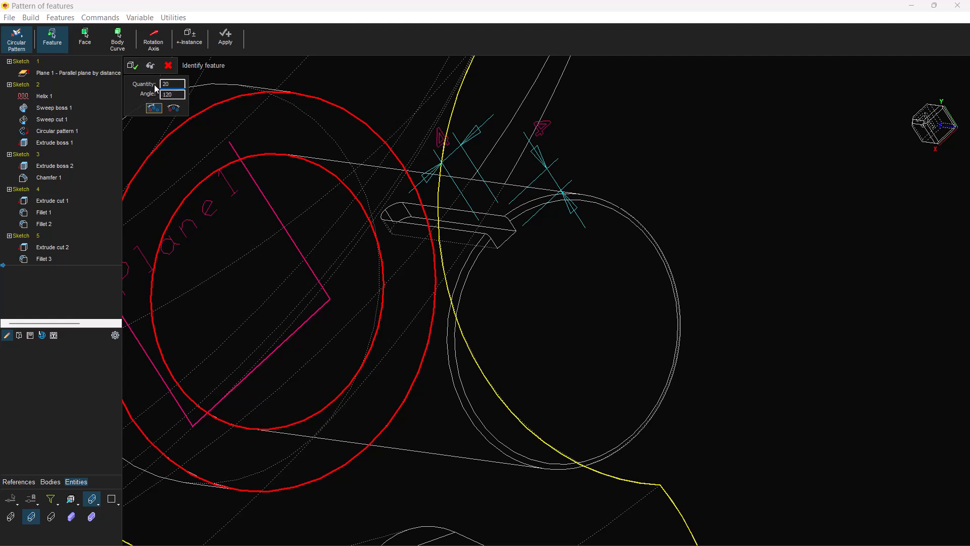
key(Tab)
click(56, 248)
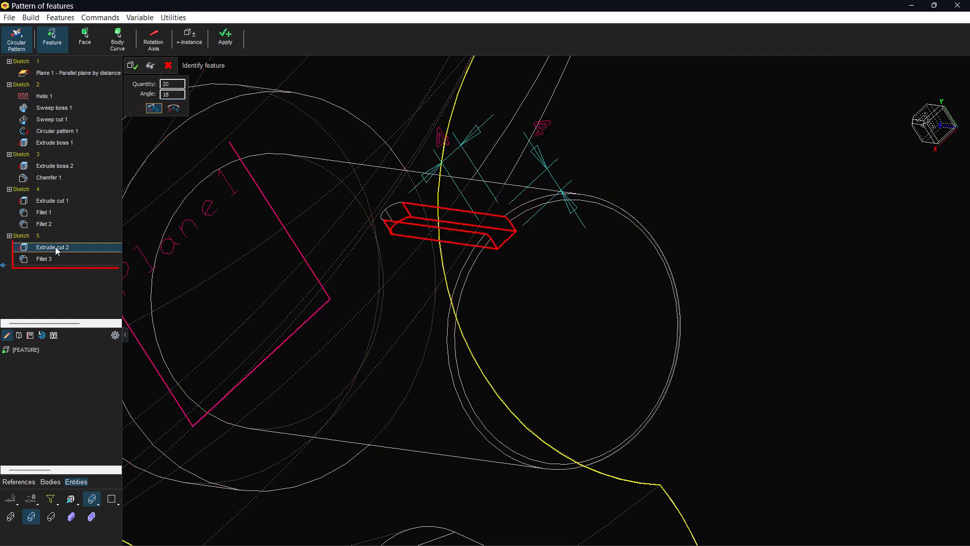
click(43, 259)
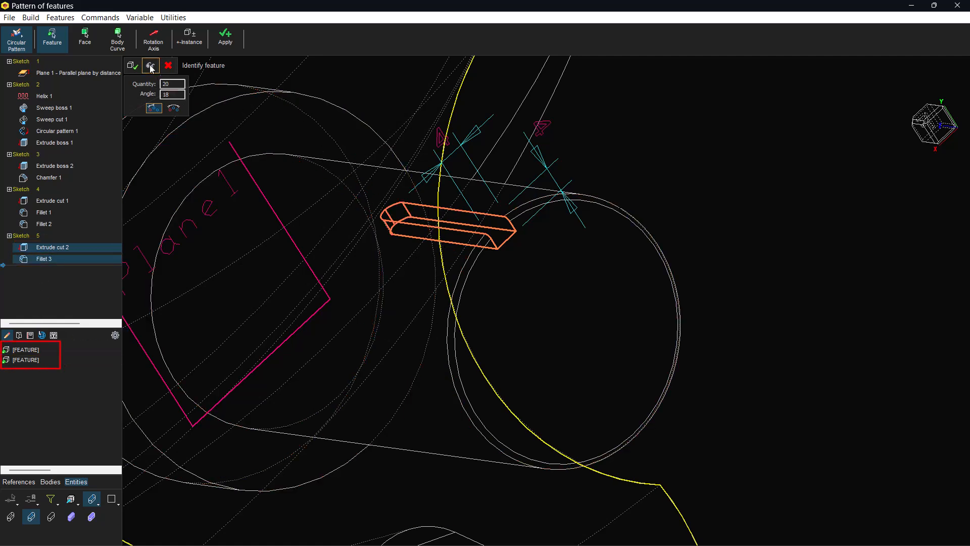
click(158, 45)
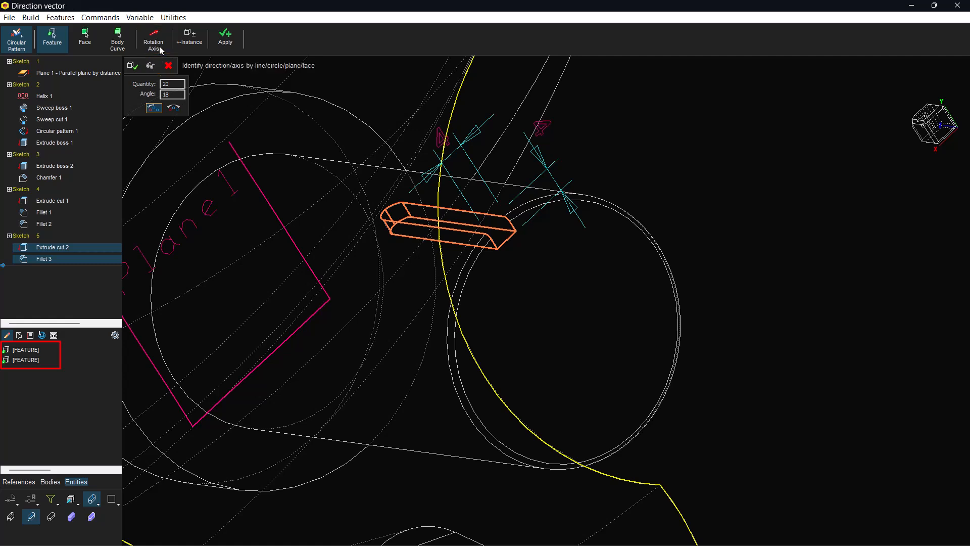
click(533, 207)
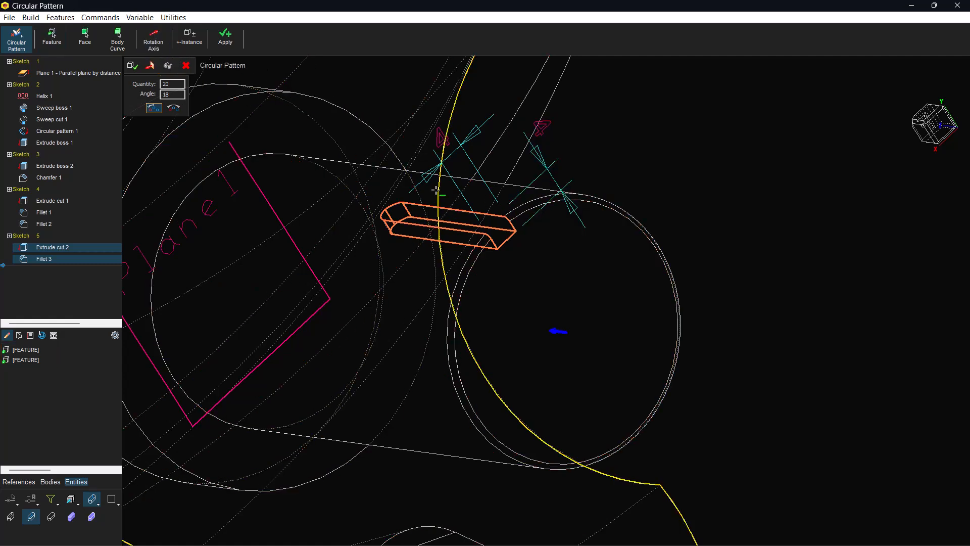
click(168, 66)
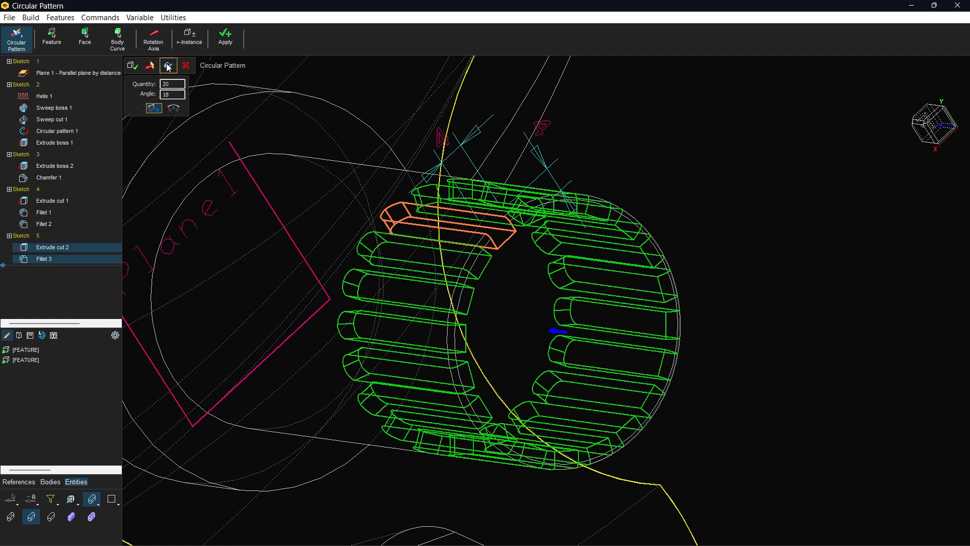
click(135, 67)
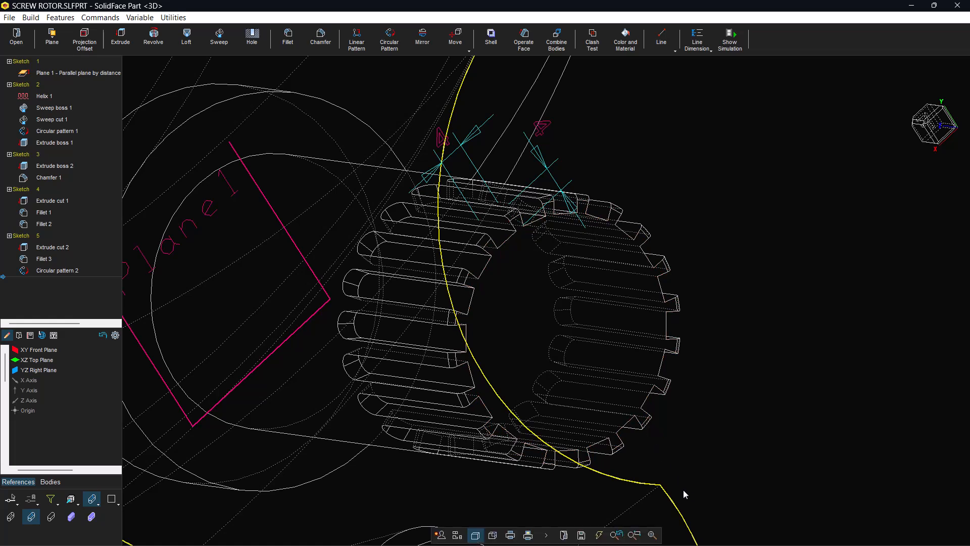
View the whole rotor in shaded display with edges
click(92, 516)
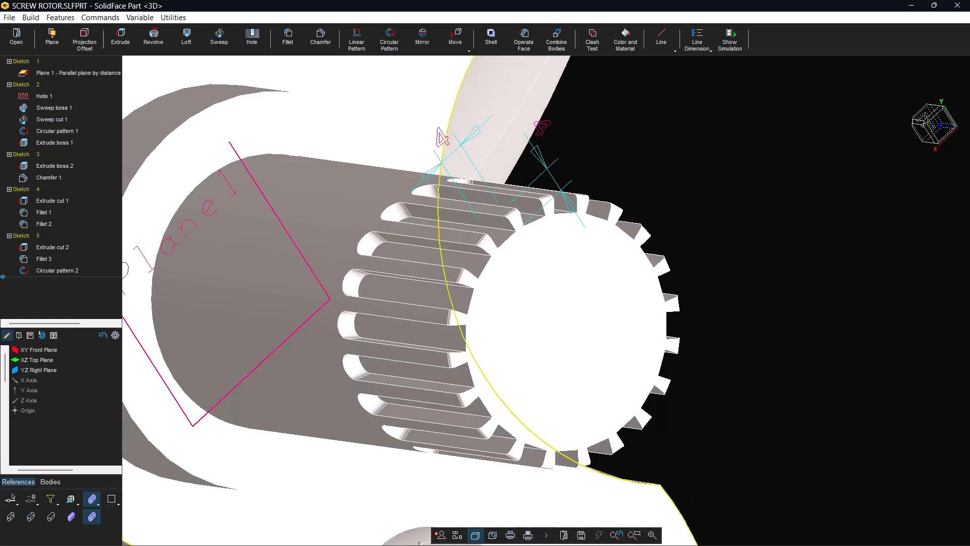
click(656, 537)
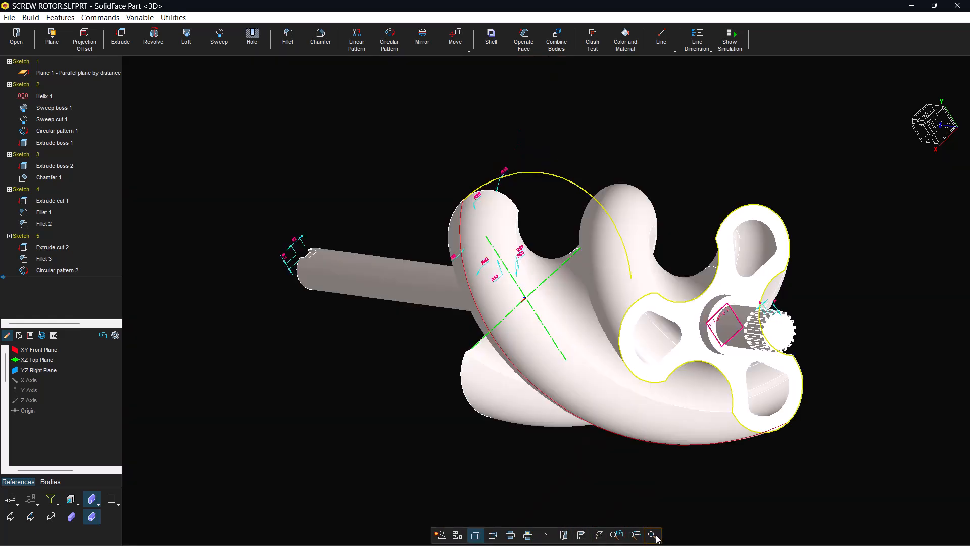
mouse_move(666, 464)
middle_down()
mouse_move(625, 454)
mouse_move(622, 467)
mouse_move(661, 463)
middle_up()
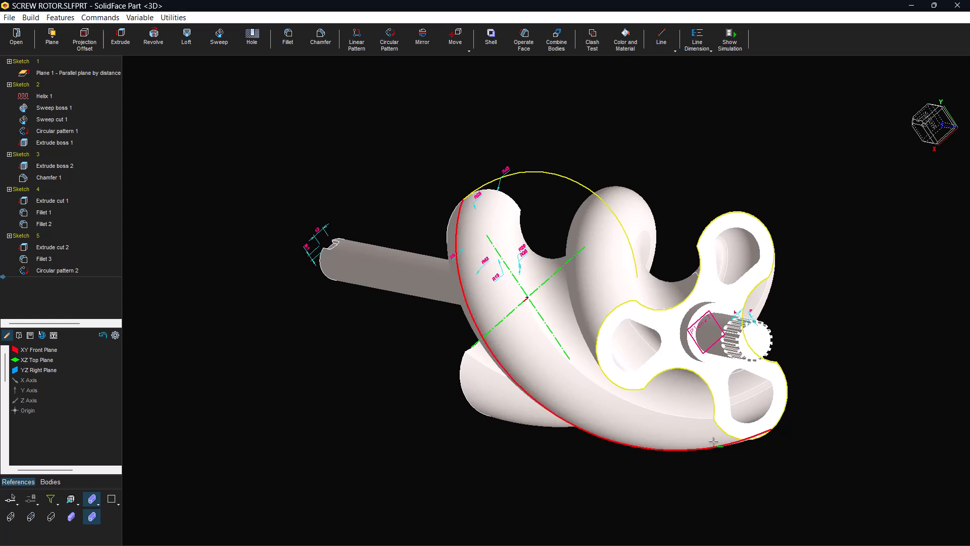
Switch the model to hidden-line display and hide the sketches, dimensions, reference plane and helix curve
click(51, 517)
ctrl+middle_drag(352, 353, 304, 318)
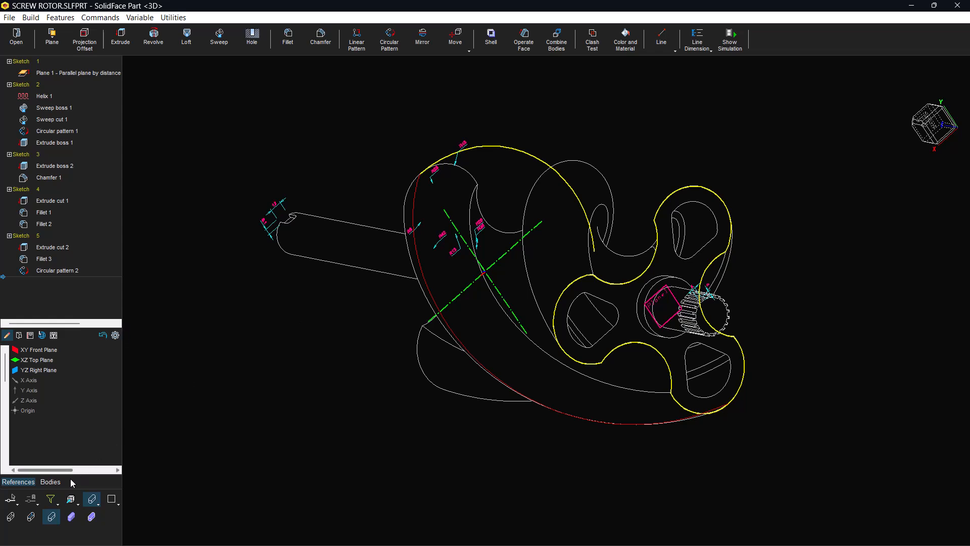
click(55, 498)
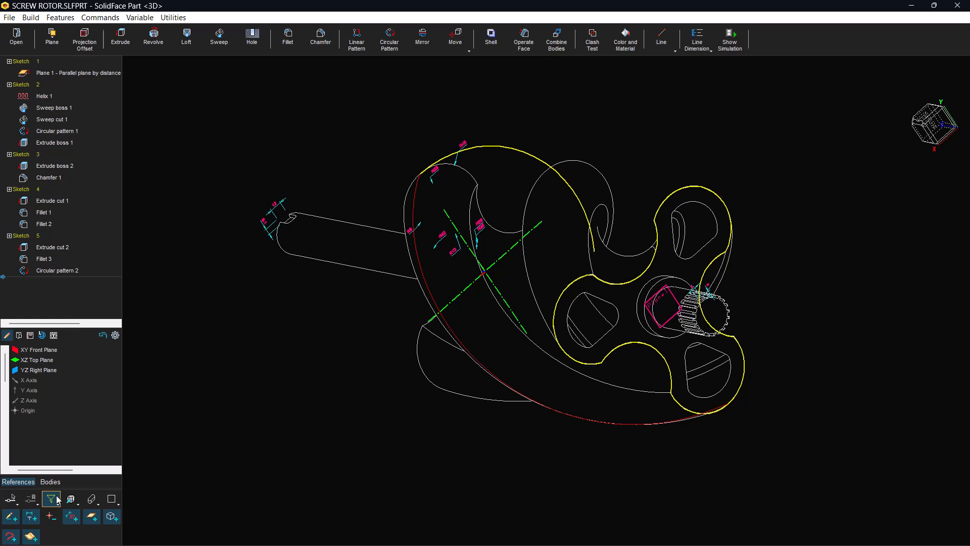
click(12, 517)
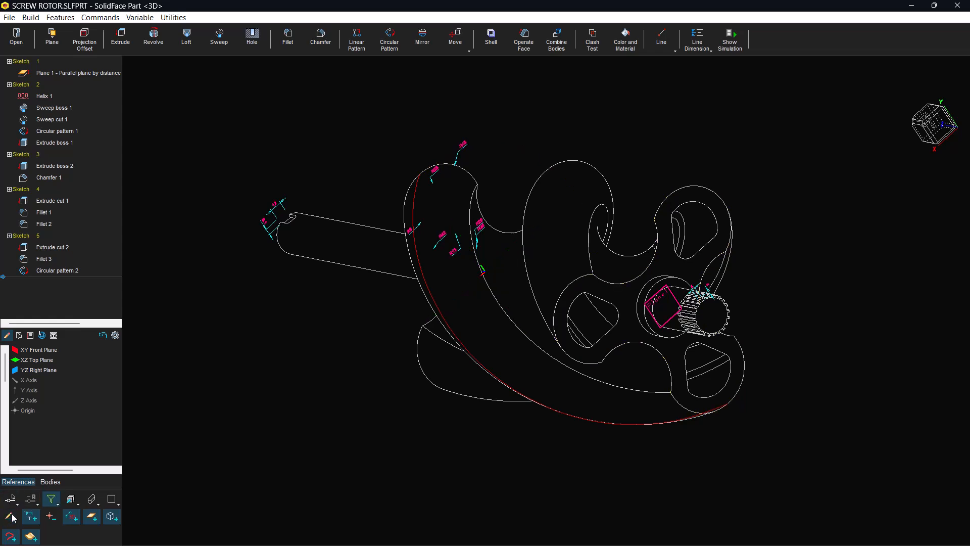
click(30, 518)
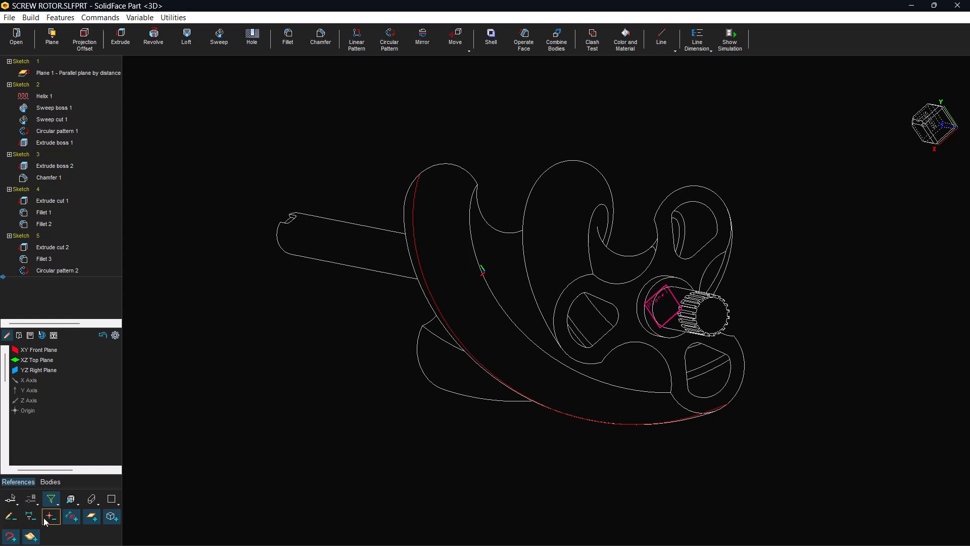
click(69, 518)
click(93, 518)
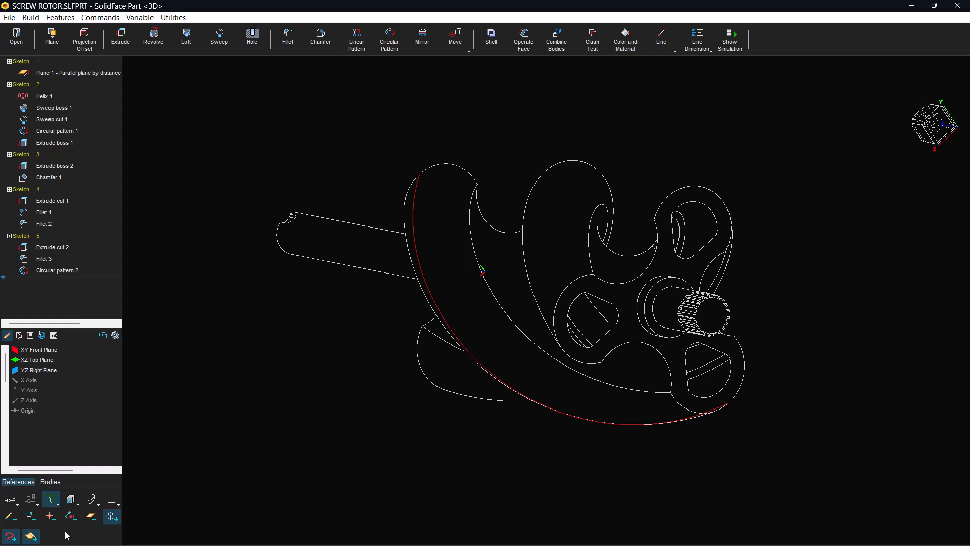
click(12, 536)
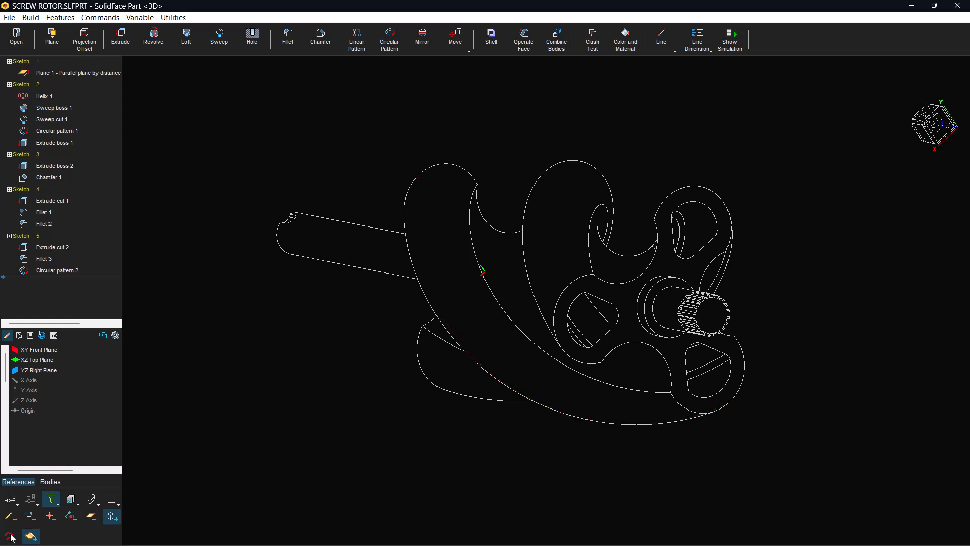
mouse_move(352, 543)
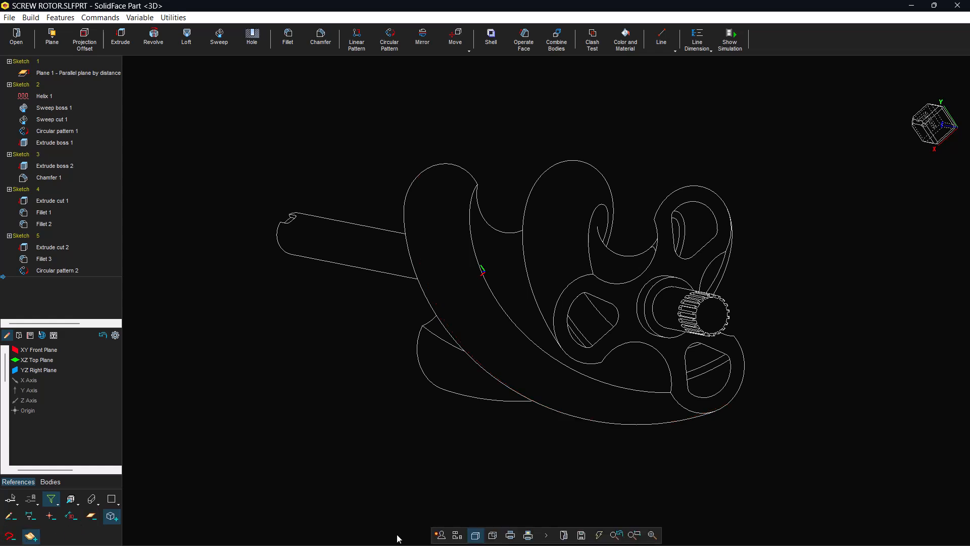
Display the model's edges with bold lines and set the view to isometric
click(653, 534)
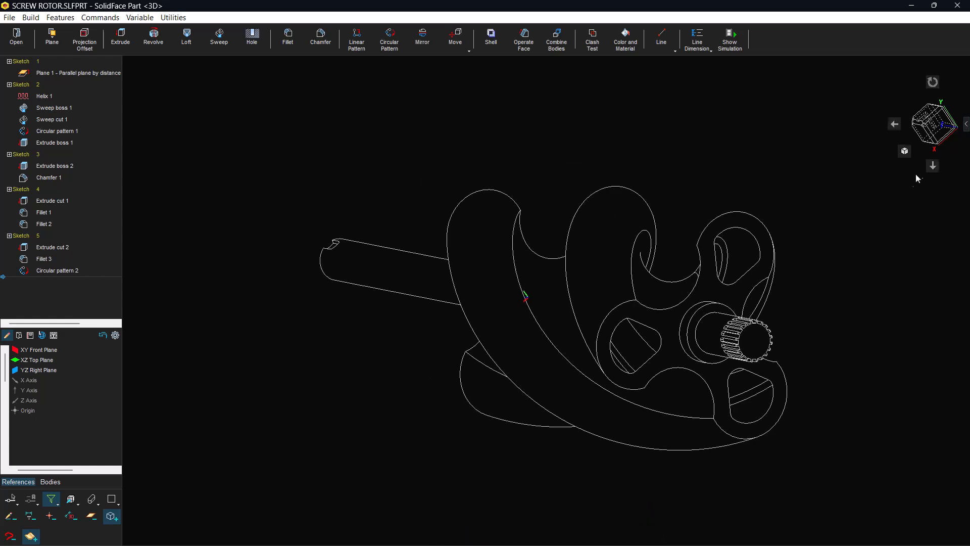
click(966, 124)
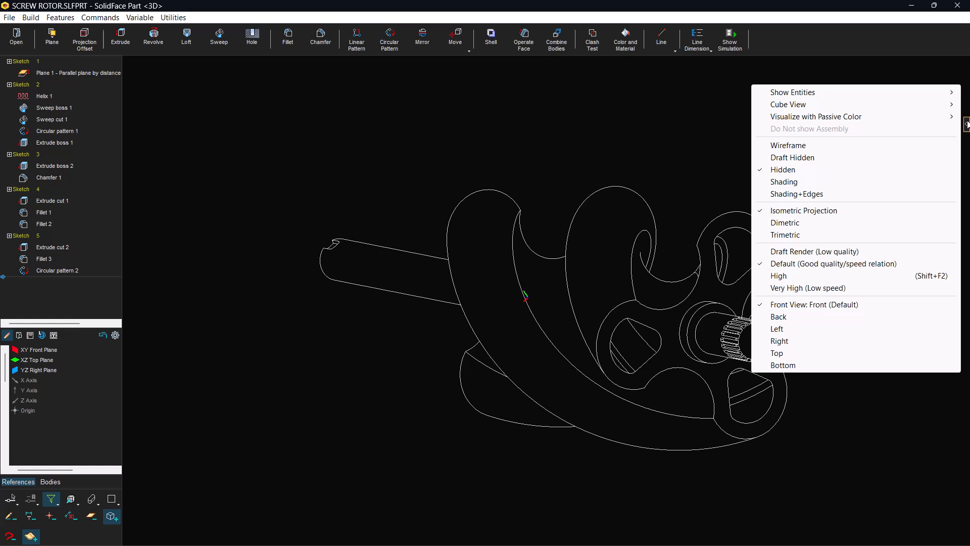
mouse_move(834, 96)
click(733, 96)
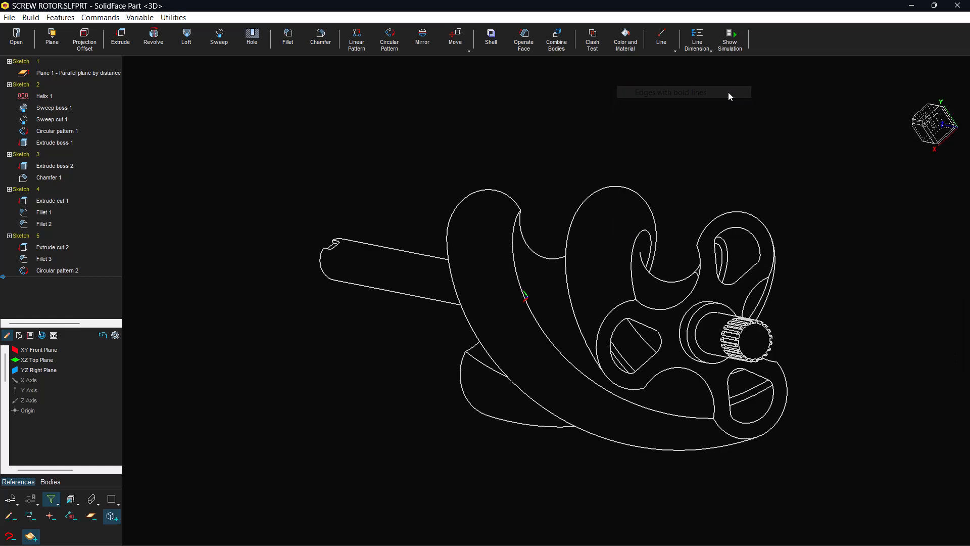
mouse_move(609, 535)
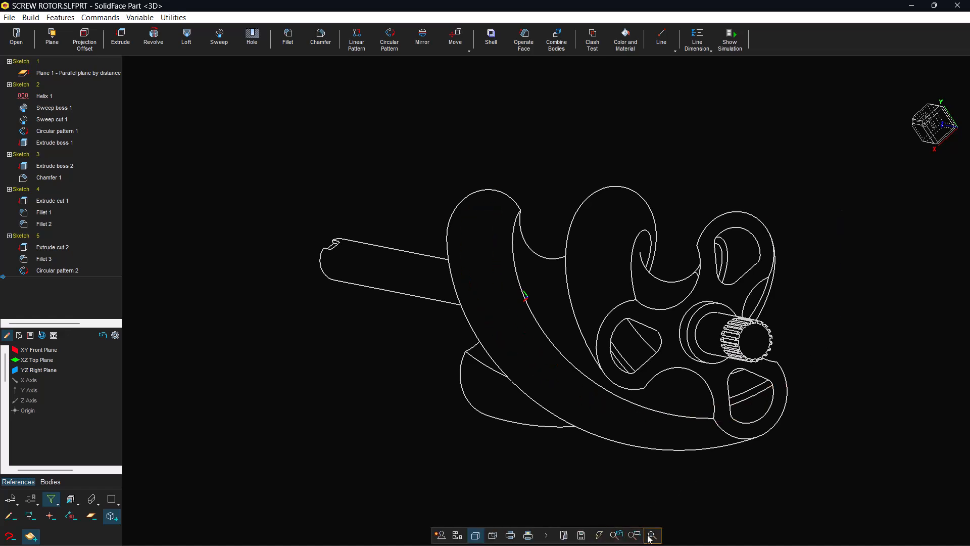
middle_drag(680, 460, 519, 495)
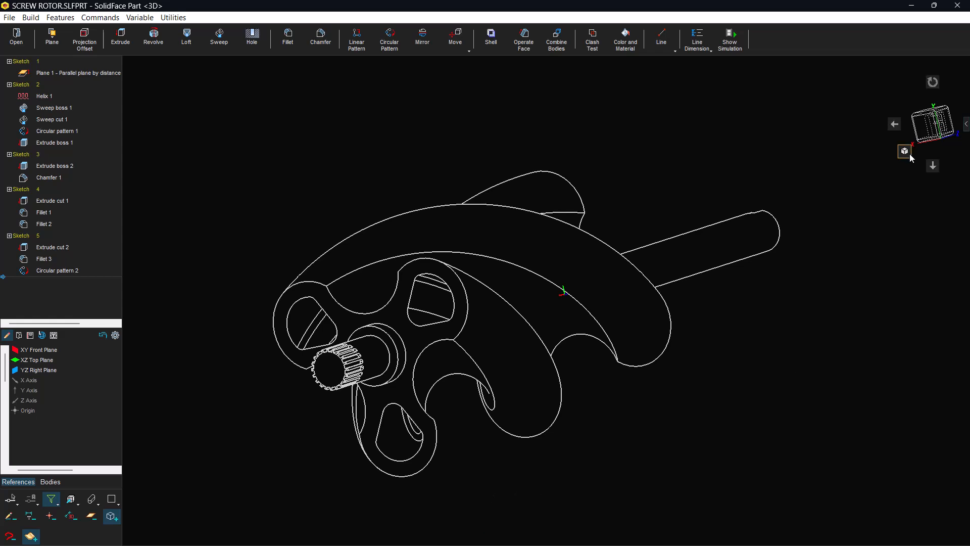
click(907, 152)
click(908, 151)
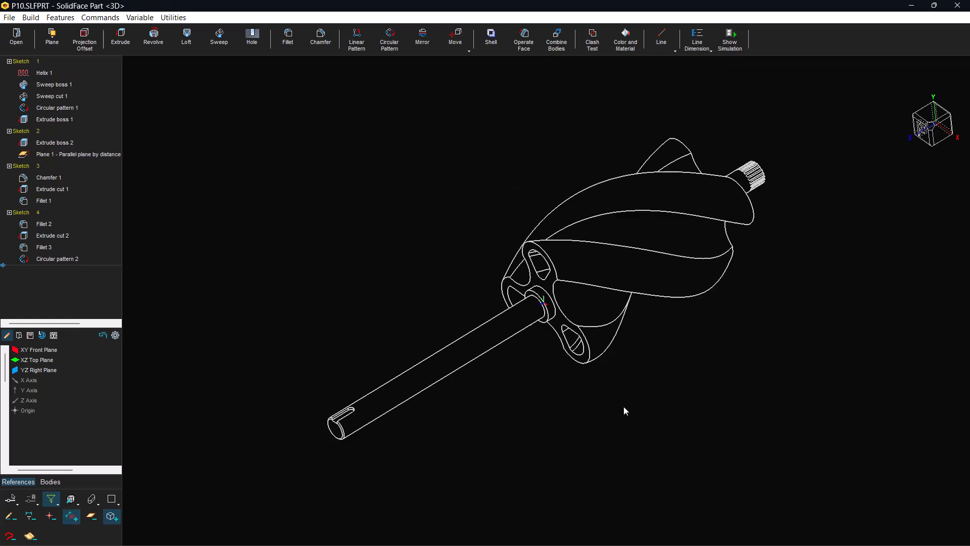
Add a two-point 3D dimension along the shaft from its keyed end face centre to the hub face centre, using centre snaps
mouse_move(586, 513)
click(626, 539)
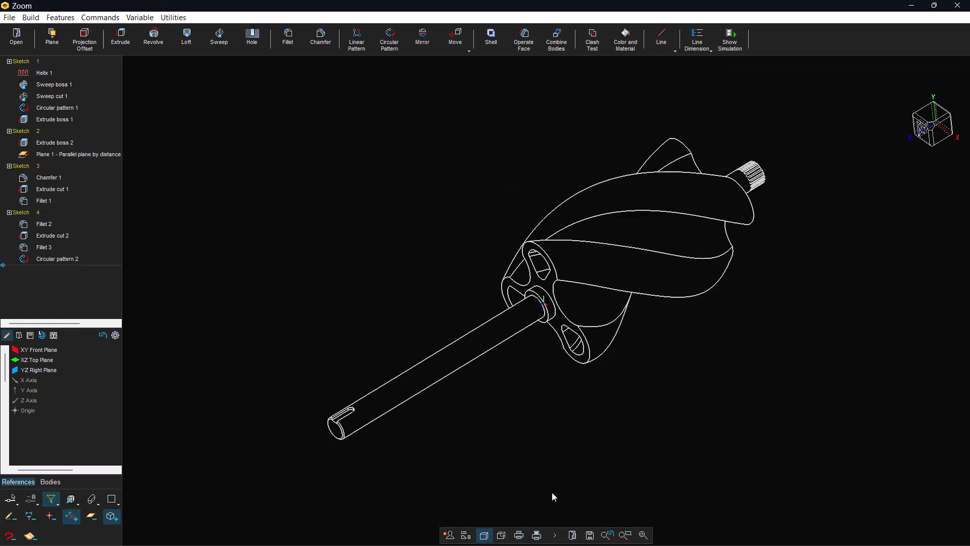
click(310, 459)
click(580, 212)
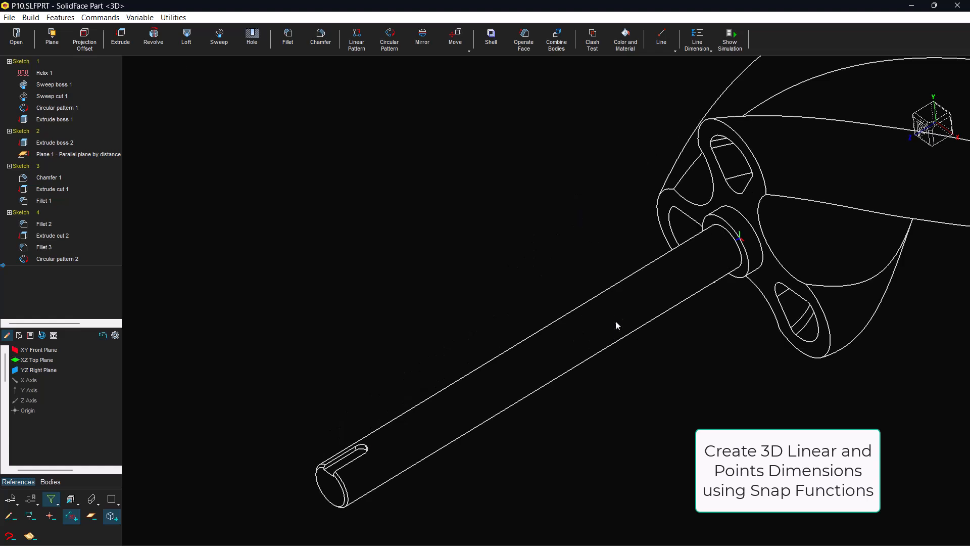
click(695, 50)
click(683, 52)
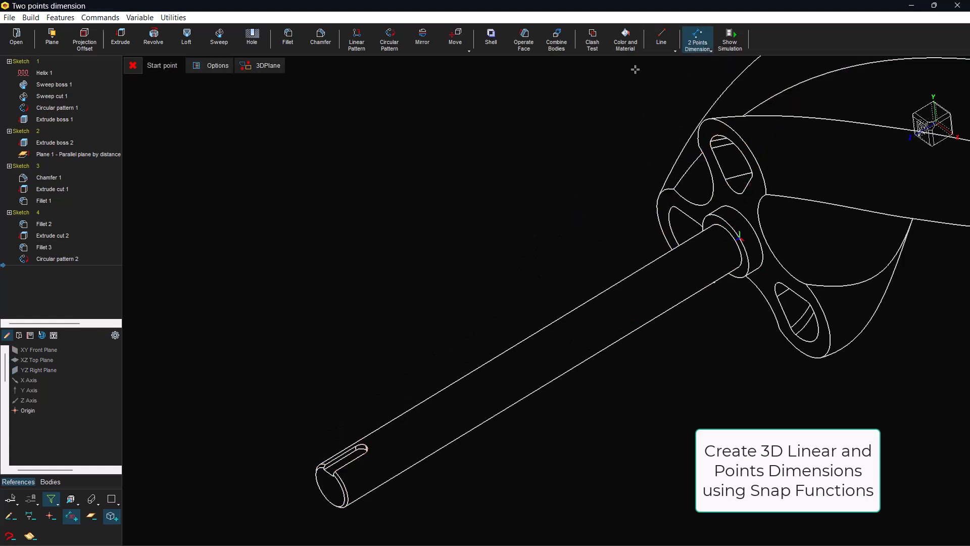
right_click(289, 332)
click(324, 366)
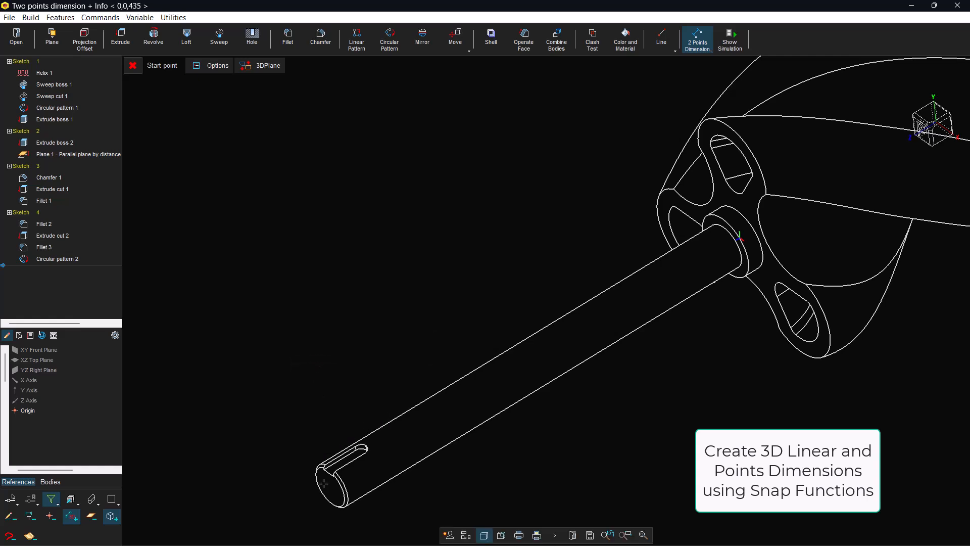
click(335, 482)
right_click(524, 284)
click(550, 316)
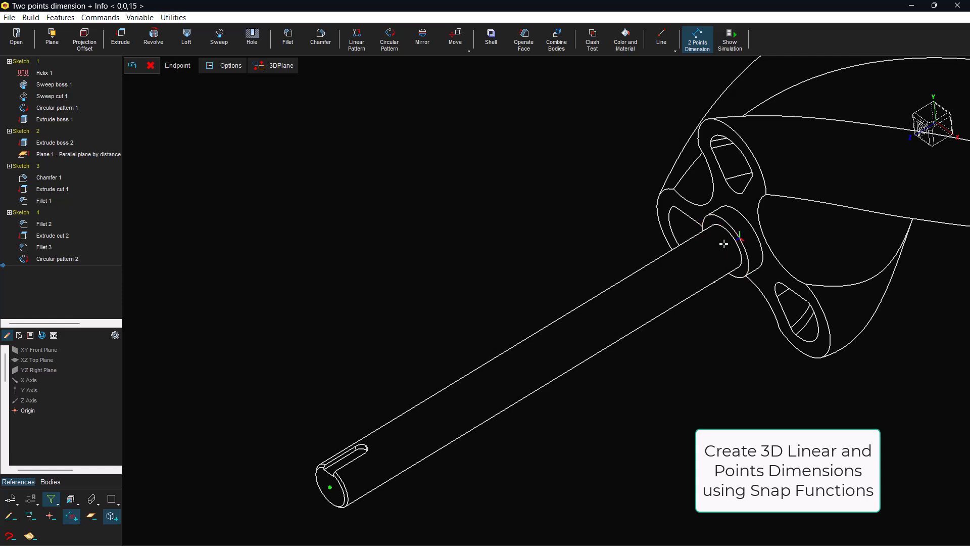
click(731, 235)
click(433, 227)
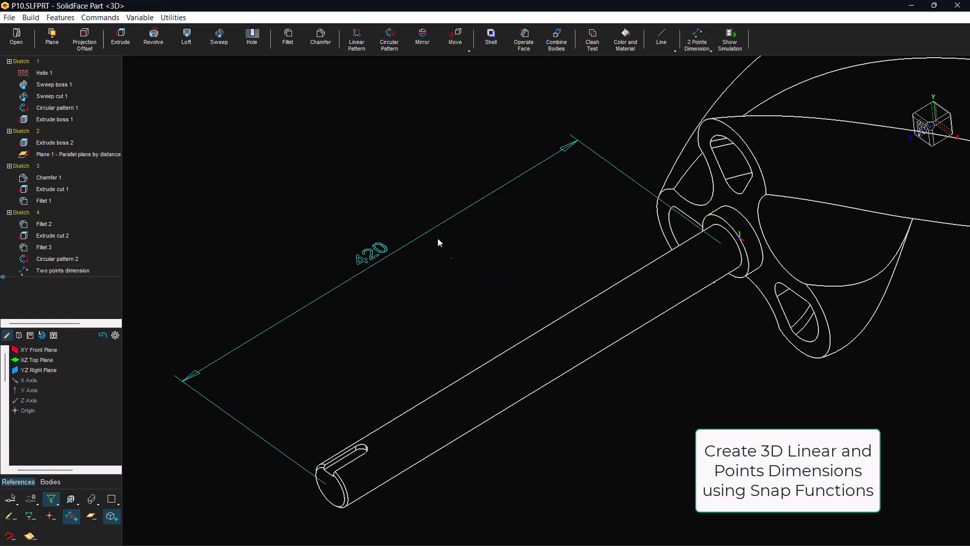
Review the general scale for texts and dimensions and accept it
click(710, 50)
click(721, 63)
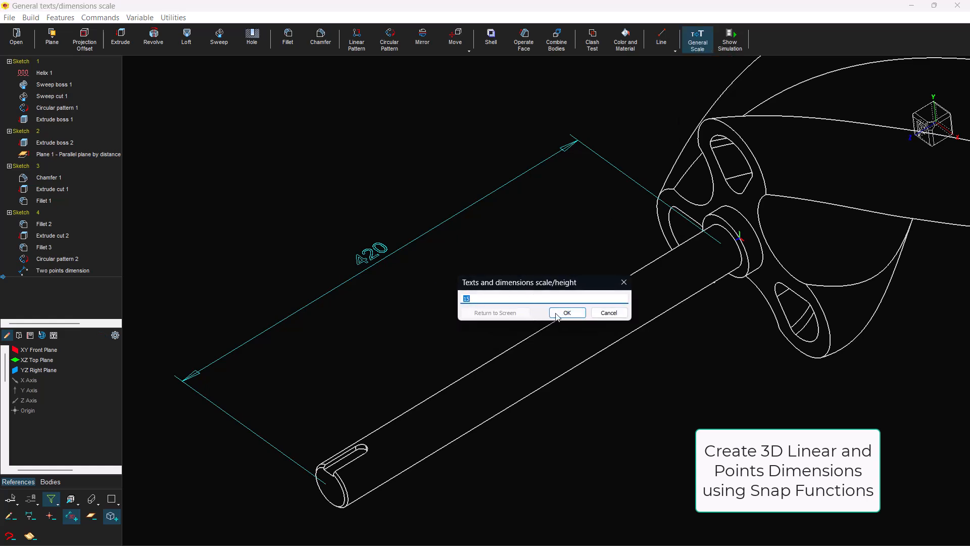
click(567, 313)
Add a two-point 3D dimension for the hub's thickness using centre snaps, placed beside the shaft length dimension
click(711, 50)
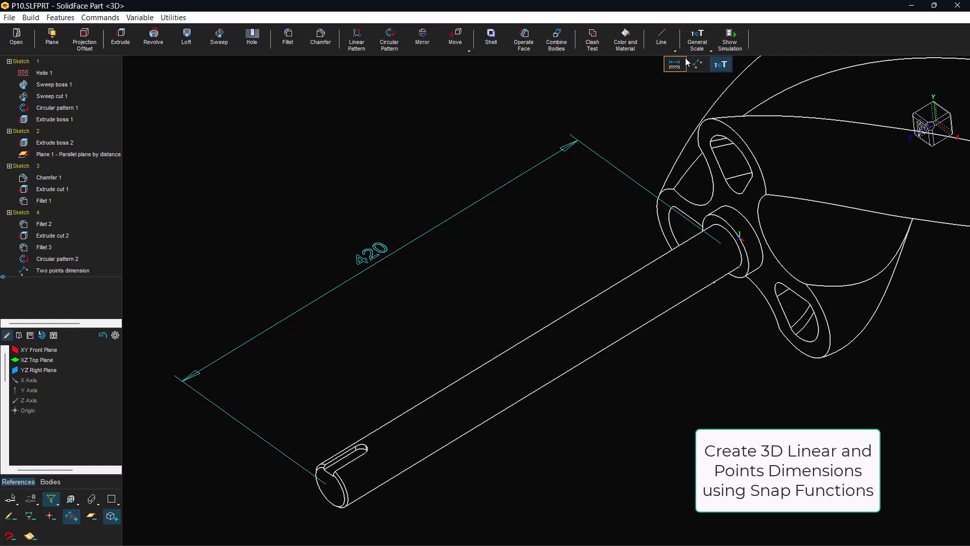
click(681, 61)
right_click(639, 130)
click(656, 166)
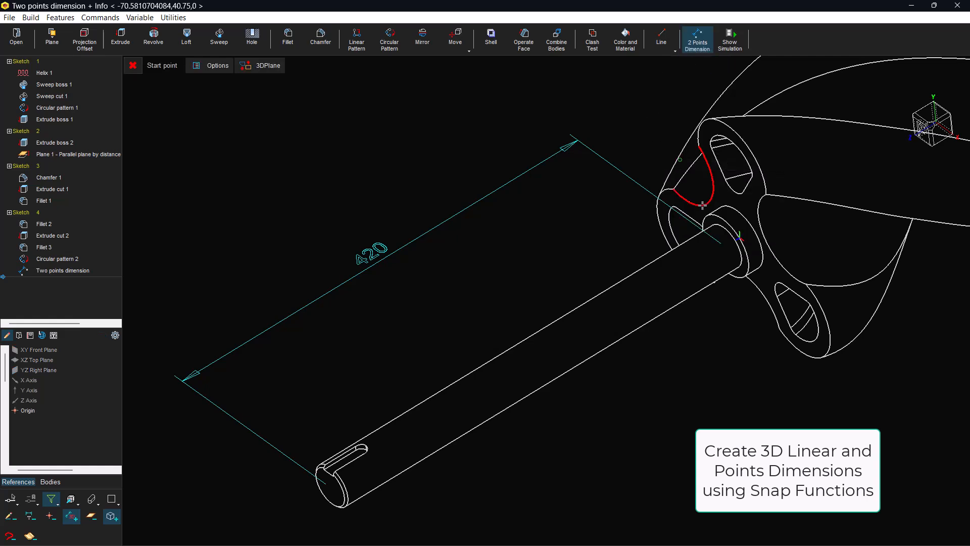
click(727, 242)
right_click(738, 256)
click(771, 294)
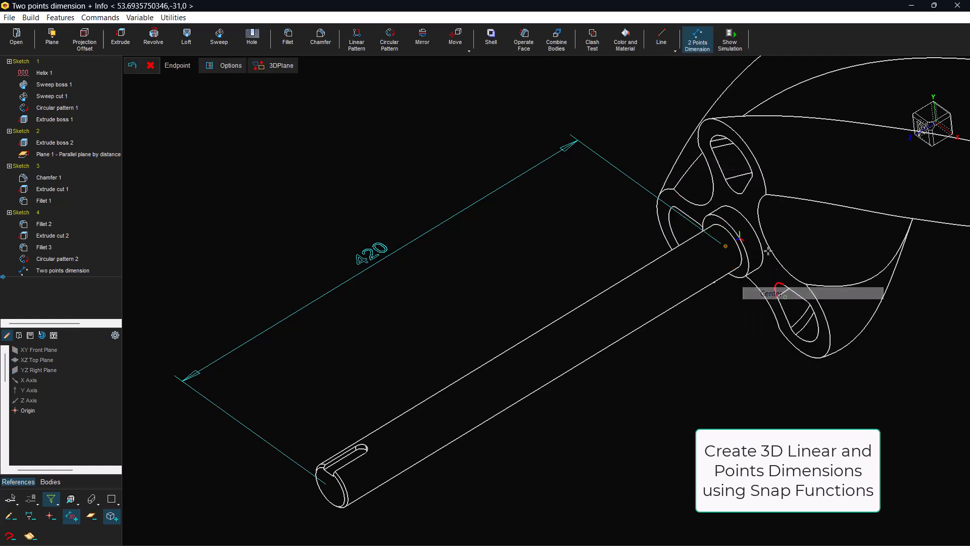
click(753, 257)
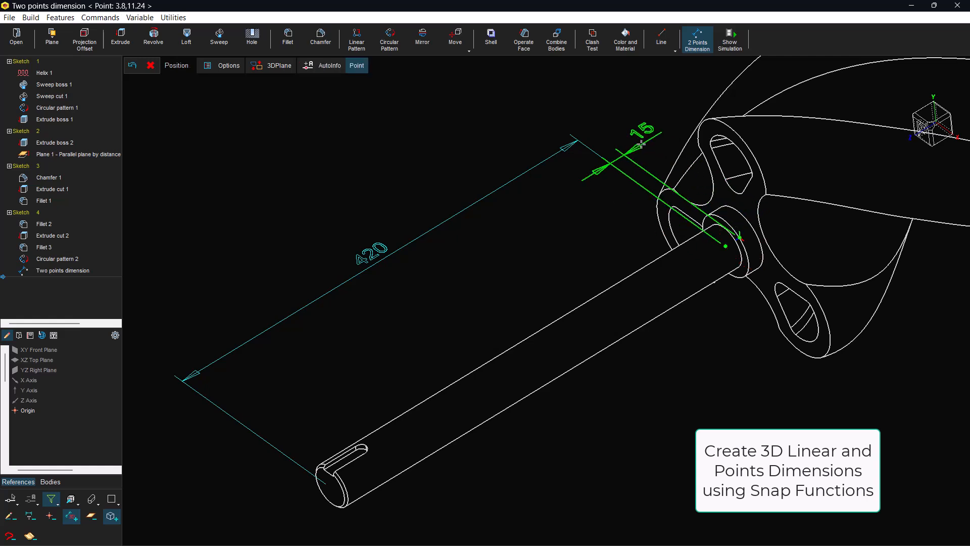
click(640, 144)
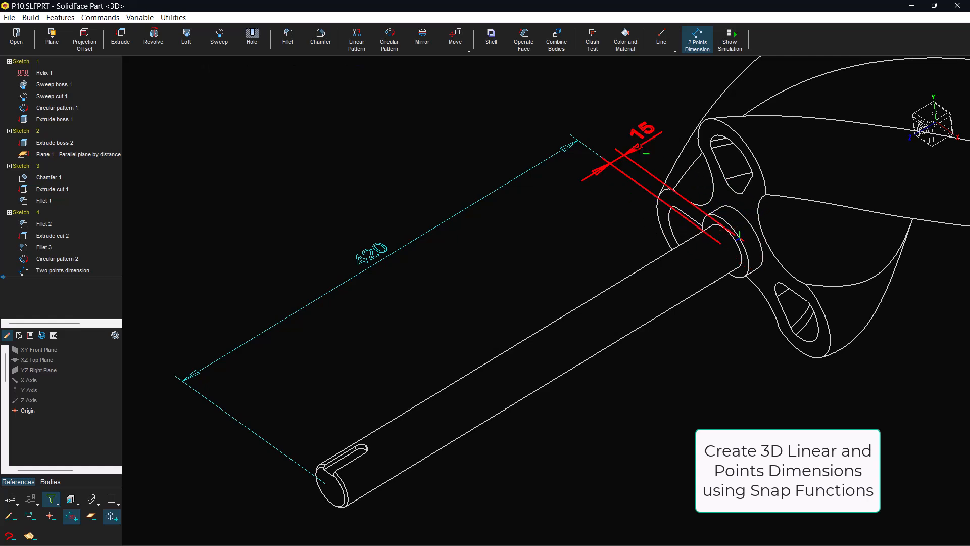
Add an extended radius dimension to the circular edge of the shaft's keyed end, placed just beside the shaft
click(710, 51)
click(697, 64)
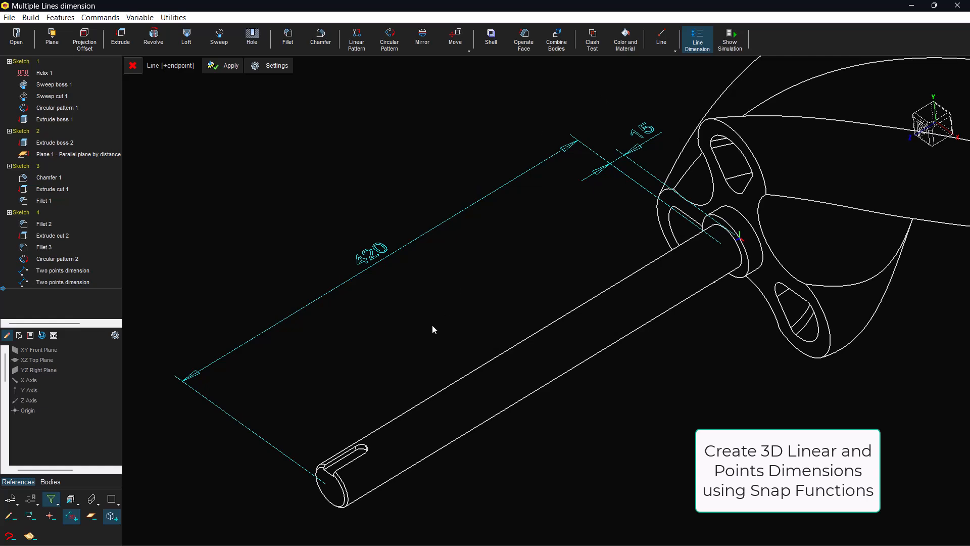
click(346, 482)
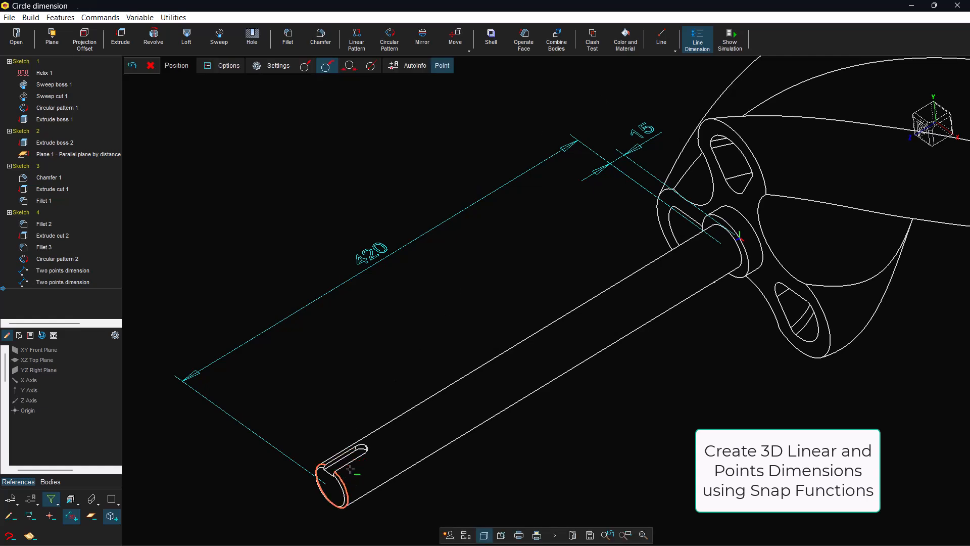
click(385, 451)
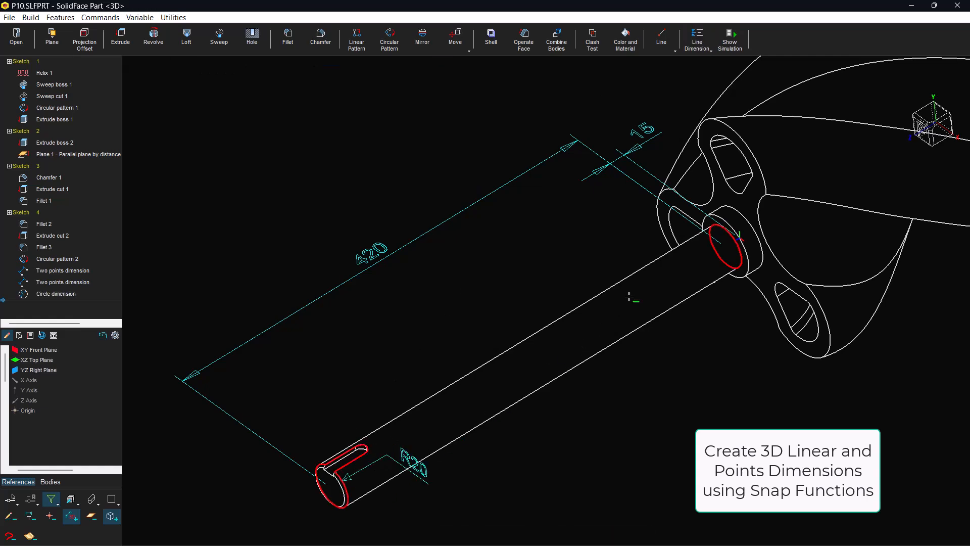
Add a radius dimension of the Extended type to the hub's outer circular edge, placed on the rotor side of the hub
click(697, 241)
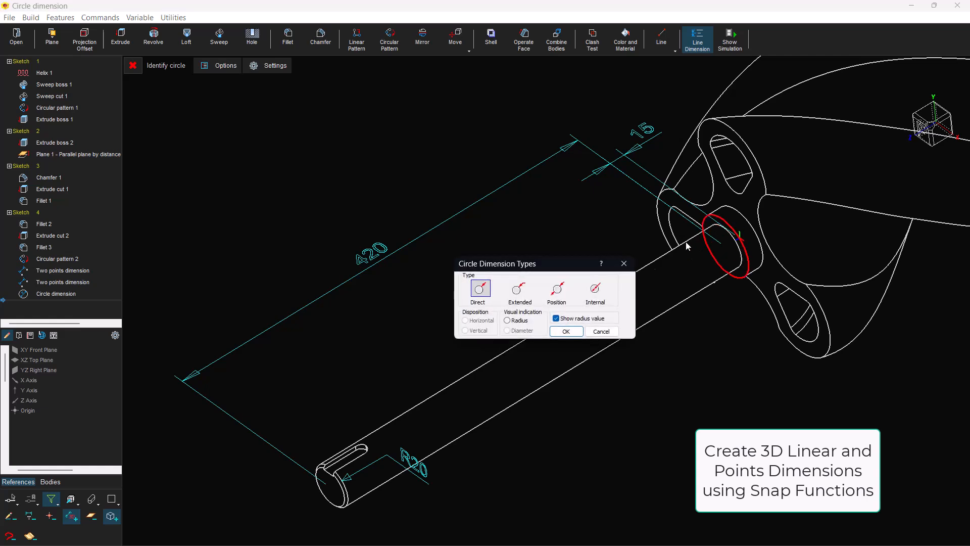
click(516, 294)
click(566, 331)
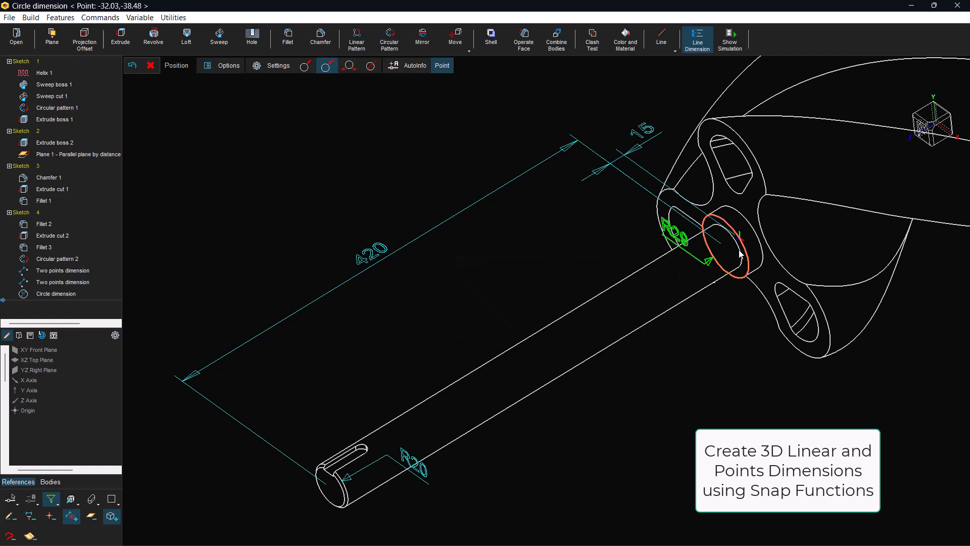
click(788, 227)
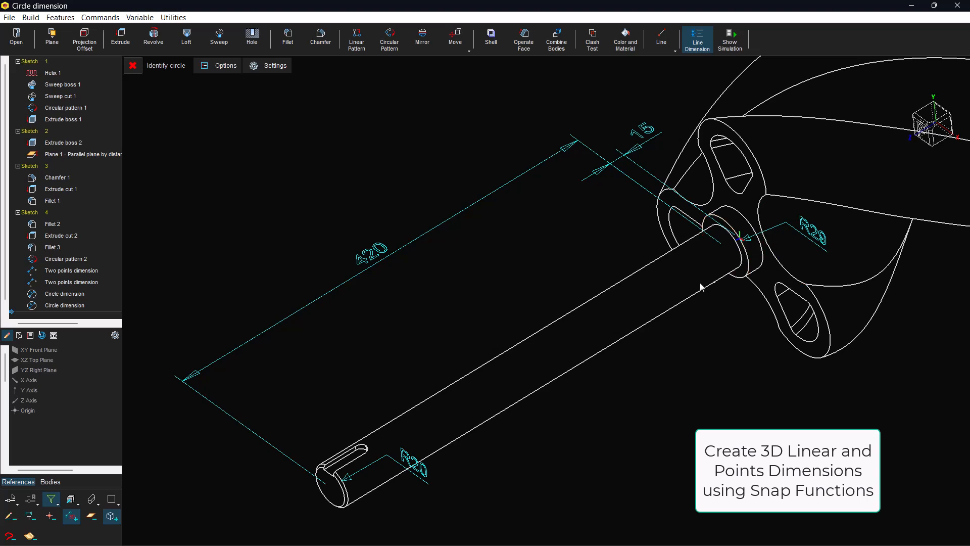
Add a two-point 3D dimension for the splined shaft section, from its centre at the hub to the splined end's face centre, placed above it
click(644, 534)
middle_drag(656, 429, 567, 360)
scroll(753, 304, up, 2)
scroll(705, 354, up, 1)
scroll(706, 353, up, 1)
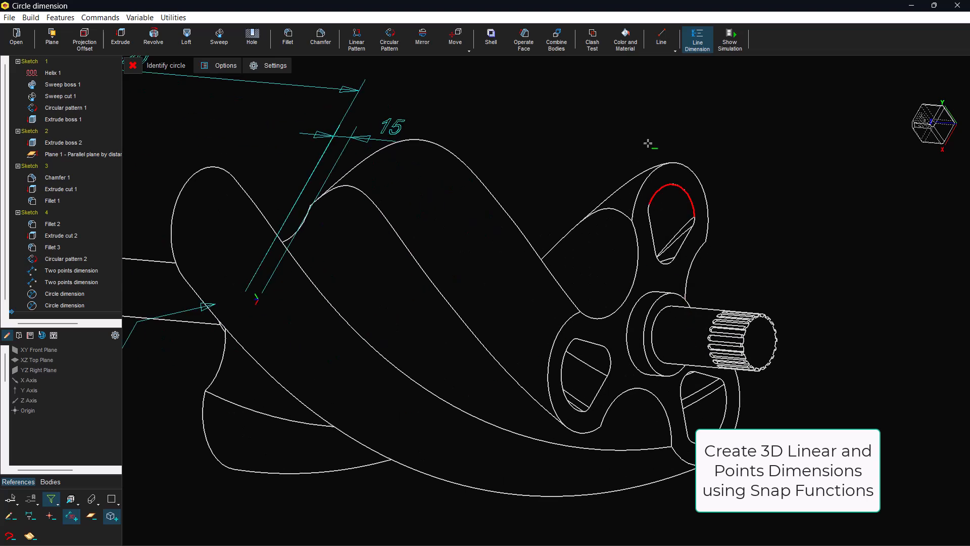
click(699, 49)
click(698, 63)
right_click(714, 115)
click(733, 146)
click(665, 322)
right_click(741, 287)
click(765, 374)
click(762, 337)
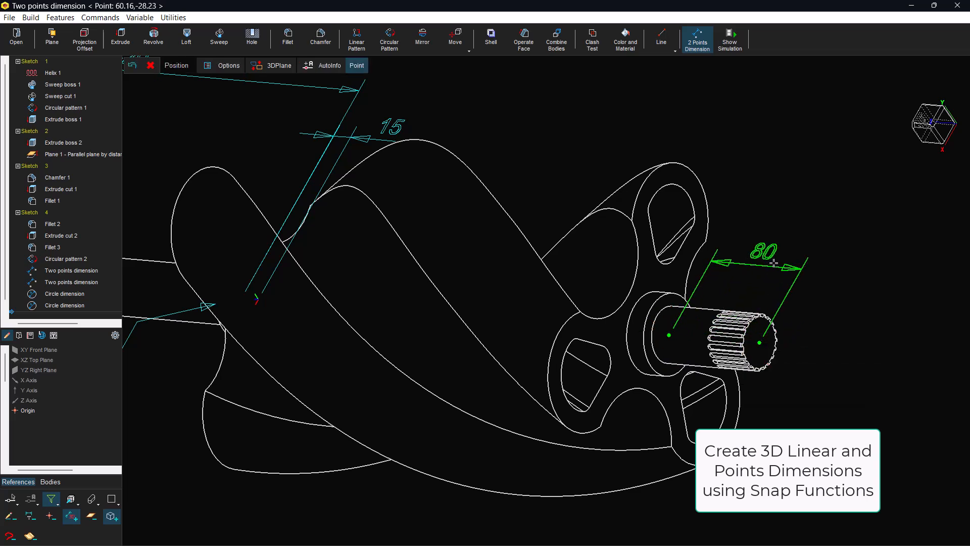
click(771, 265)
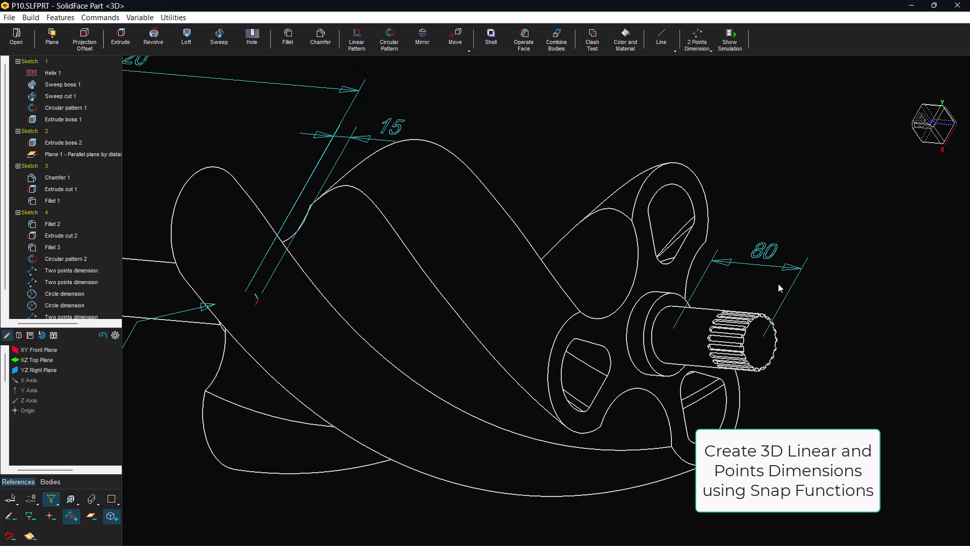
Try a two-point 3D dimension for the overall length, from the keyed end face centre to the splined end face centre, placed above the part
click(698, 39)
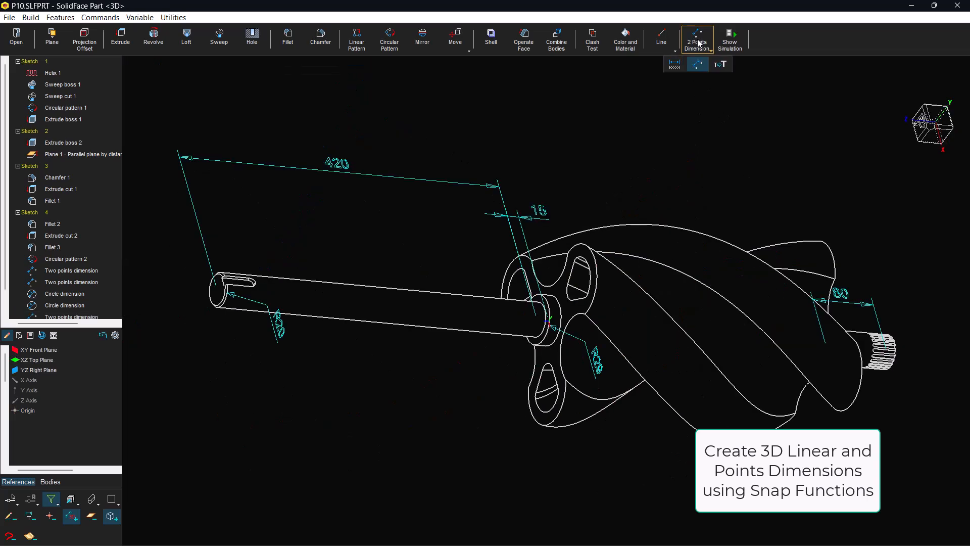
click(698, 39)
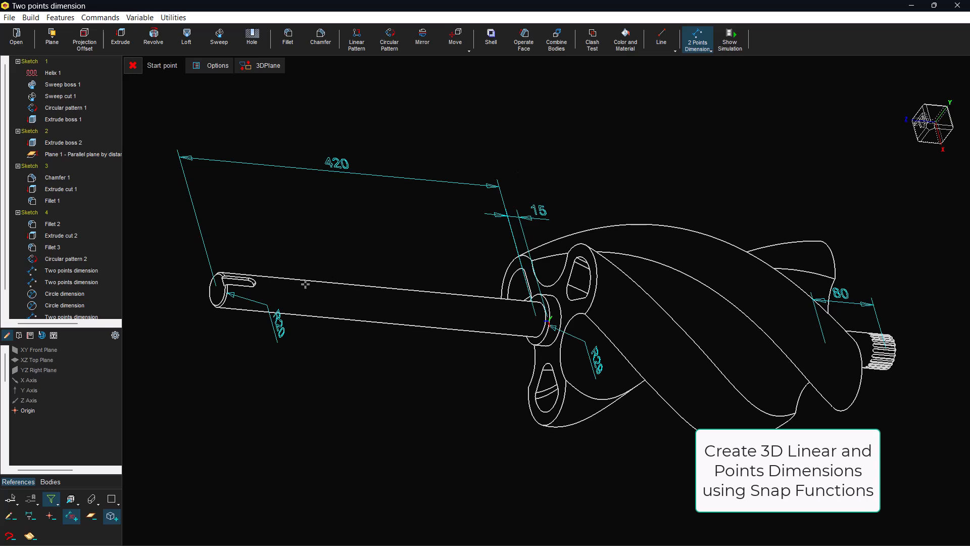
right_click(420, 285)
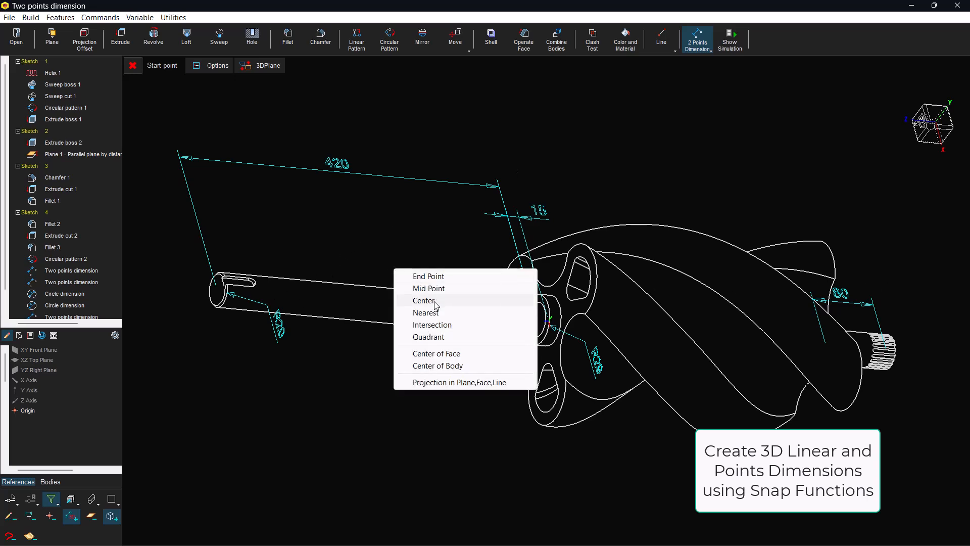
click(438, 353)
click(221, 294)
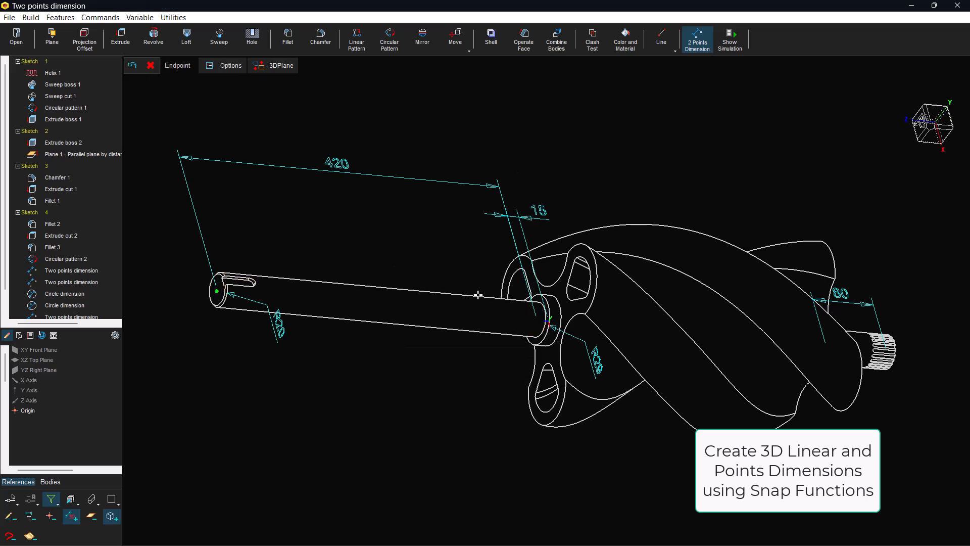
middle_drag(748, 242, 487, 211)
scroll(727, 342, up, 4)
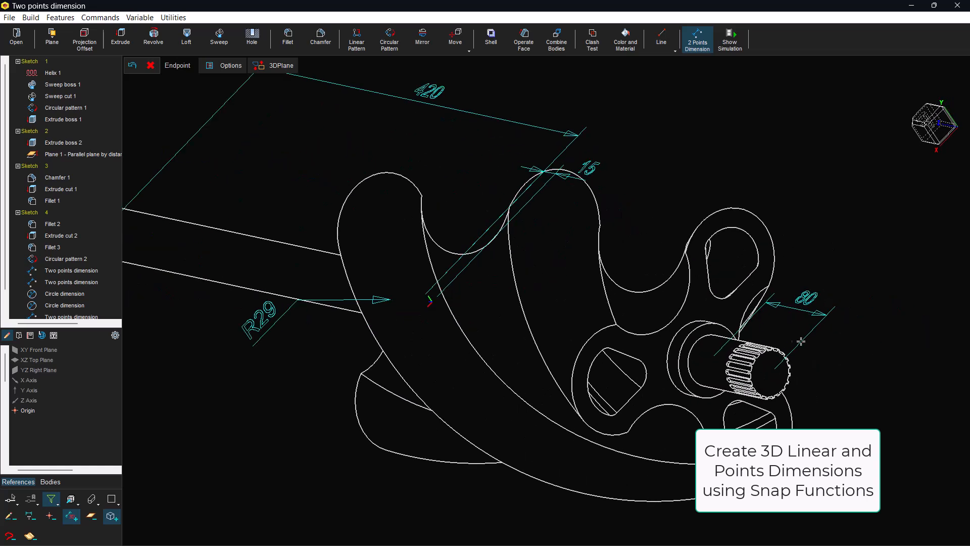
right_click(831, 349)
click(871, 403)
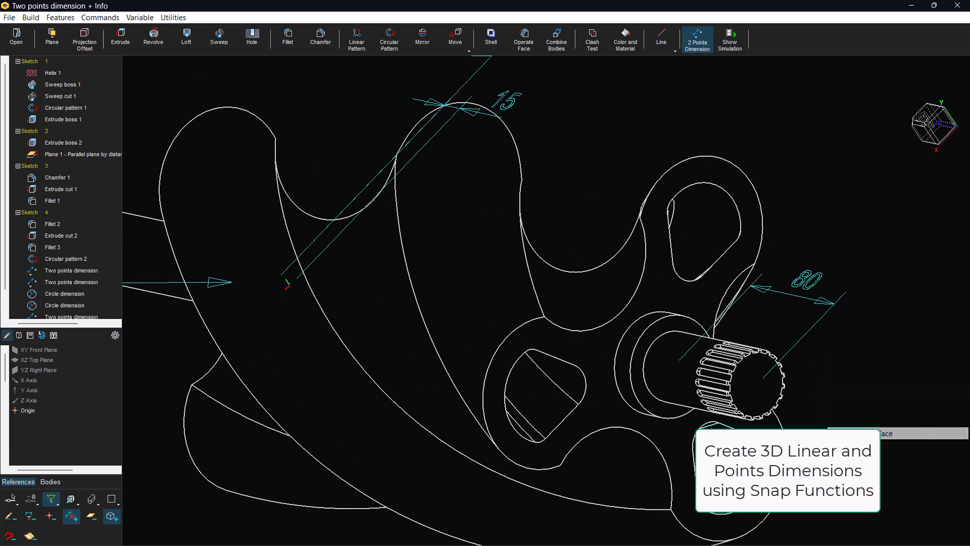
click(755, 391)
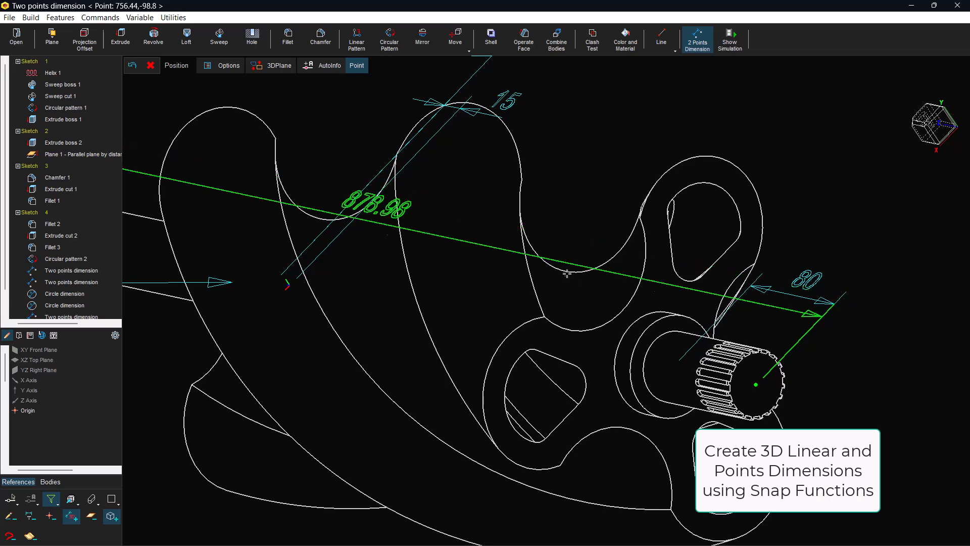
scroll(576, 155, down, 3)
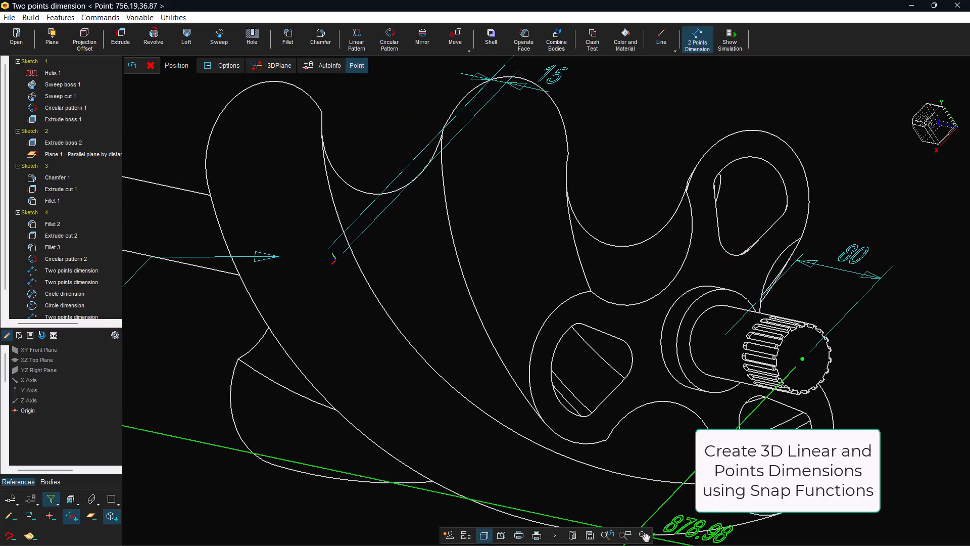
scroll(524, 375, down, 2)
middle_drag(524, 375, 339, 277)
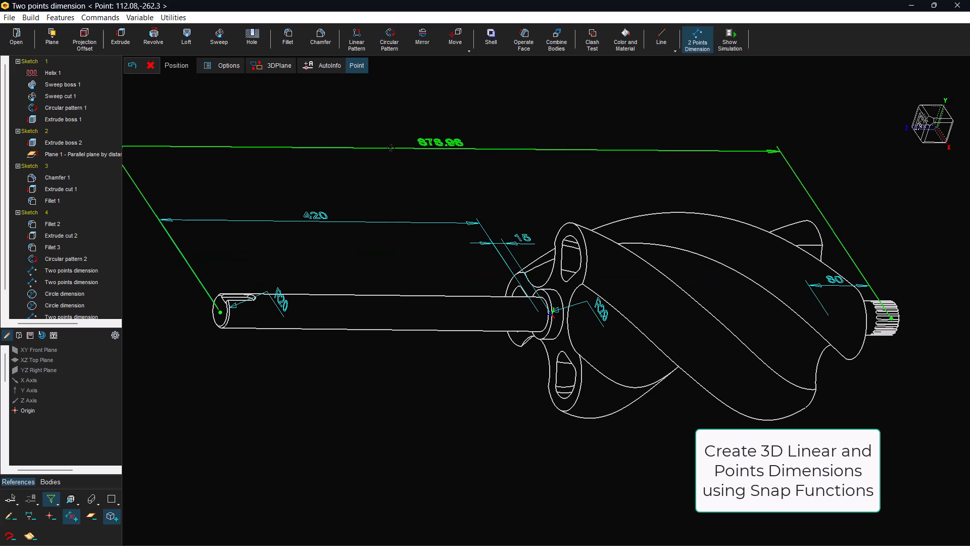
click(395, 147)
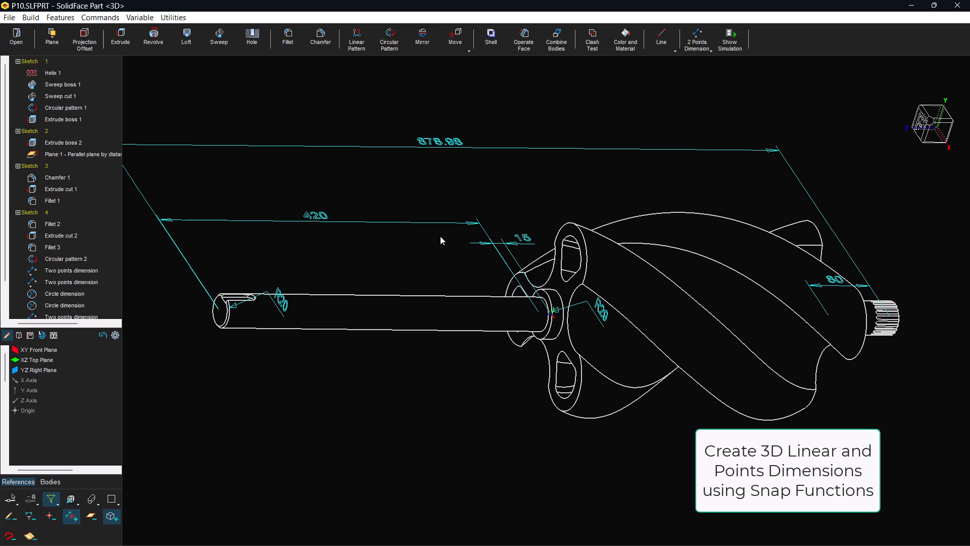
Add a two-point 3D dimension for the overall length, starting at the splined end and ending at the keyed end, parallel to the shaft length dimension
click(698, 39)
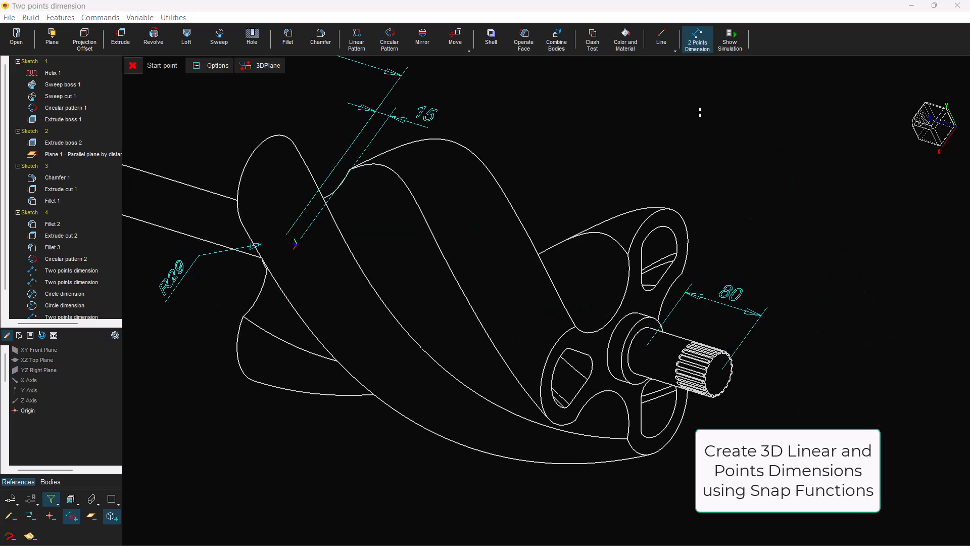
right_click(699, 112)
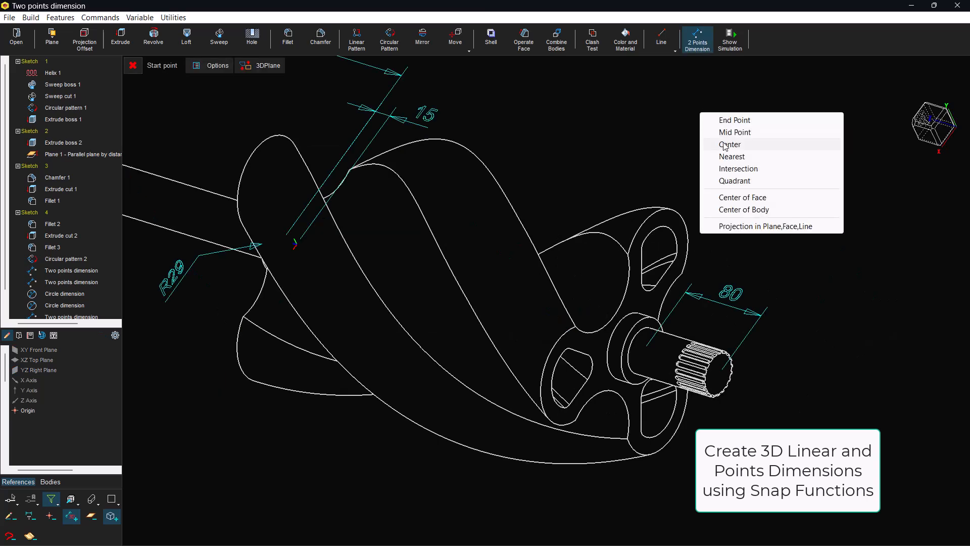
click(742, 197)
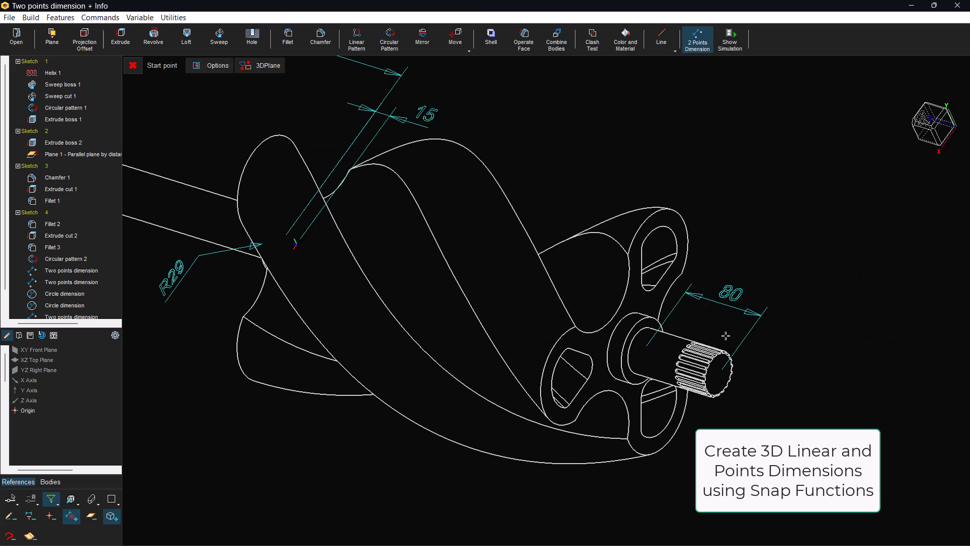
click(693, 358)
middle_drag(497, 384, 594, 222)
right_click(318, 241)
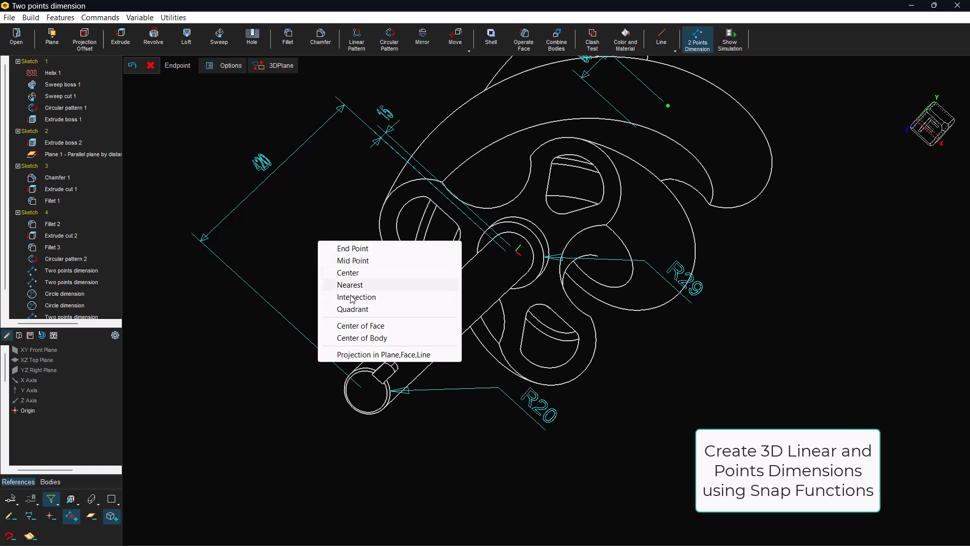
click(361, 326)
click(368, 388)
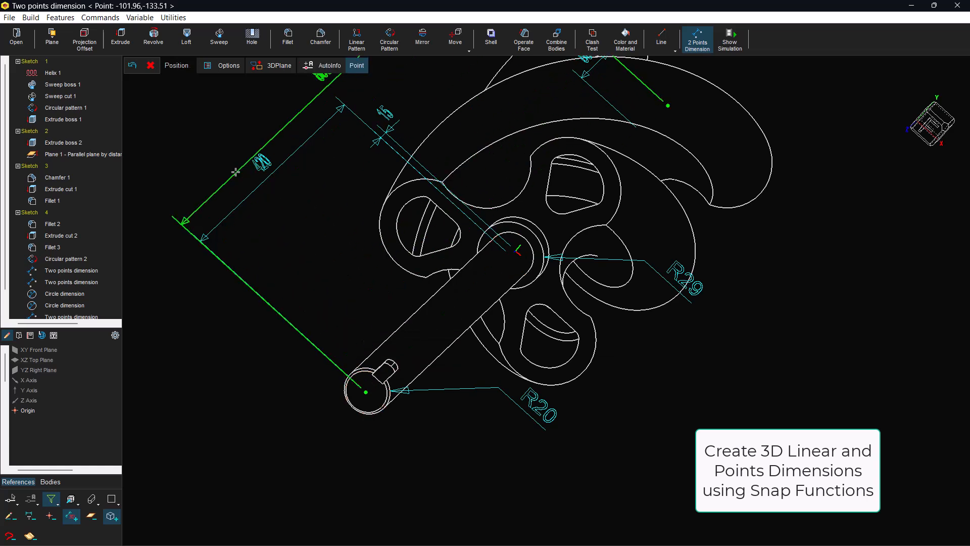
click(228, 161)
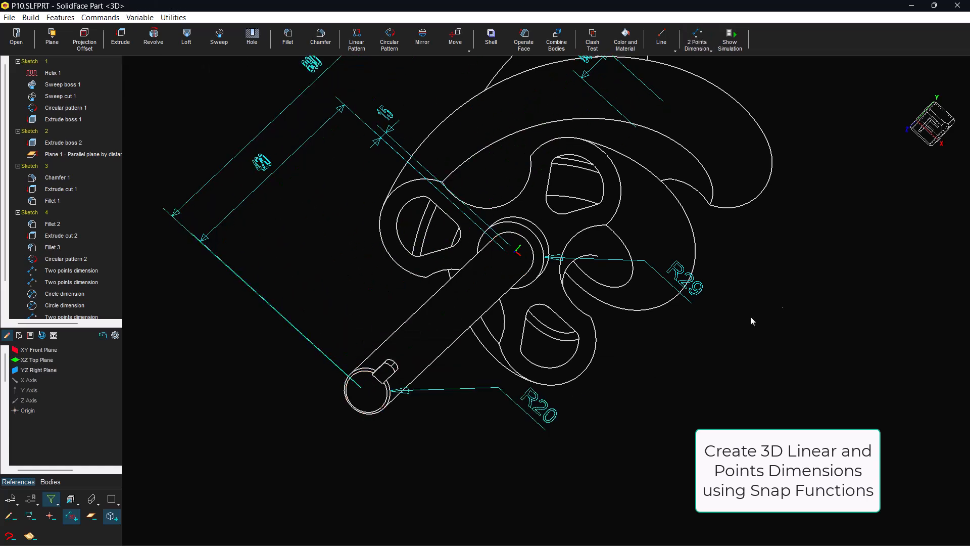
Frame the fully dimensioned rotor in an isometric view and display its hidden edges as dotted lines
click(941, 135)
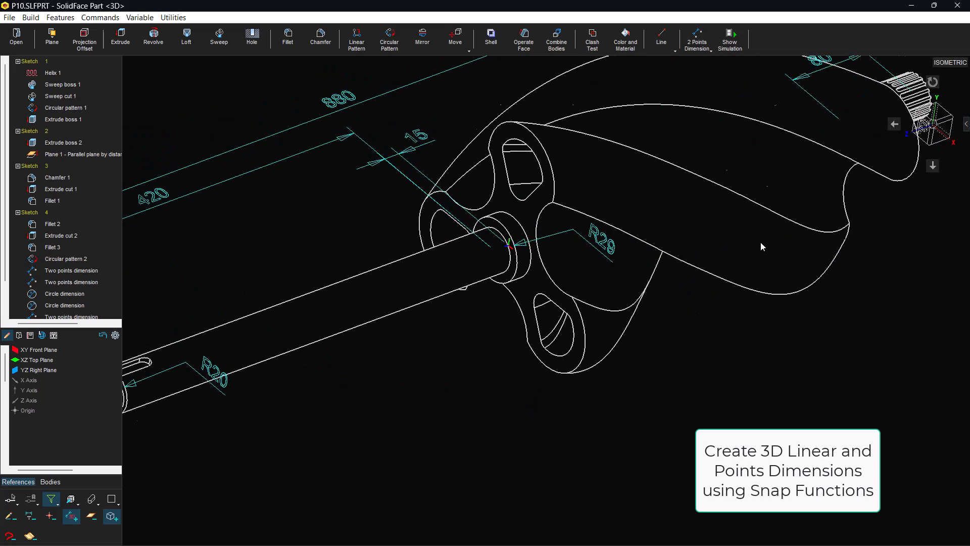
click(650, 534)
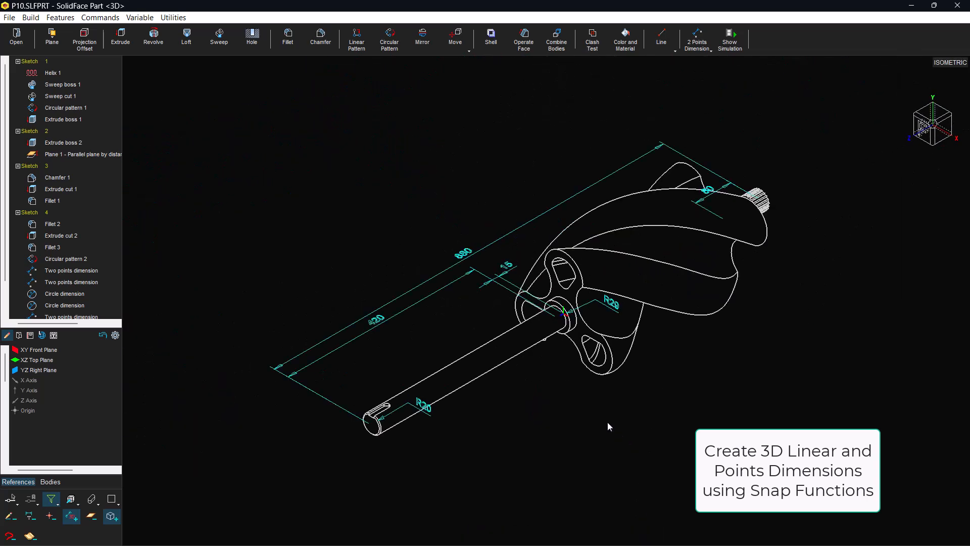
click(639, 534)
click(265, 458)
click(775, 134)
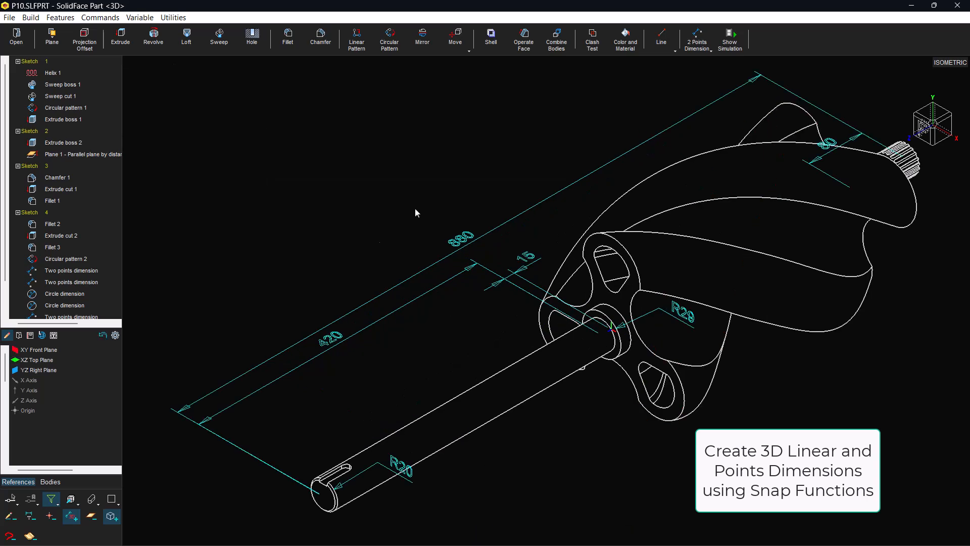
click(90, 498)
click(37, 519)
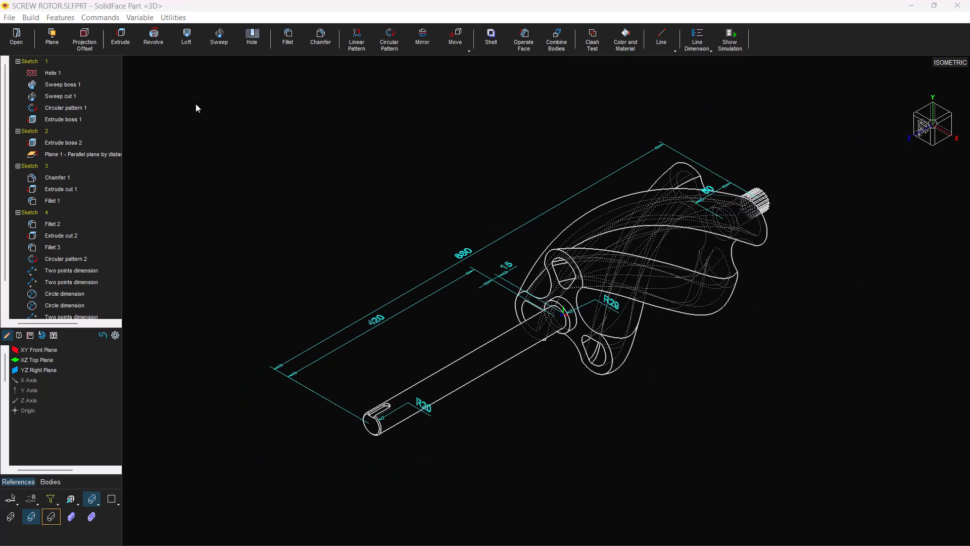
Examine the rotor's cross-section with a dynamic section starting at the keyed shaft end face, moved to a distance of about 680 mm
click(372, 423)
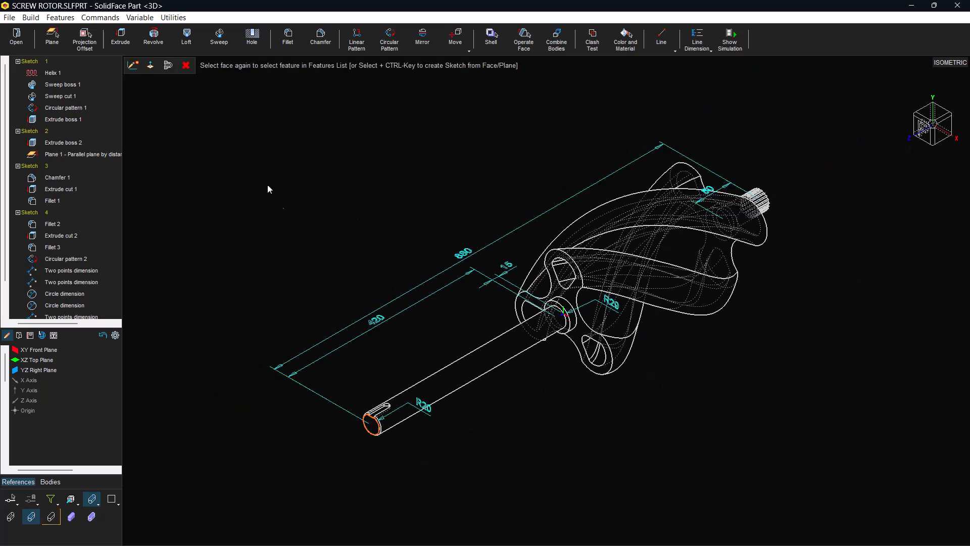
click(168, 65)
mouse_move(385, 421)
mouse_down()
mouse_move(535, 364)
mouse_move(591, 326)
mouse_move(649, 265)
mouse_up()
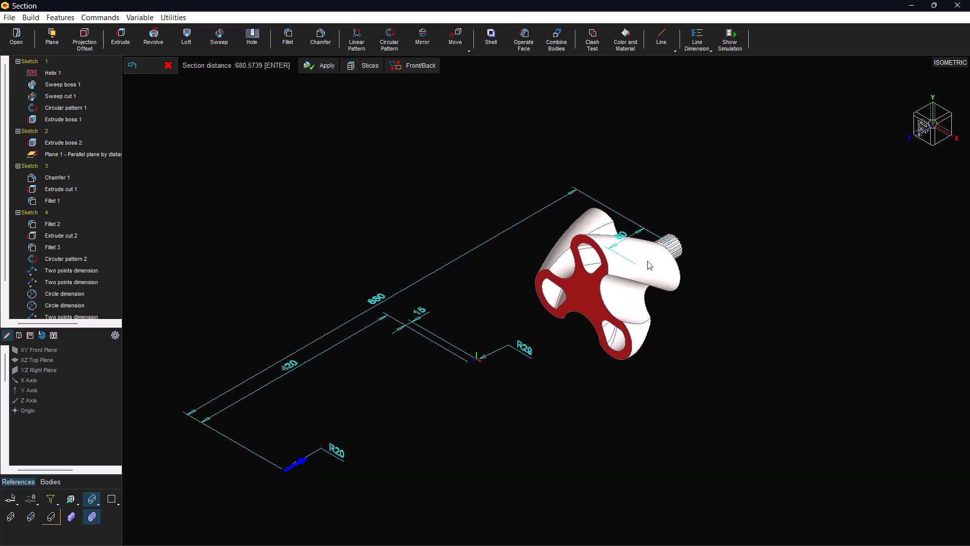
click(168, 65)
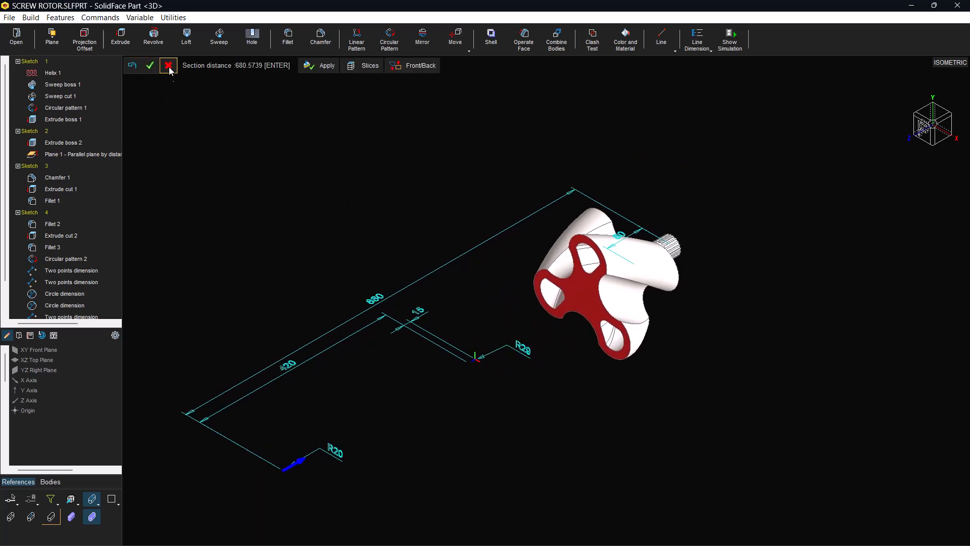
Switch the rotor's display from shaded back to wireframe with dotted hidden edges, focusing on the hub end
middle_drag(317, 376, 353, 341)
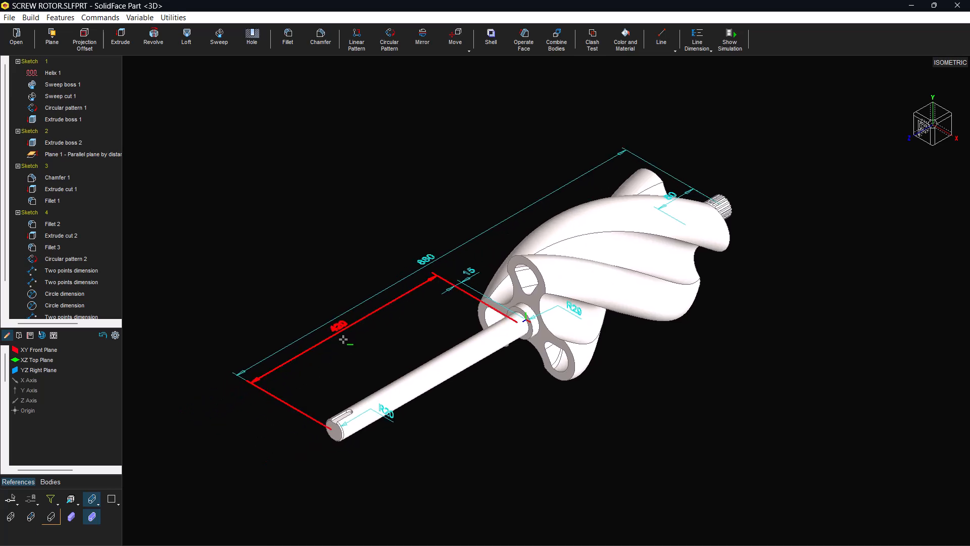
mouse_move(571, 544)
click(643, 539)
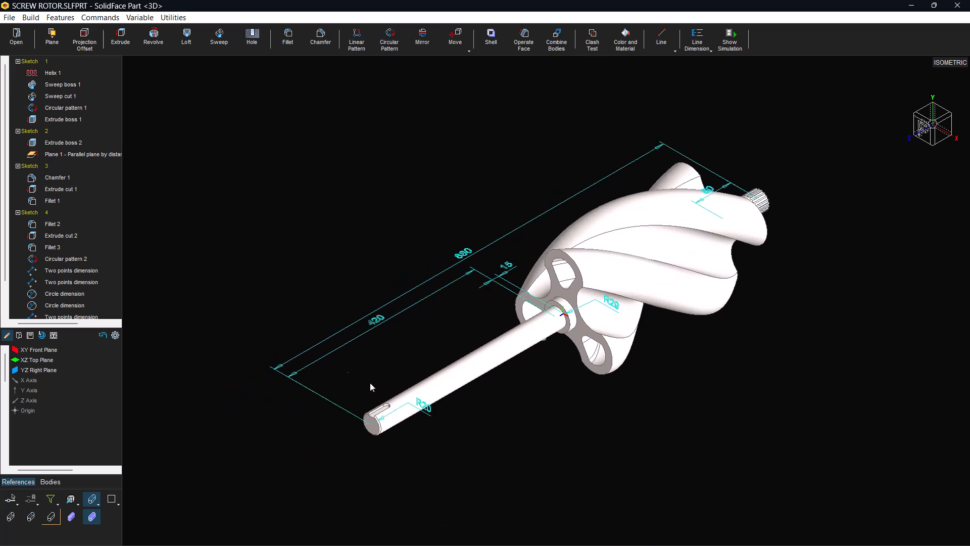
scroll(578, 314, up, 4)
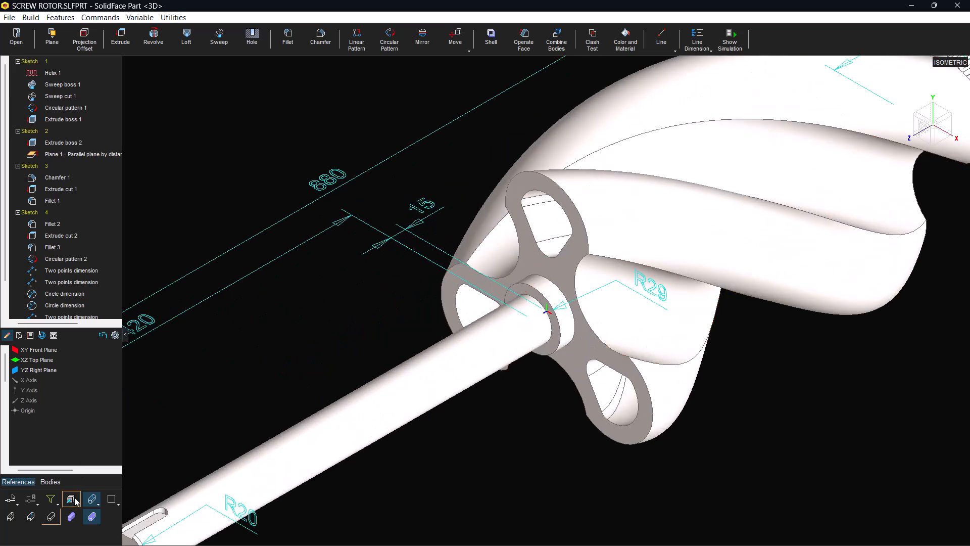
click(33, 518)
click(32, 517)
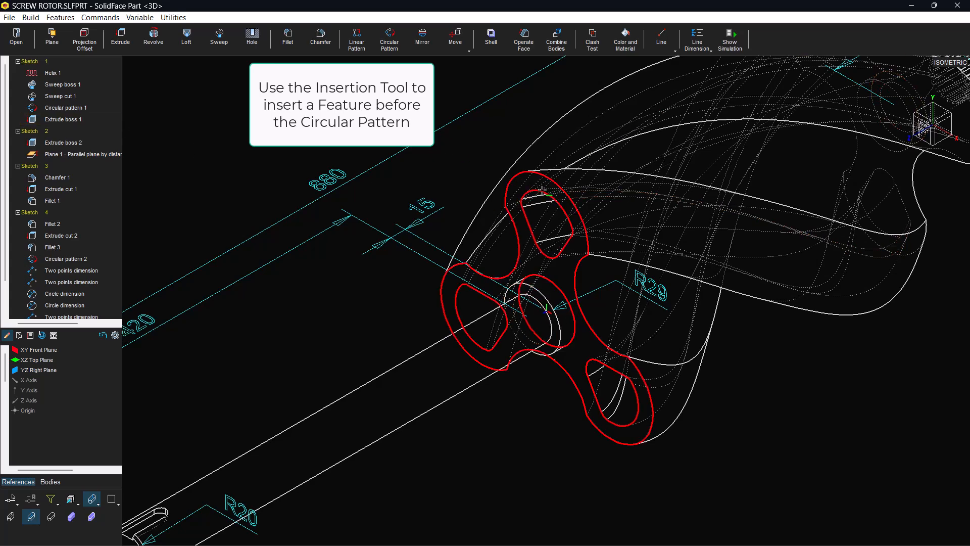
Insert a radius 1 edge fillet around the lobe's end-face opening, placing it between Sweep cut 1 and Circular pattern 1
right_click(22, 110)
click(60, 120)
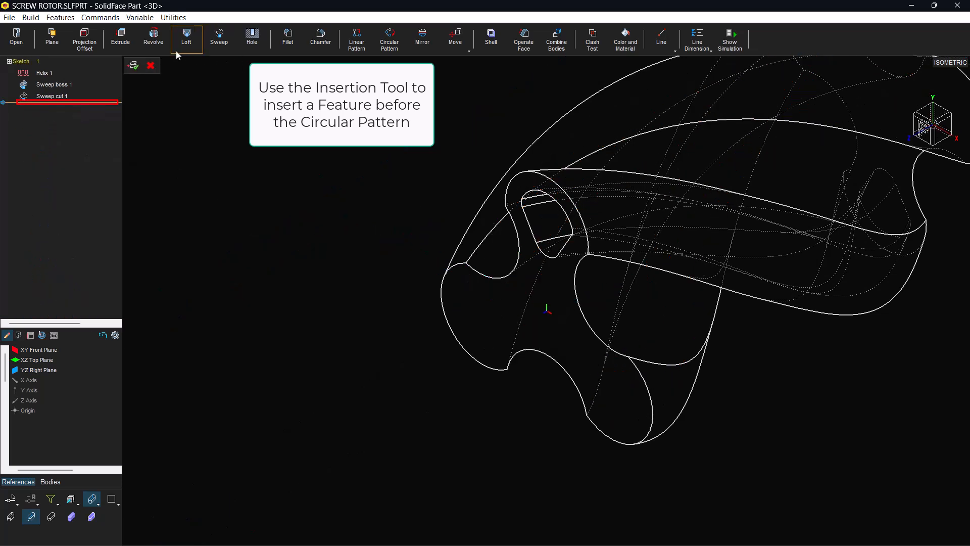
click(286, 39)
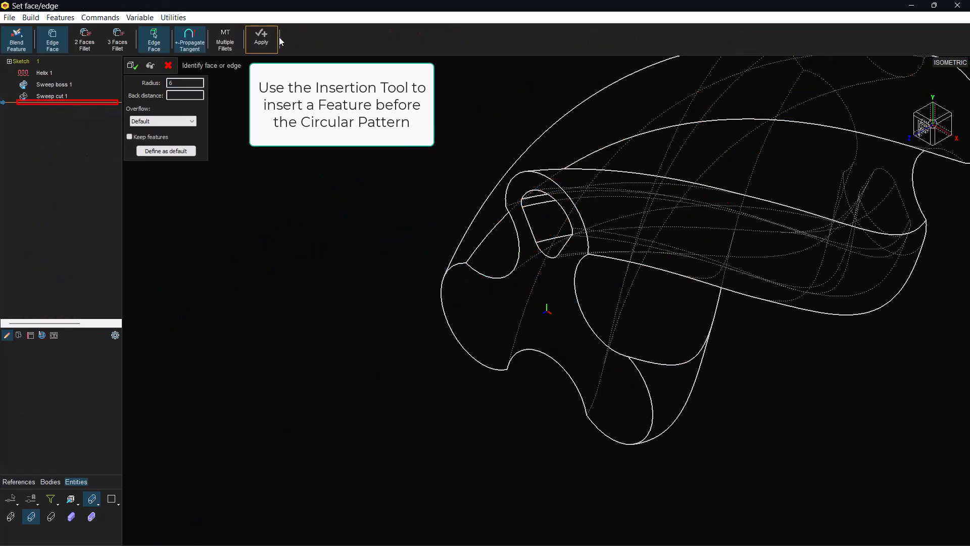
scroll(547, 197, up, 4)
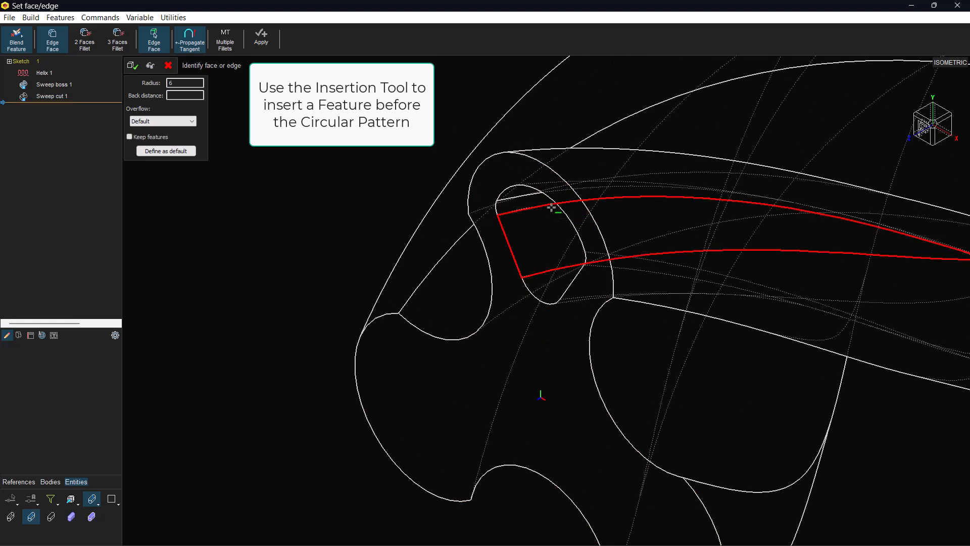
click(555, 200)
click(583, 267)
click(576, 279)
click(543, 301)
click(511, 257)
click(494, 207)
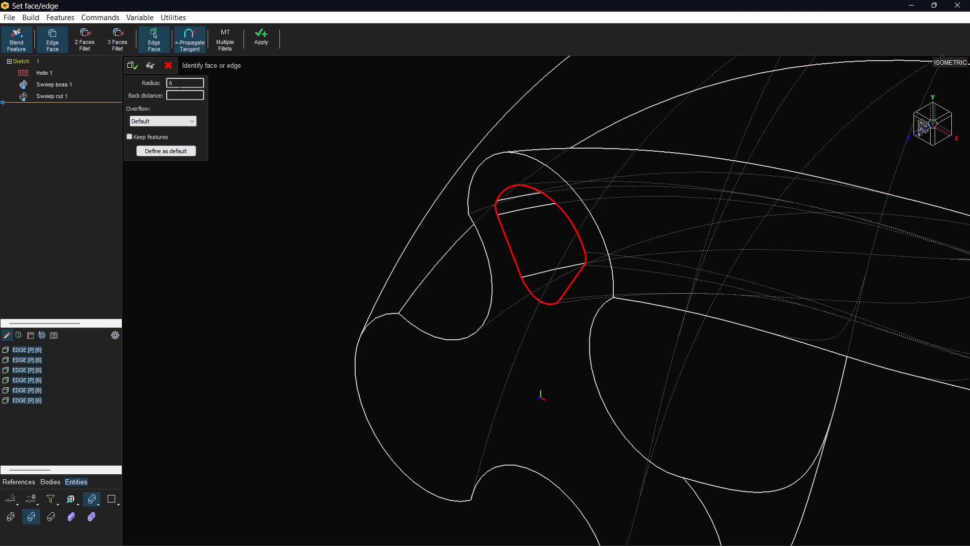
click(149, 66)
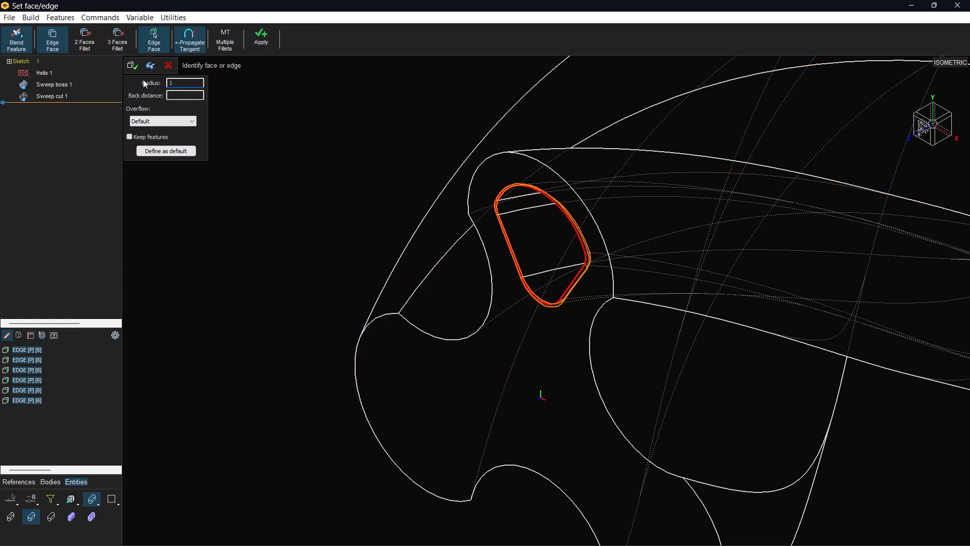
click(133, 67)
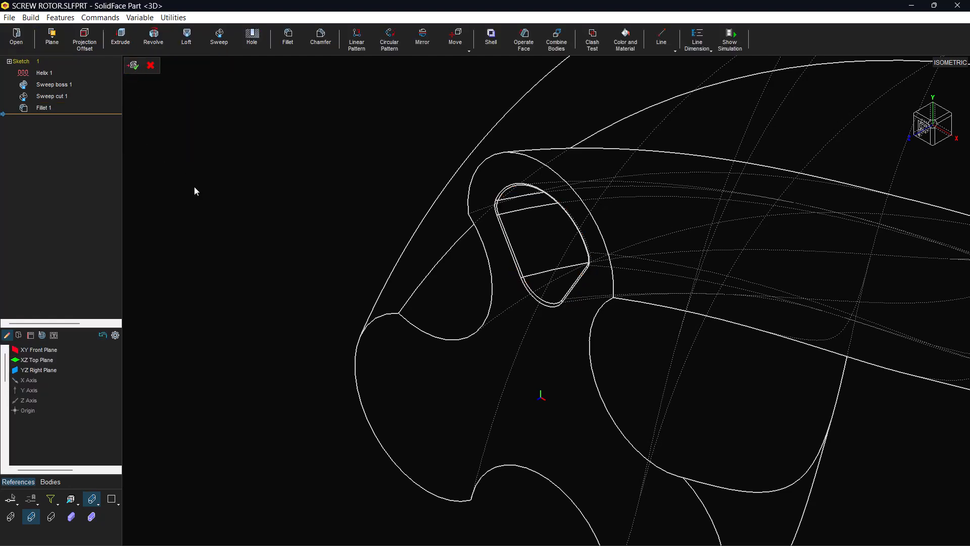
click(135, 68)
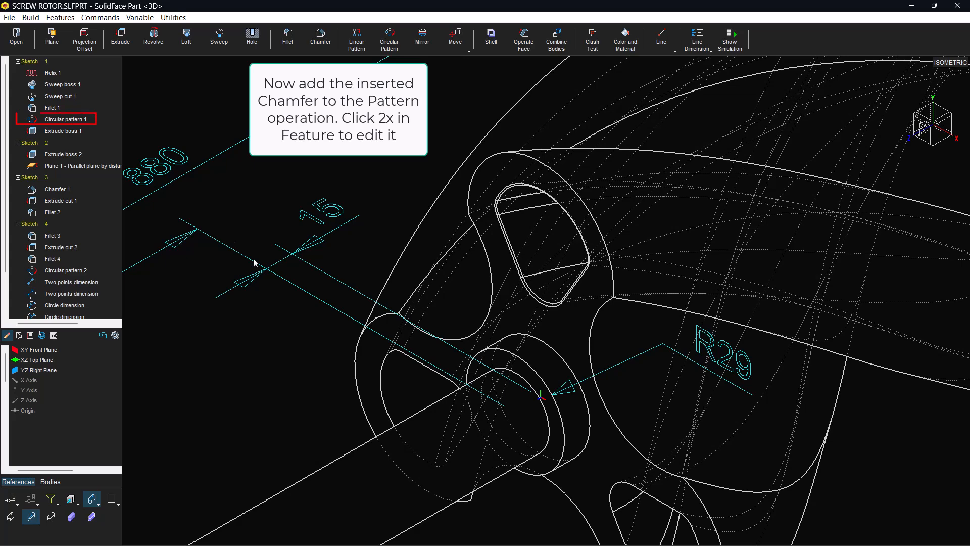
Edit Circular pattern 1 to include the inserted Fillet 1 among its patterned features
double_click(69, 122)
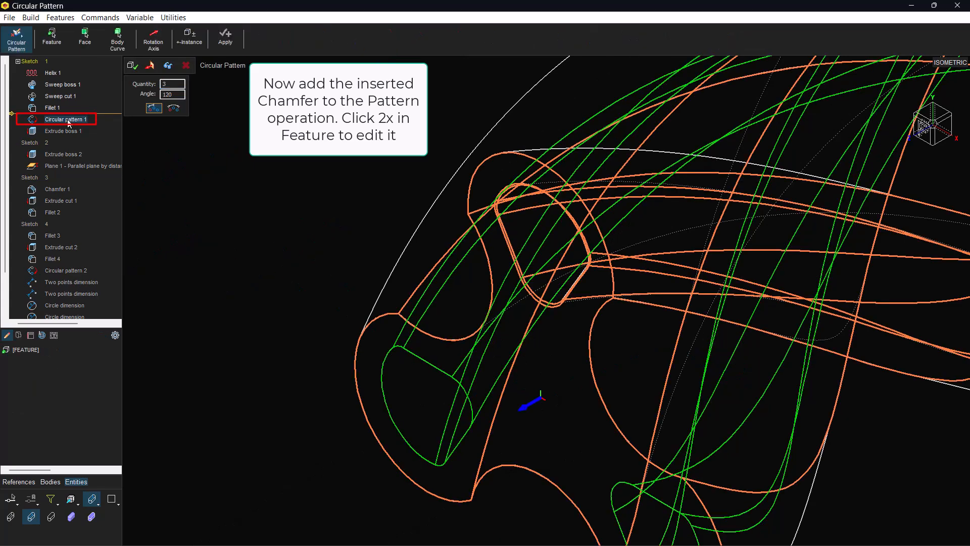
click(47, 45)
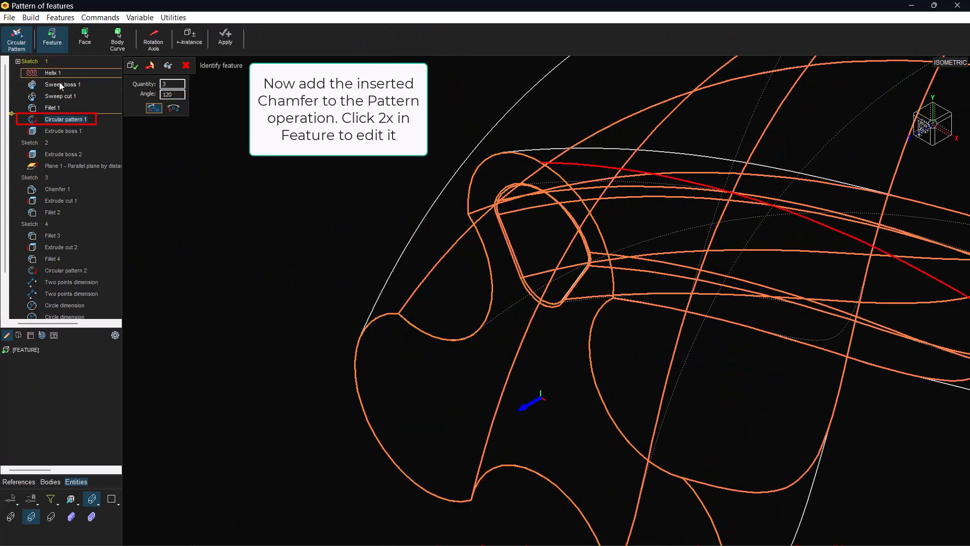
click(52, 108)
click(168, 66)
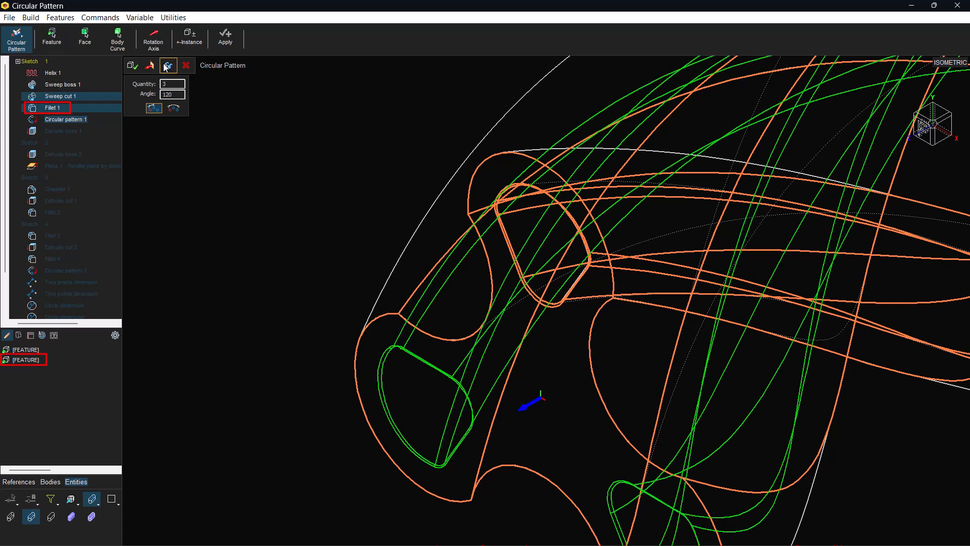
click(135, 71)
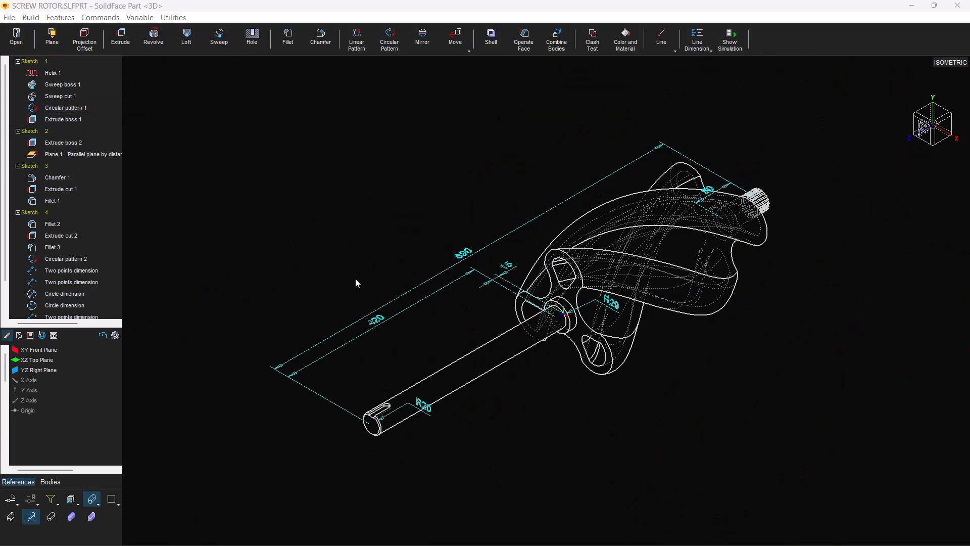
Edit the shaft's Extrude boss 2, setting its Direction 1 distance to a new variable L with value 420
scroll(385, 325, up, 4)
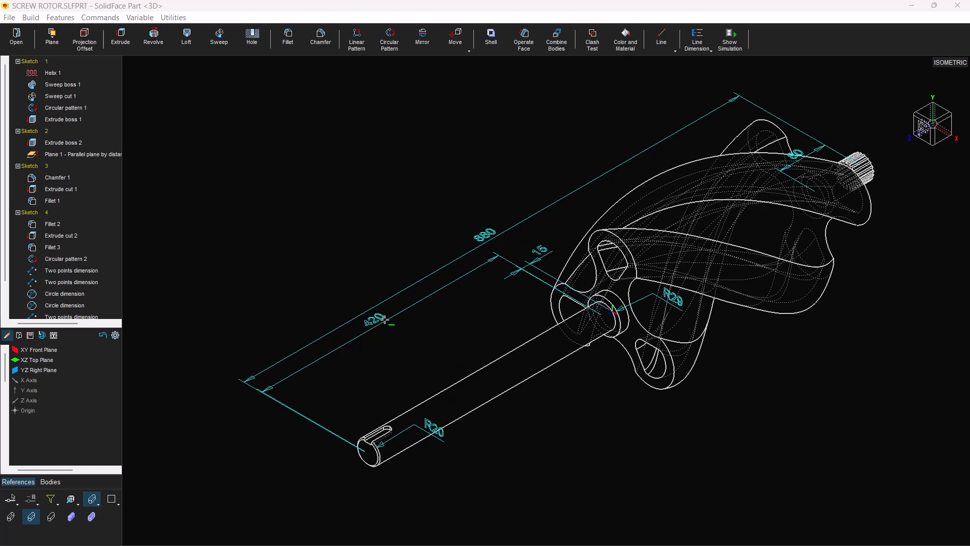
click(462, 436)
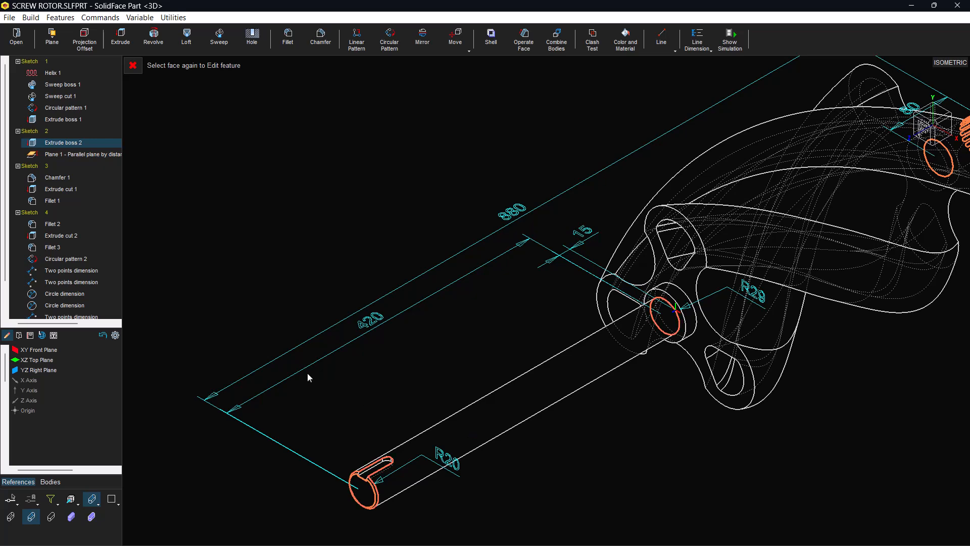
double_click(90, 144)
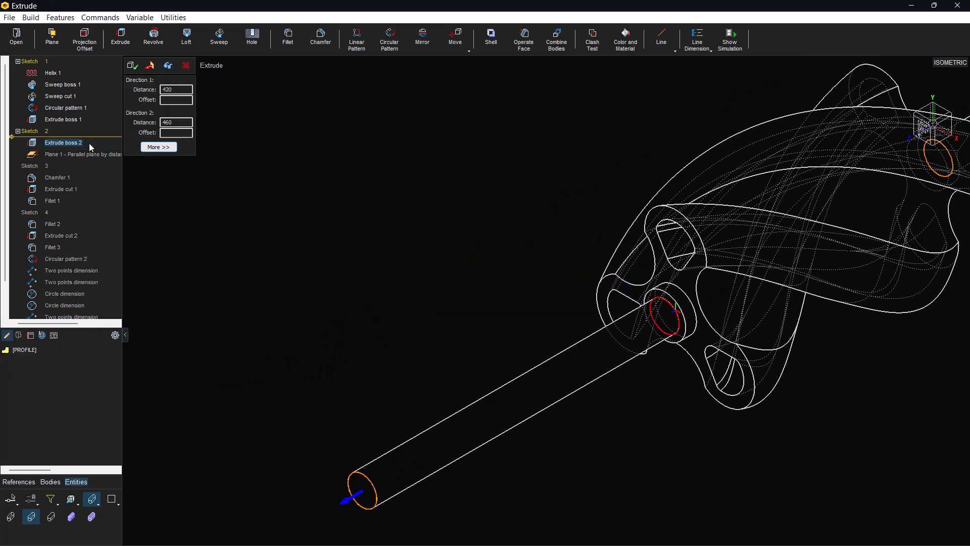
drag(176, 90, 139, 89)
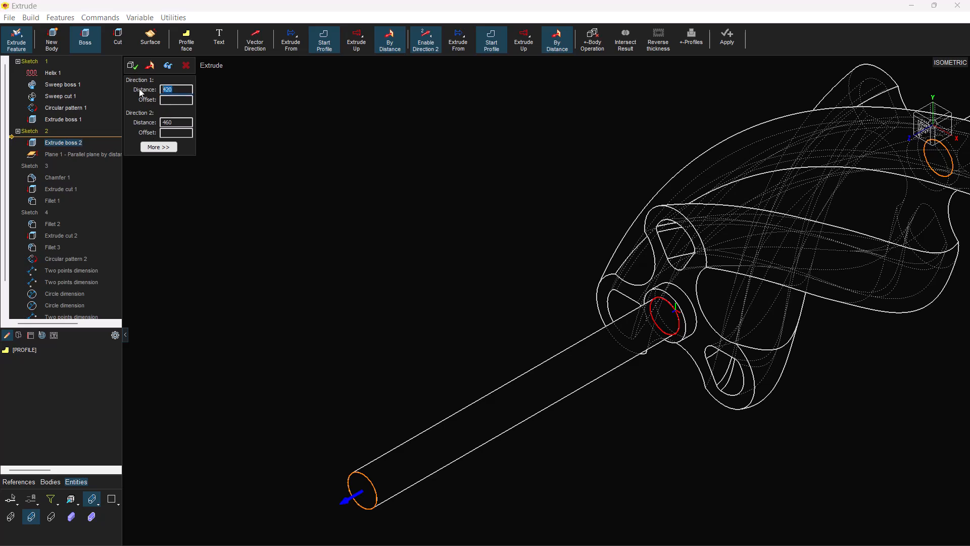
key(BackSpace)
text(L)
click(134, 66)
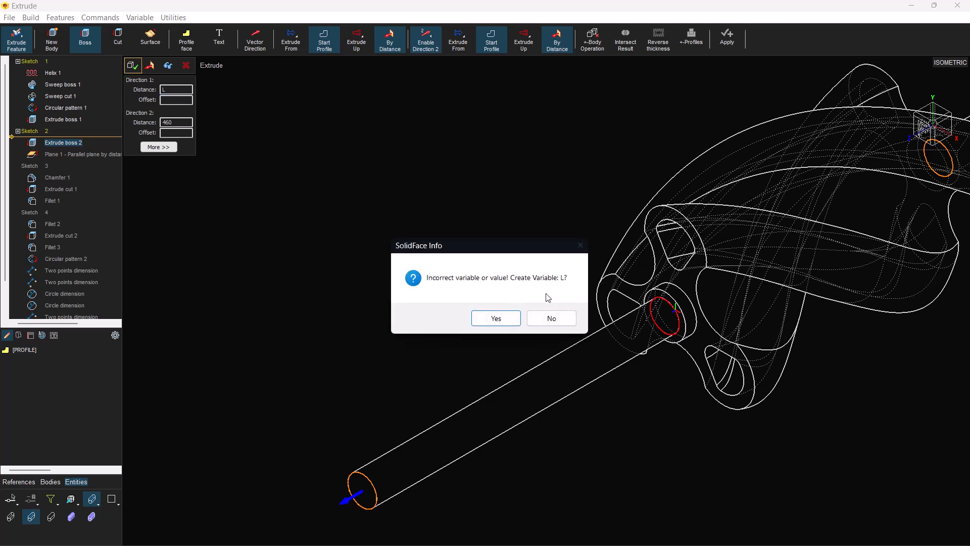
click(509, 317)
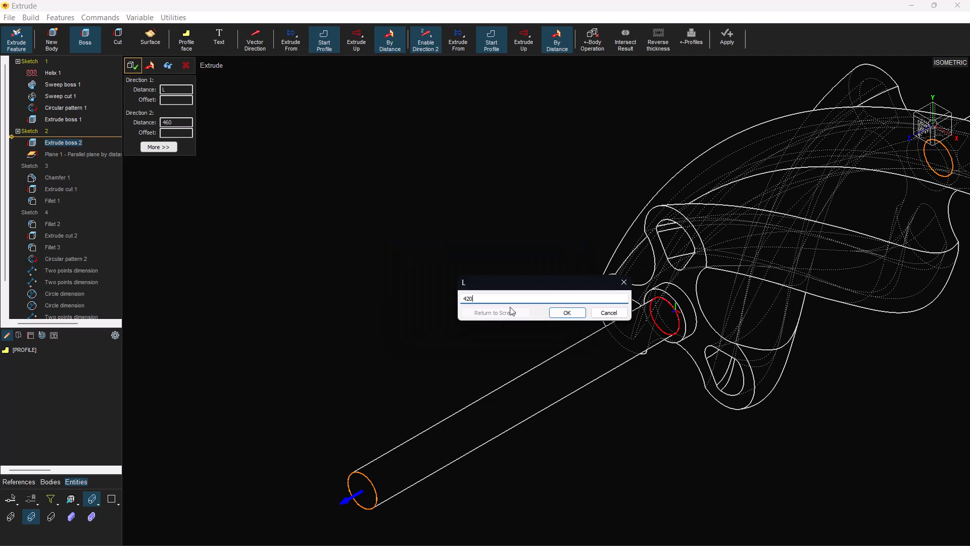
click(583, 314)
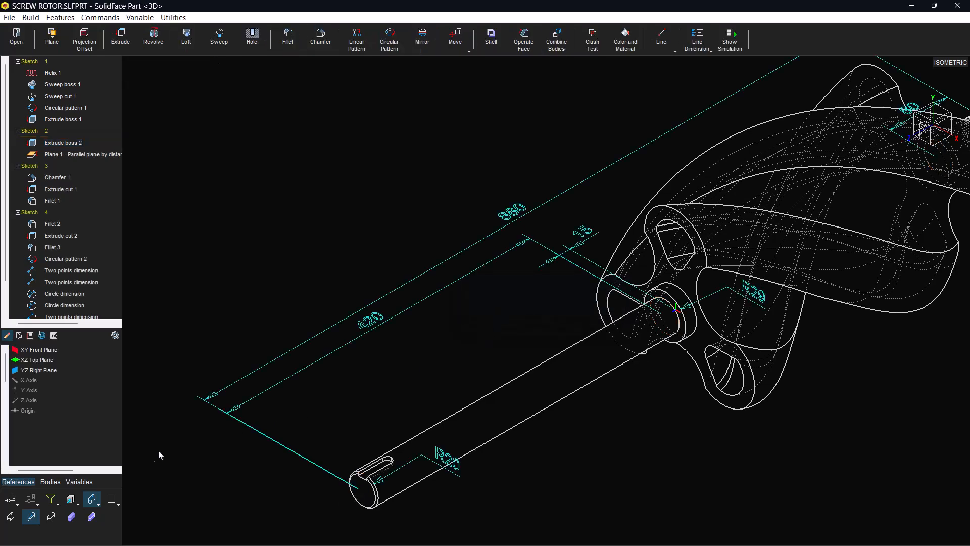
Set the variable L to 440 to lengthen the keyed shaft
click(74, 482)
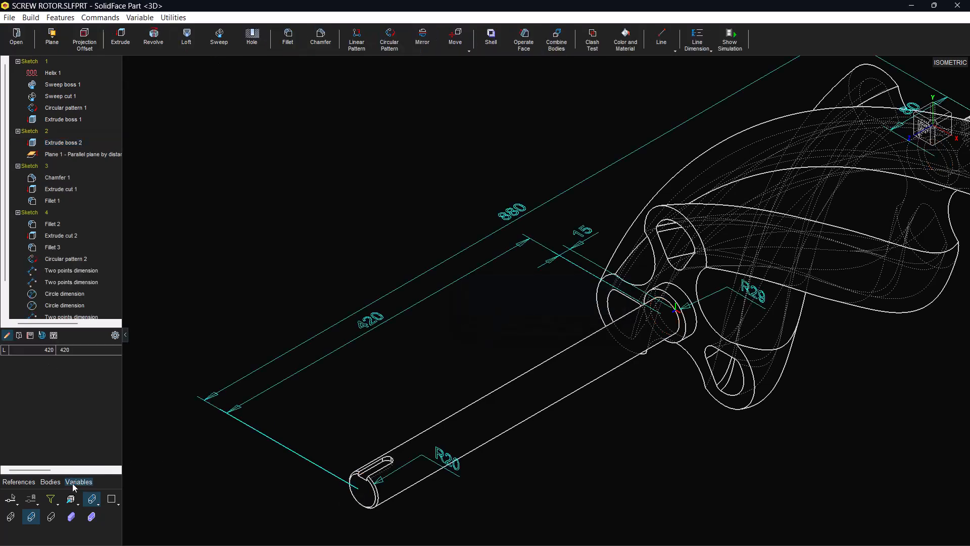
double_click(70, 351)
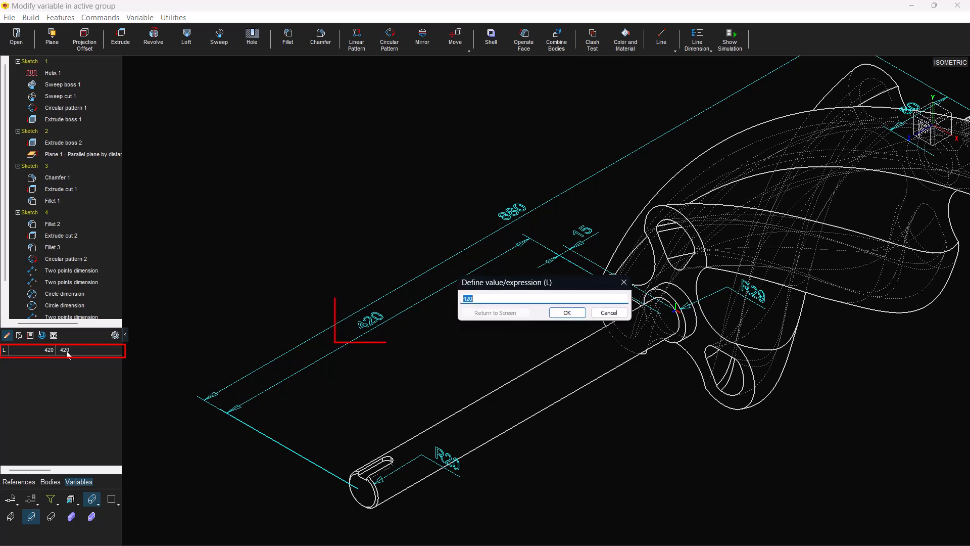
text(44)
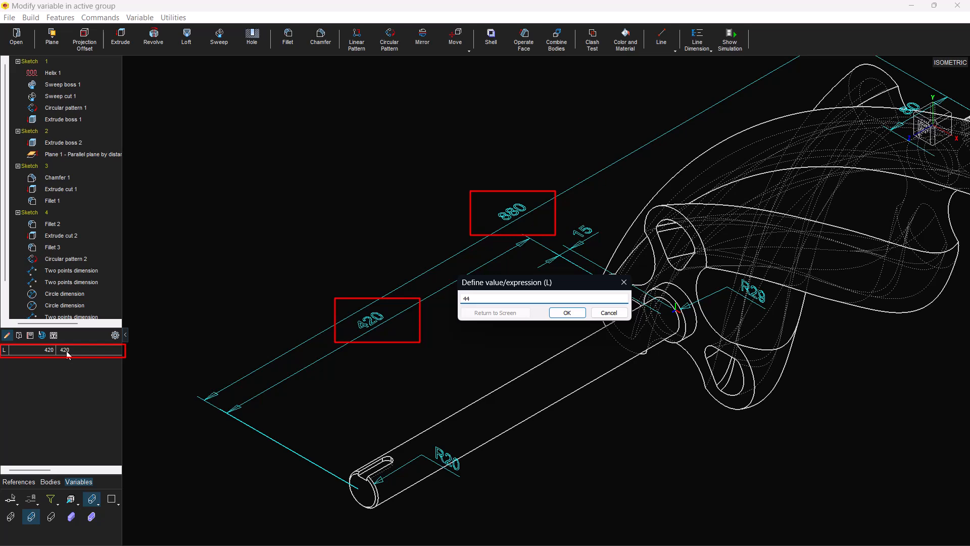
text(0)
click(567, 313)
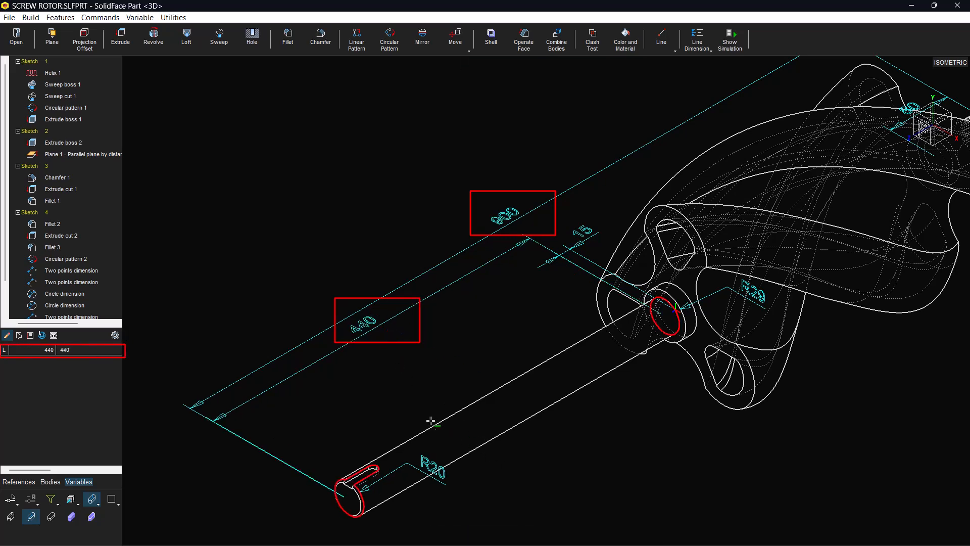
Edit the keyed shaft's length dimension so its text uses the variable L
click(373, 331)
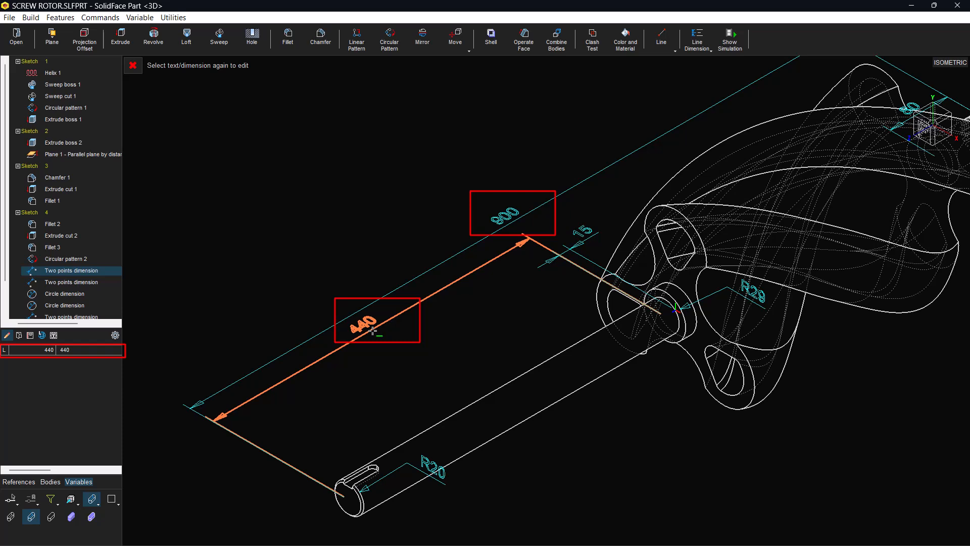
click(373, 331)
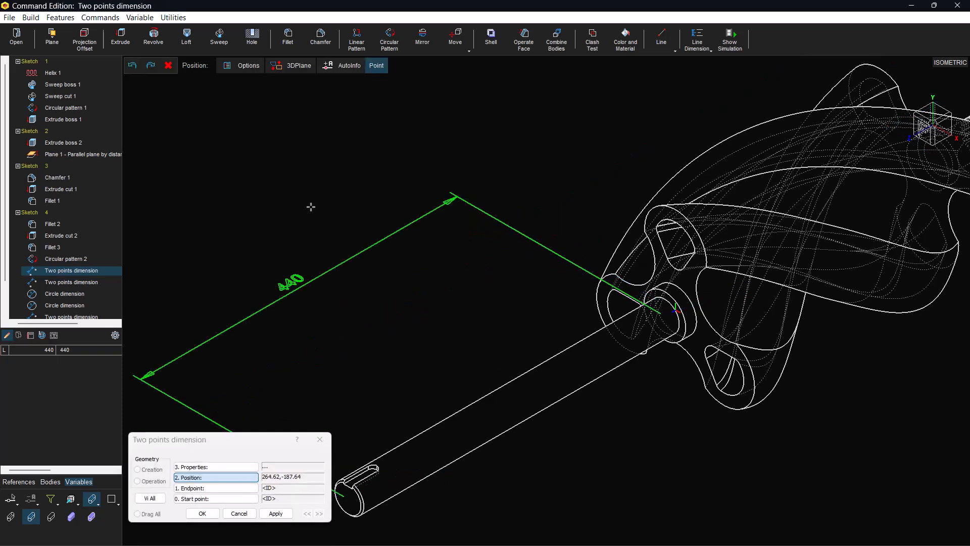
click(243, 66)
click(520, 313)
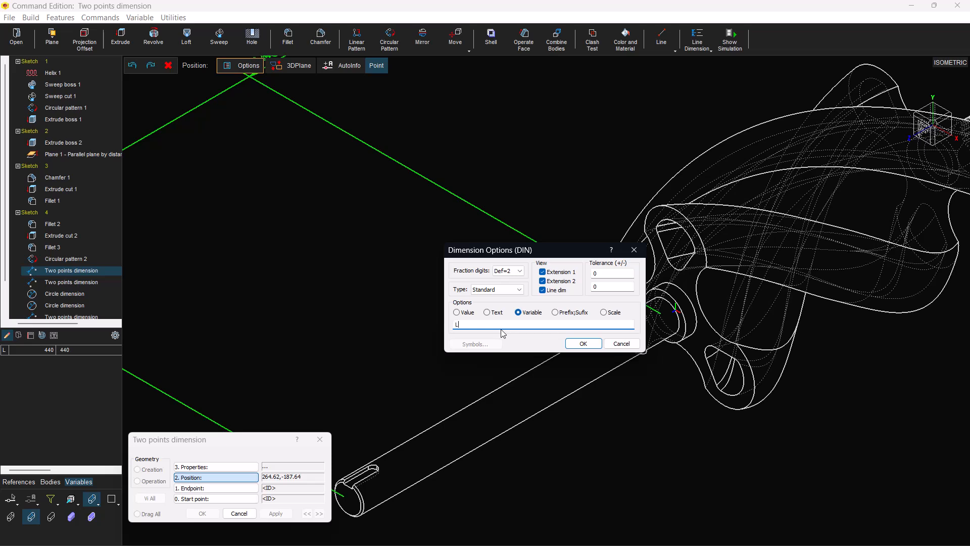
click(582, 344)
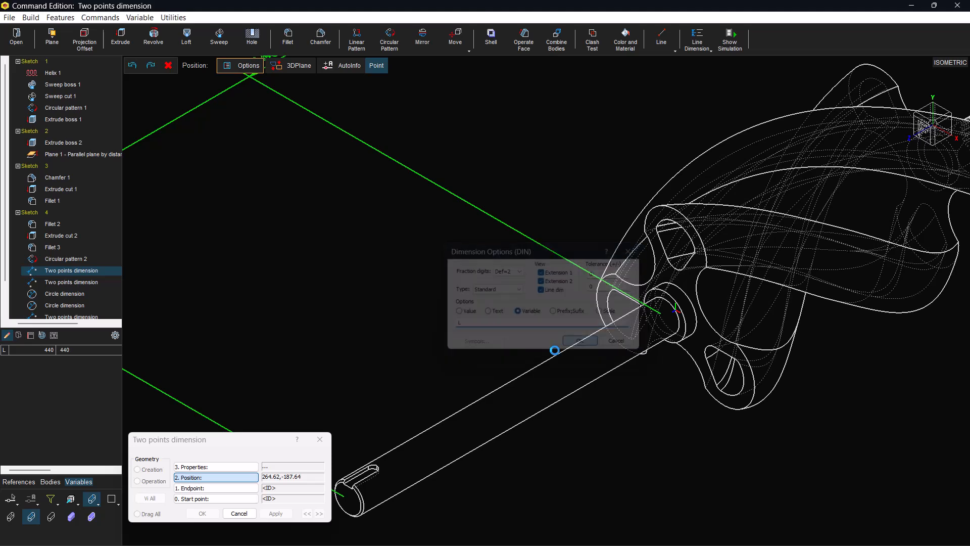
click(212, 512)
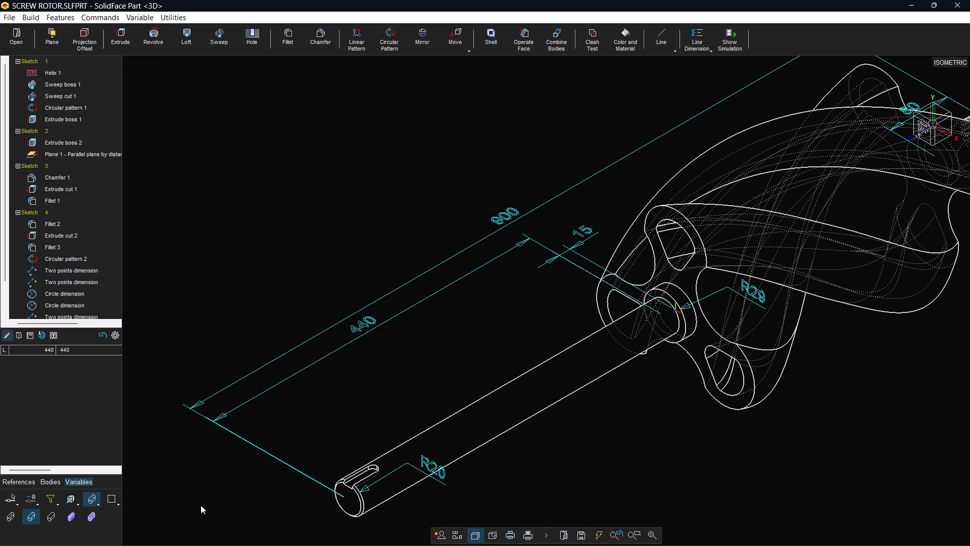
Show variables in dimensions as Variable:Value and set the variable L to 450
click(115, 335)
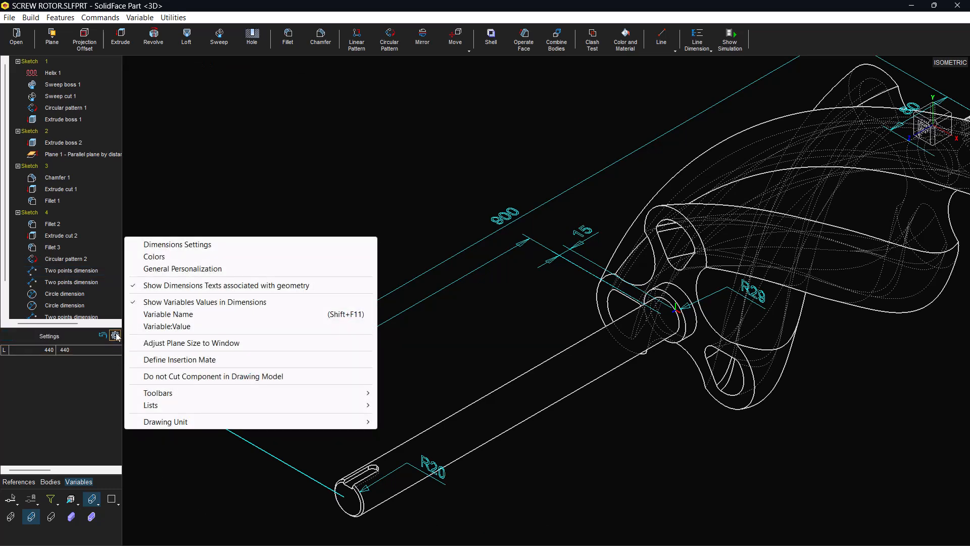
click(172, 325)
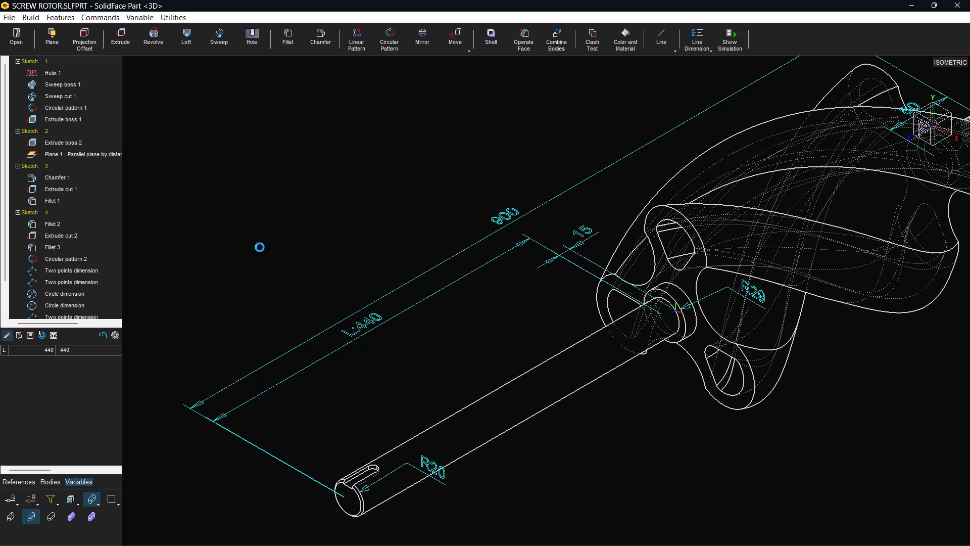
double_click(83, 350)
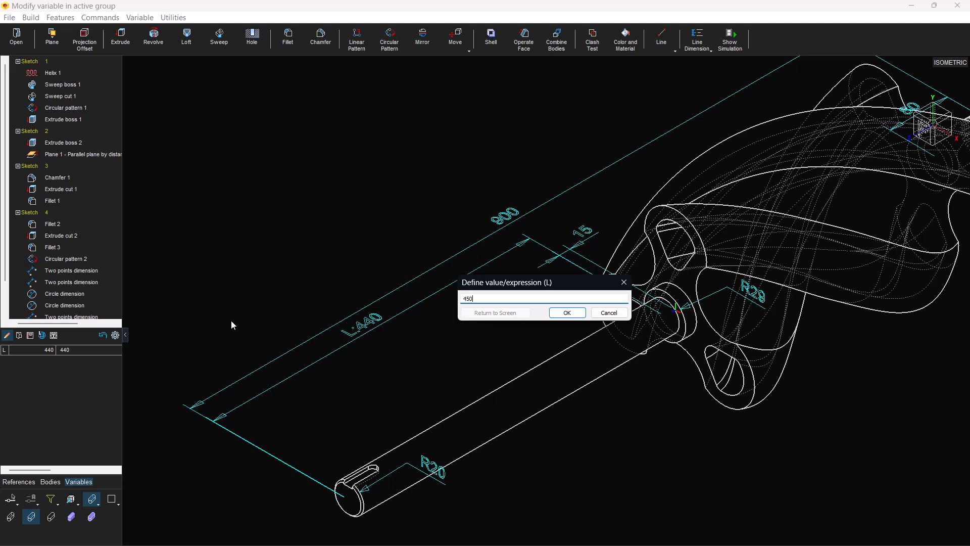
click(566, 312)
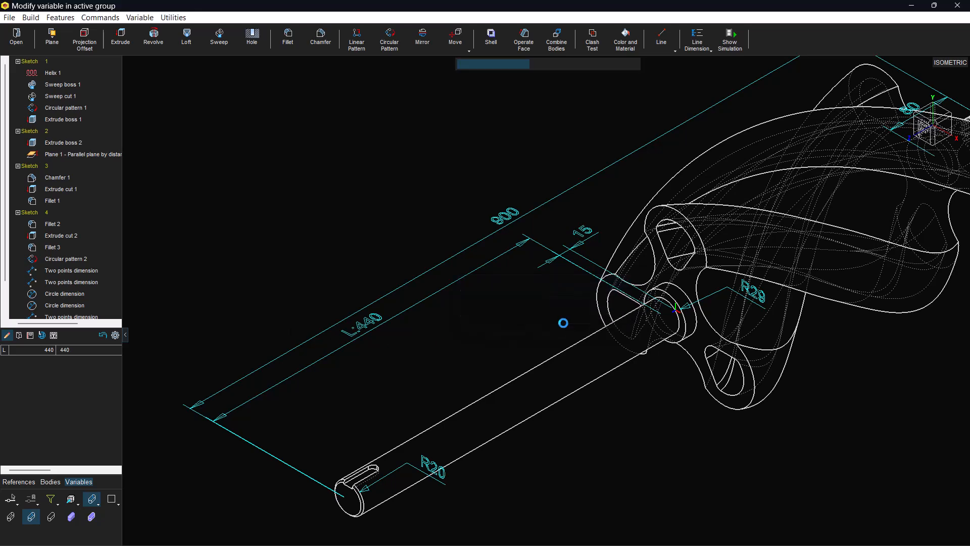